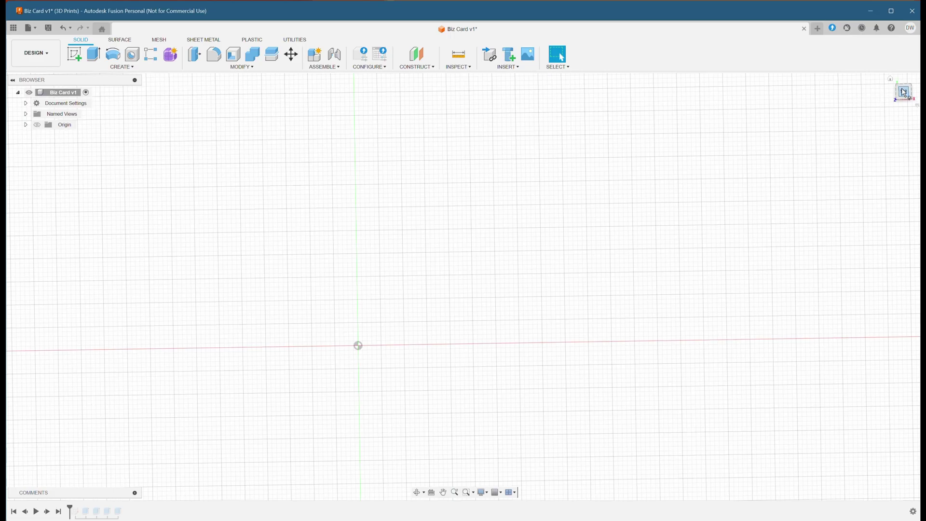
Step: Begin a new sketch from the Create menu in the Biz Card design
click(904, 92)
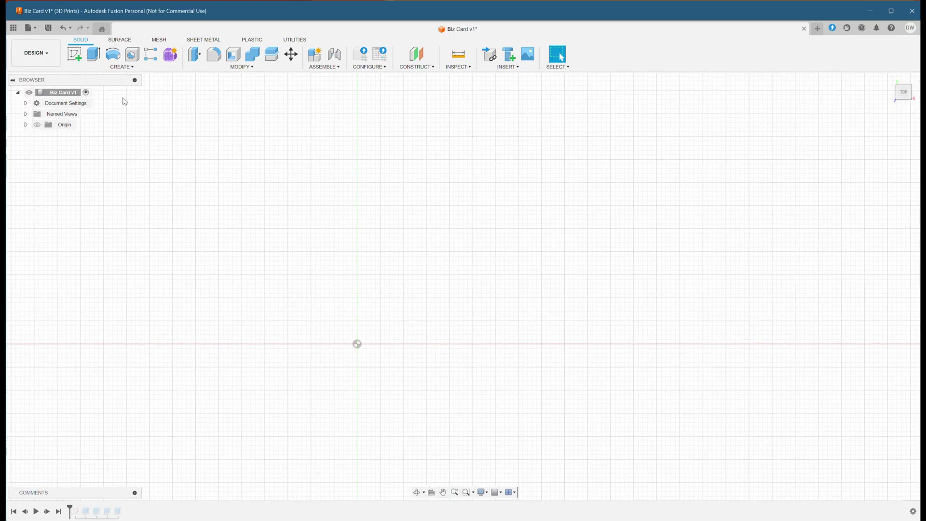
click(122, 67)
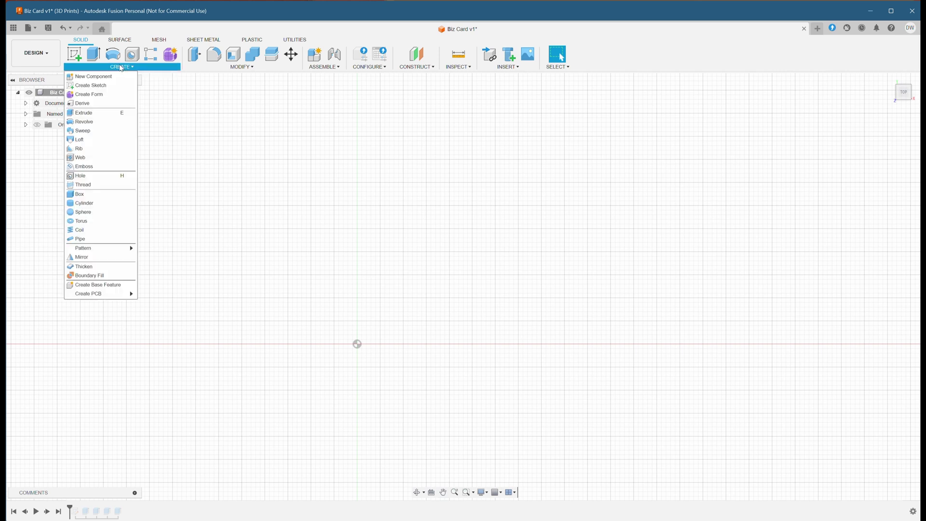
click(91, 85)
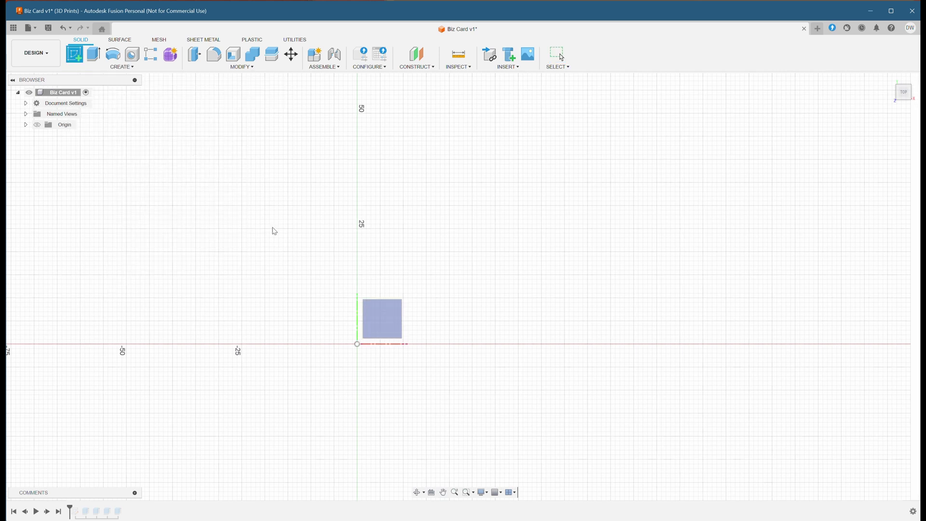
Step: On the XY plane, draw an 85 × 55 mm rectangle from the origin
click(384, 328)
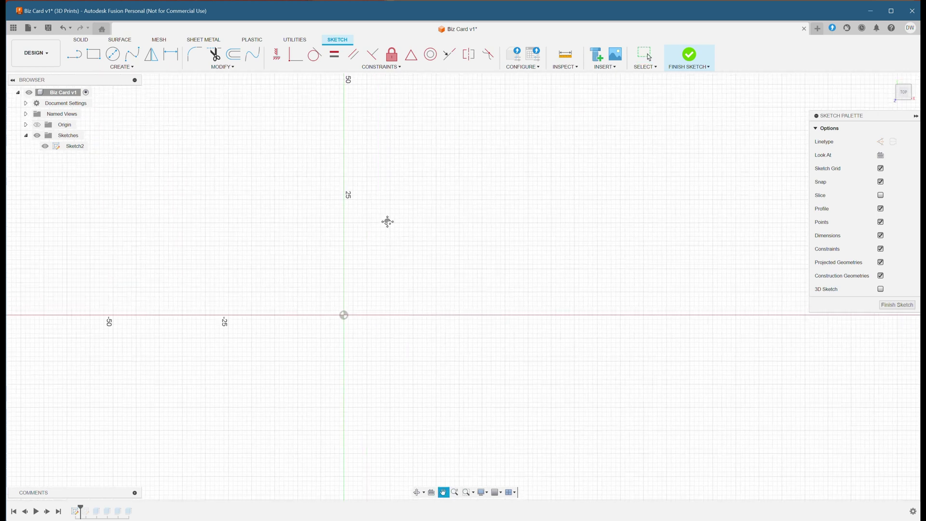
click(95, 55)
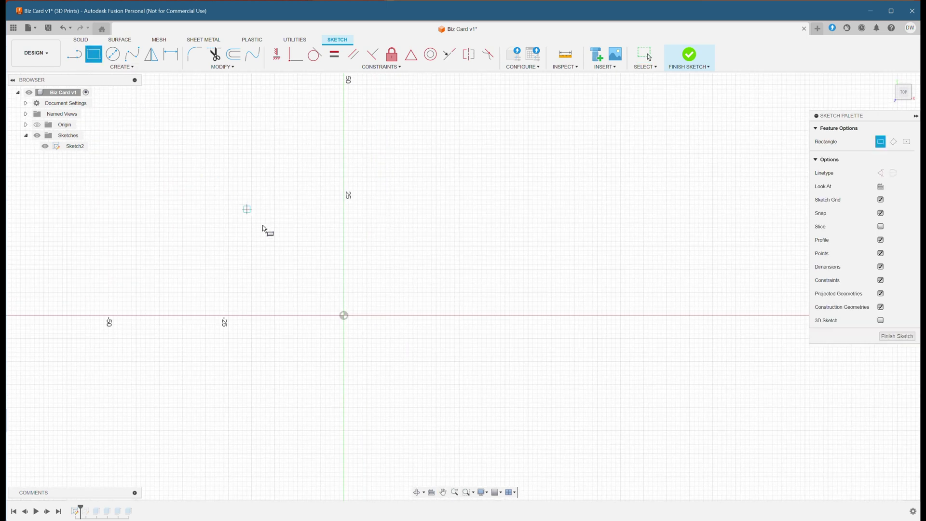
click(343, 315)
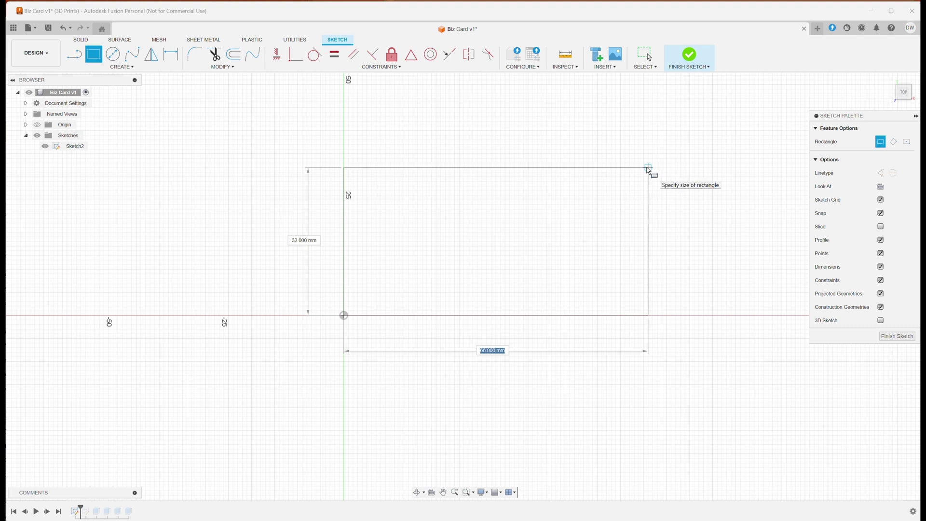
text(85)
key(Tab)
text(55)
key(Tab)
key(Return)
key(Escape)
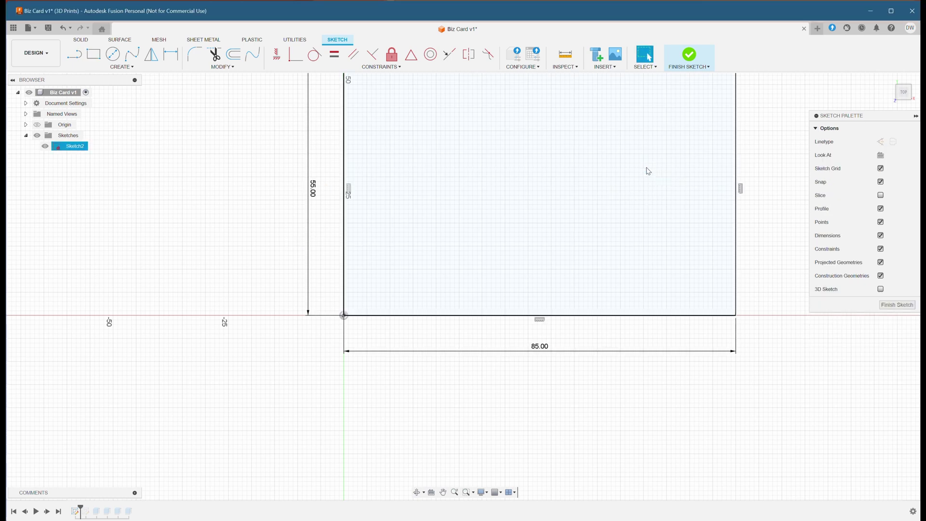
Step: Fillet all four rectangle corners with a 4 mm radius
middle_drag(632, 170, 554, 252)
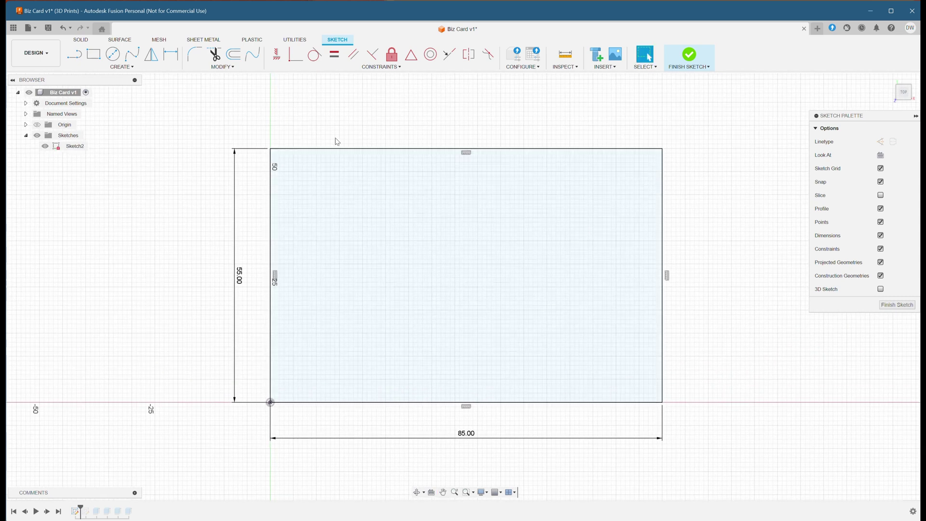
click(195, 55)
click(272, 150)
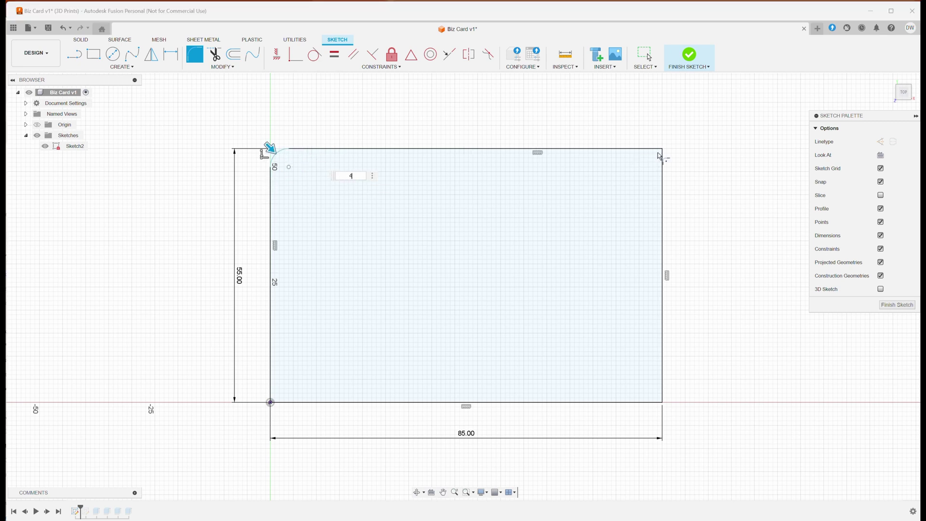
click(659, 155)
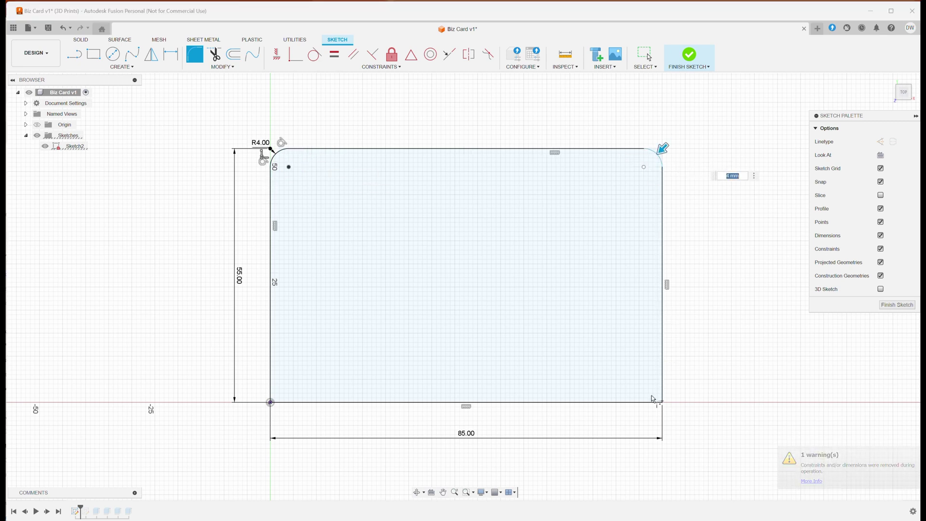
click(656, 401)
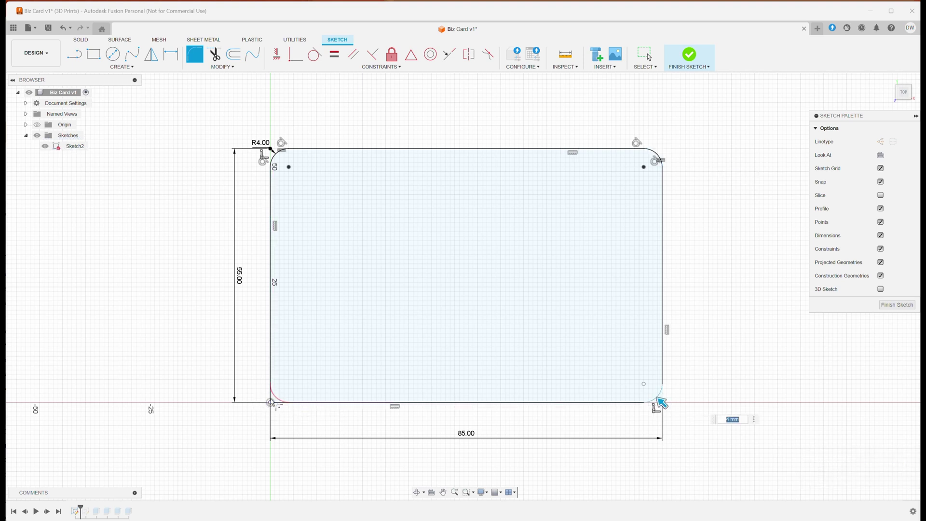
click(270, 402)
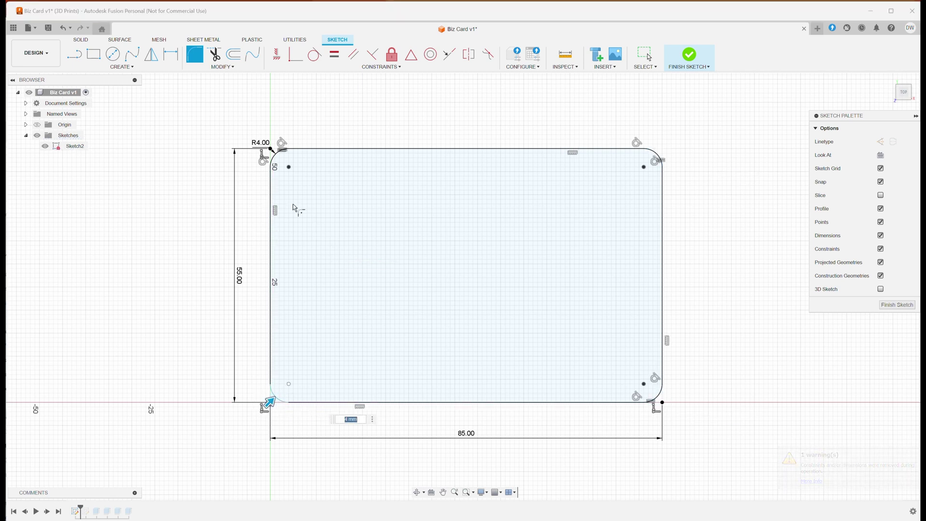
key(Return)
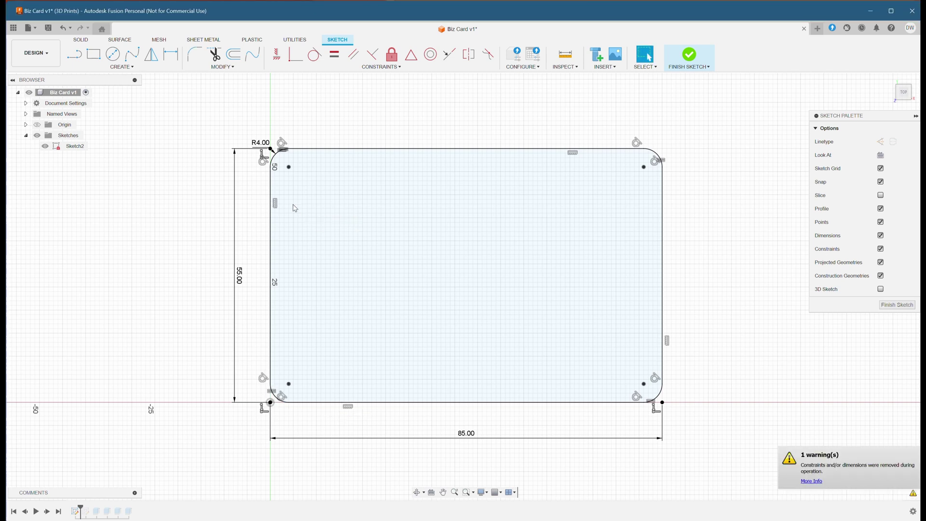
Step: Draw two parallel 3-point arcs from the top edge to the bottom edge, bulging left
click(129, 68)
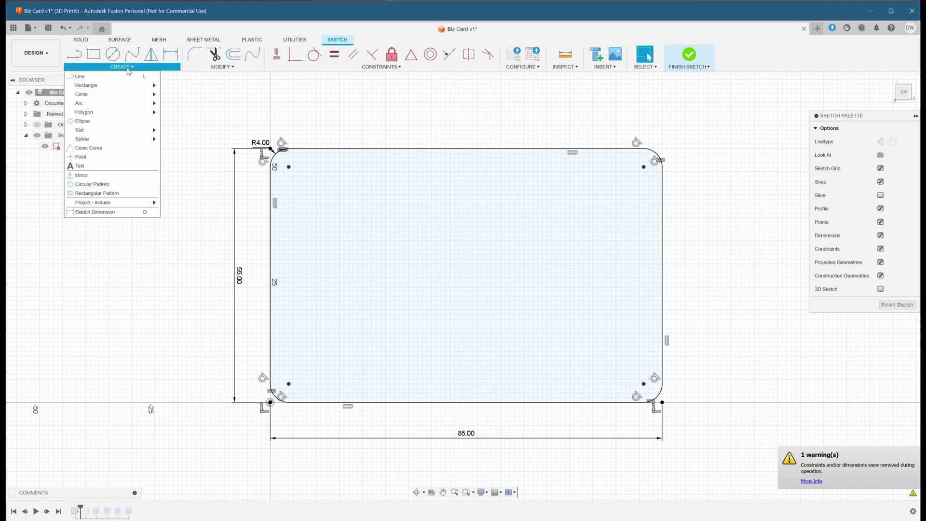
mouse_move(96, 103)
click(176, 107)
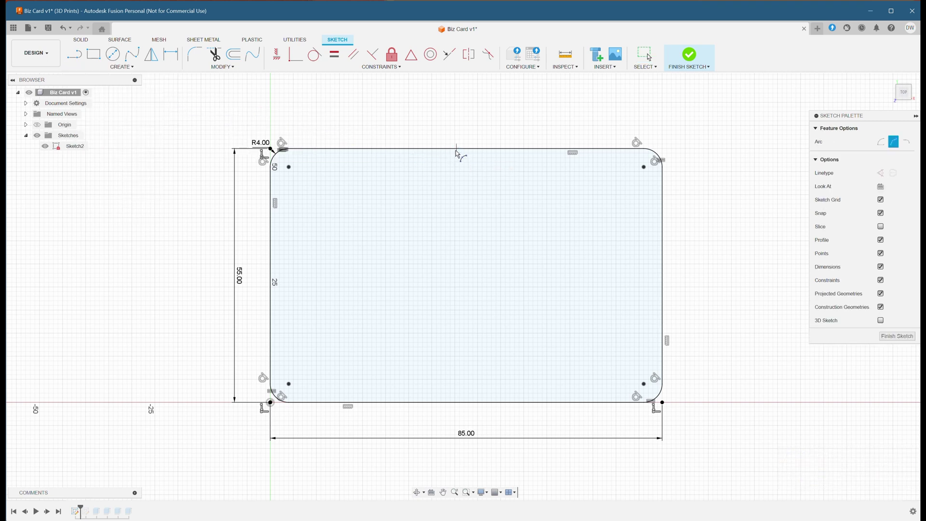
click(454, 149)
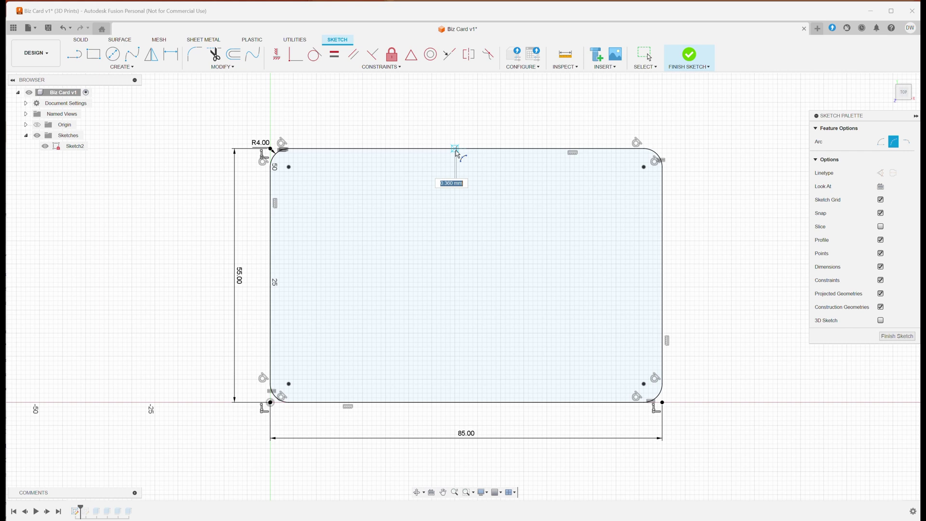
click(455, 402)
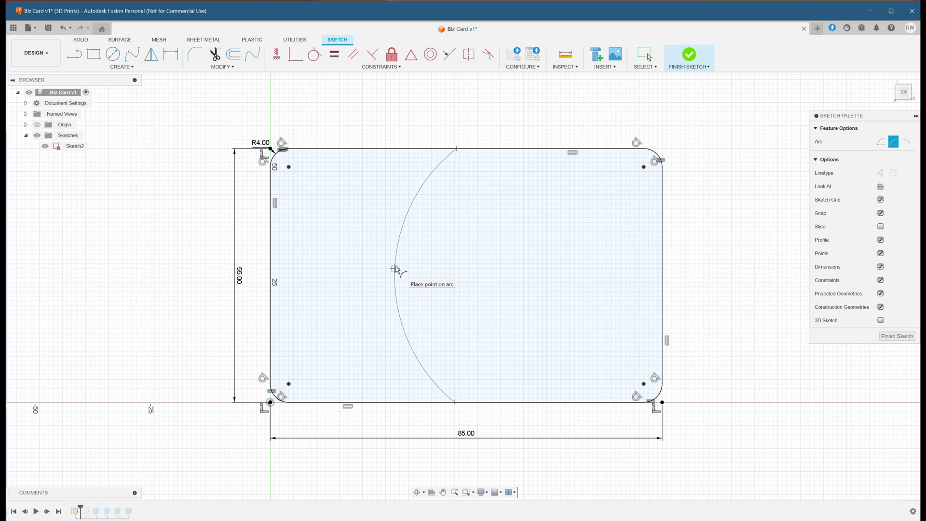
click(398, 270)
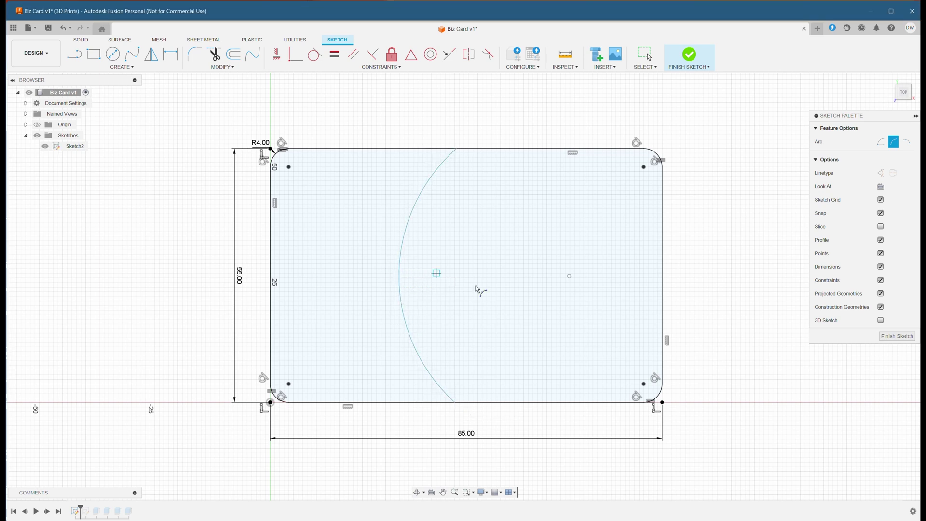
click(519, 150)
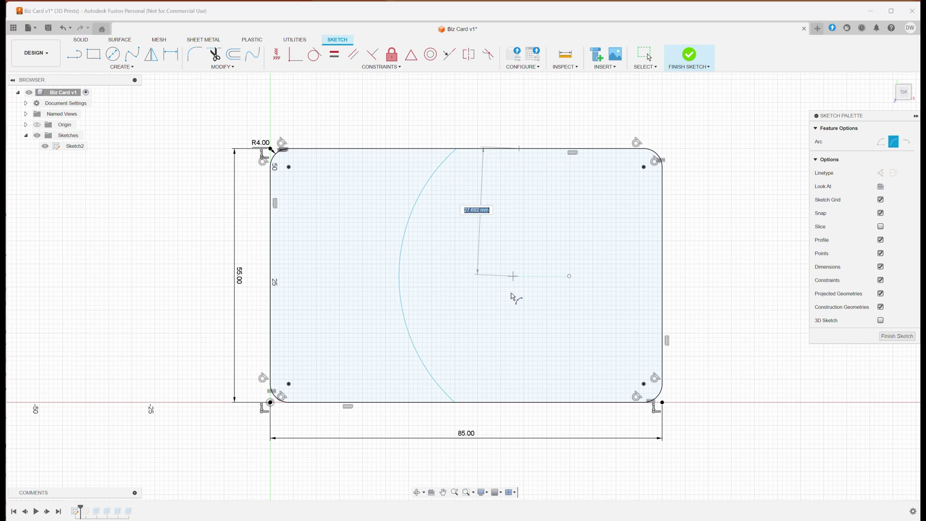
click(520, 402)
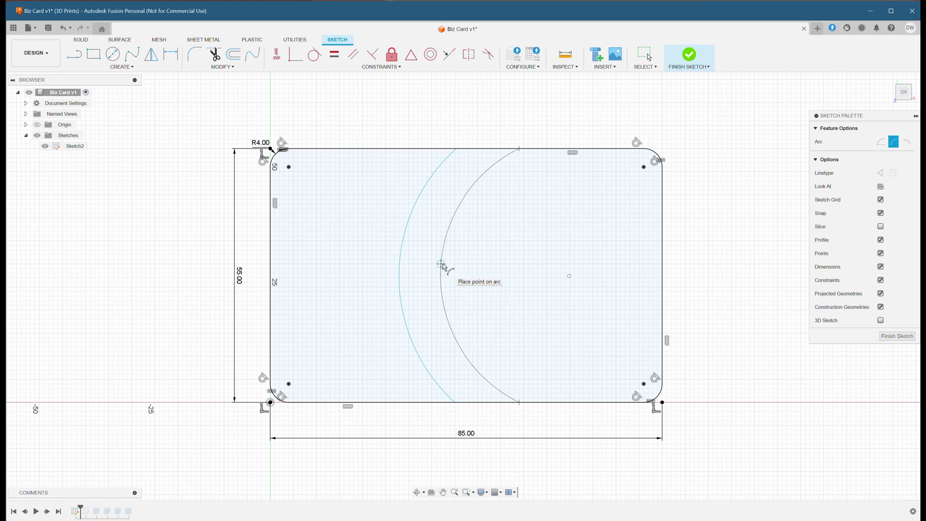
click(442, 264)
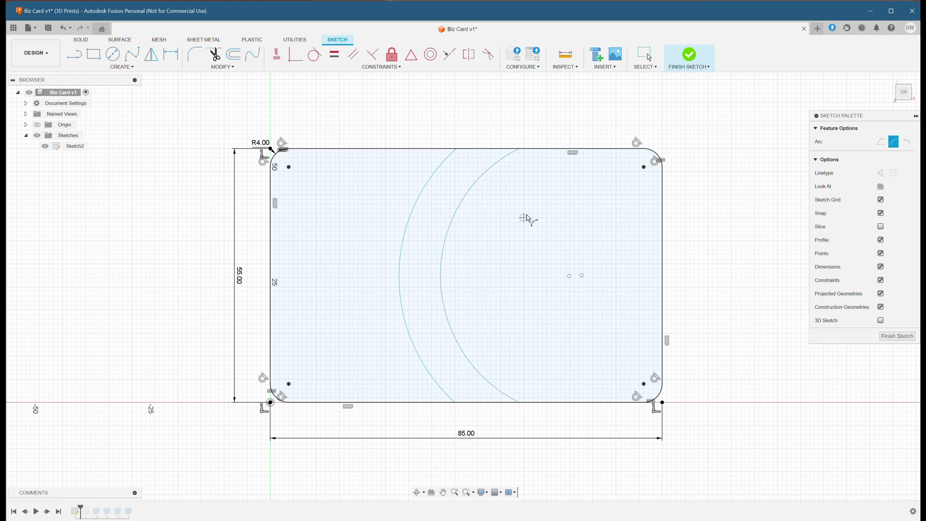
Step: From the bottom view, draw a shallow arc and a wider, deeper arc off the top edge
drag(907, 98, 896, 135)
click(903, 92)
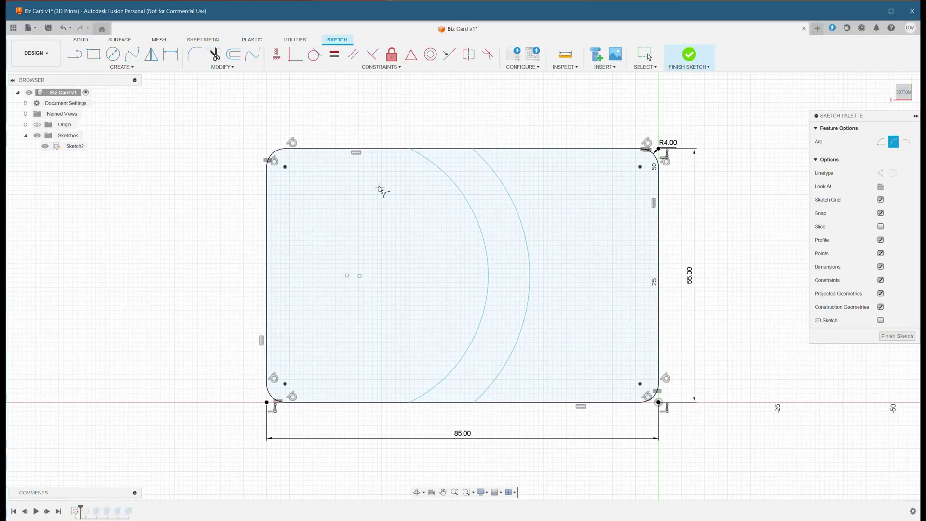
click(382, 149)
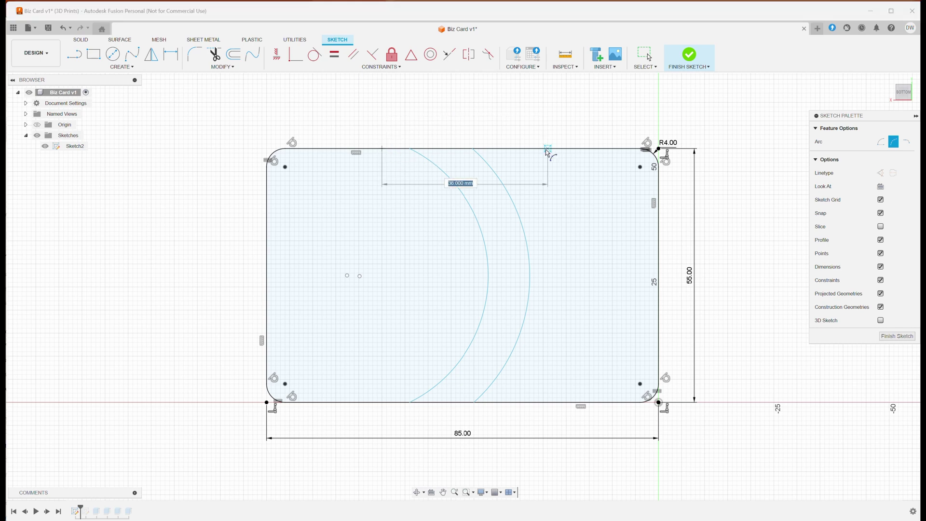
click(545, 152)
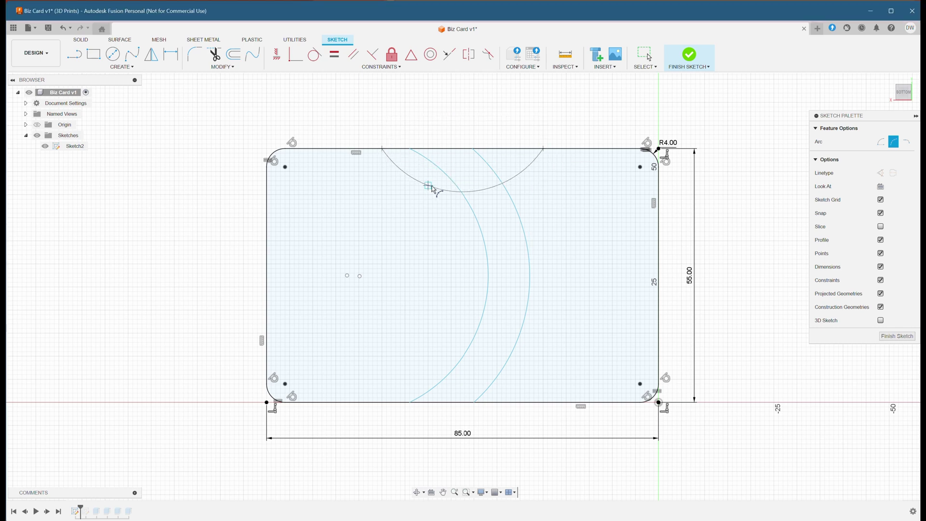
click(462, 178)
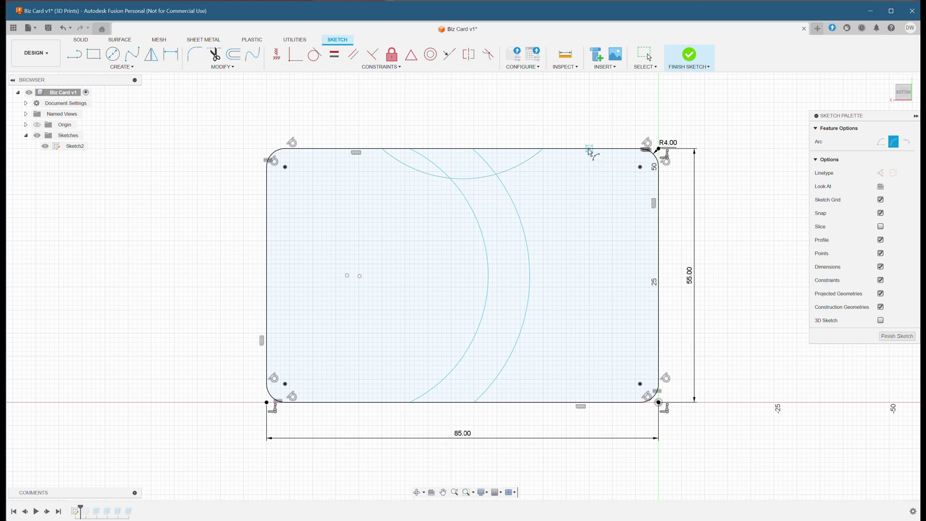
click(588, 150)
click(336, 149)
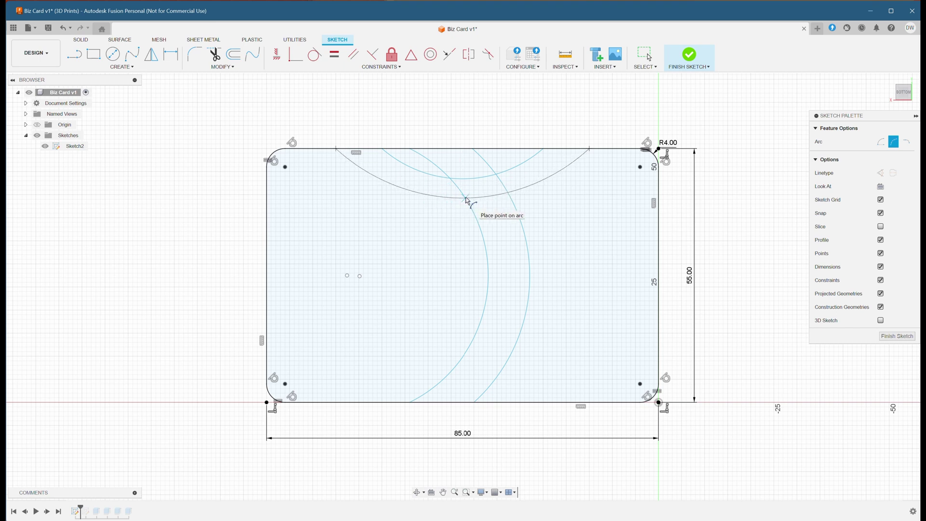
click(467, 199)
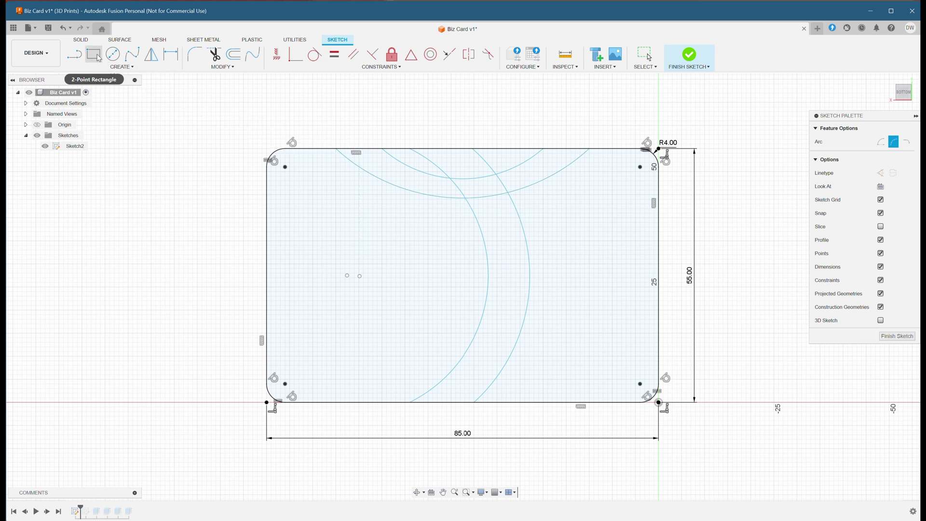
Step: Draw a thin 55 × 1 mm slot rectangle near the card's bottom
click(94, 54)
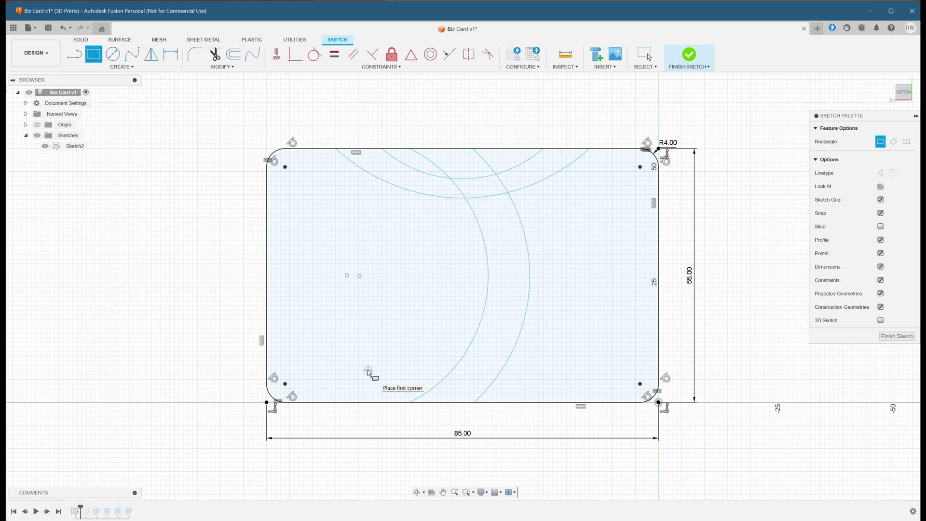
click(336, 371)
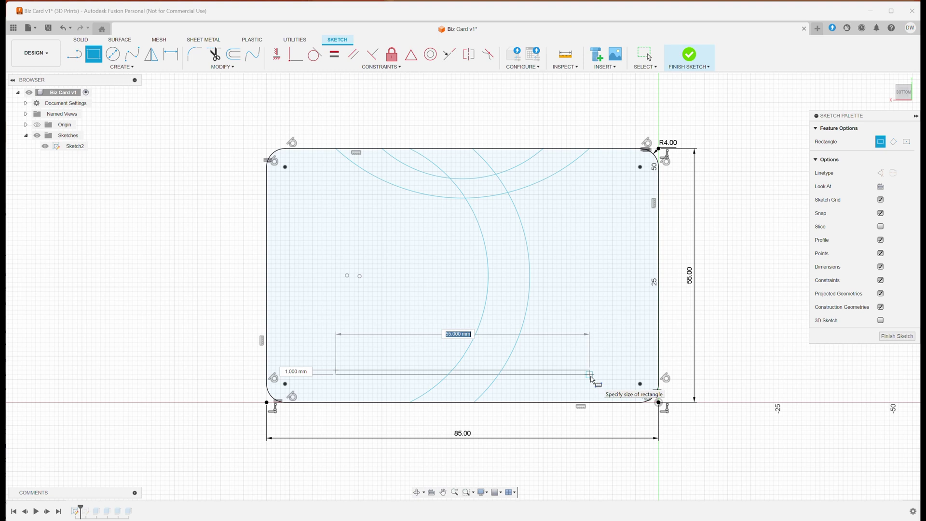
key(Tab)
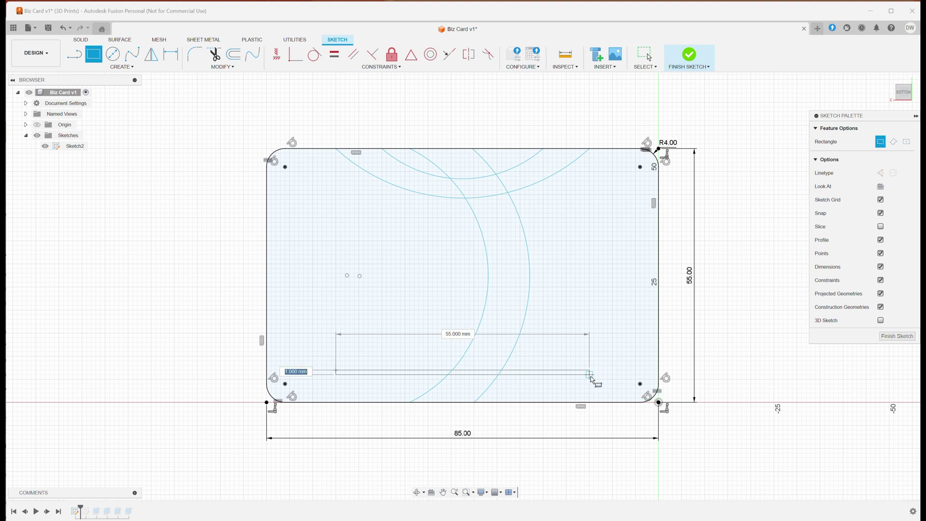
key(Return)
key(Escape)
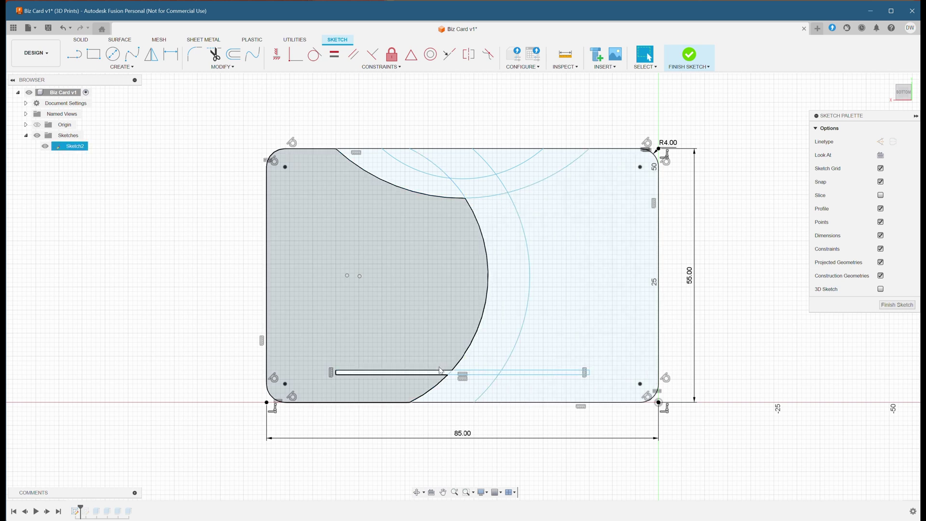
Step: Add a 14 × 3 mm rectangle over the slot's centre and begin an extrusion
click(94, 55)
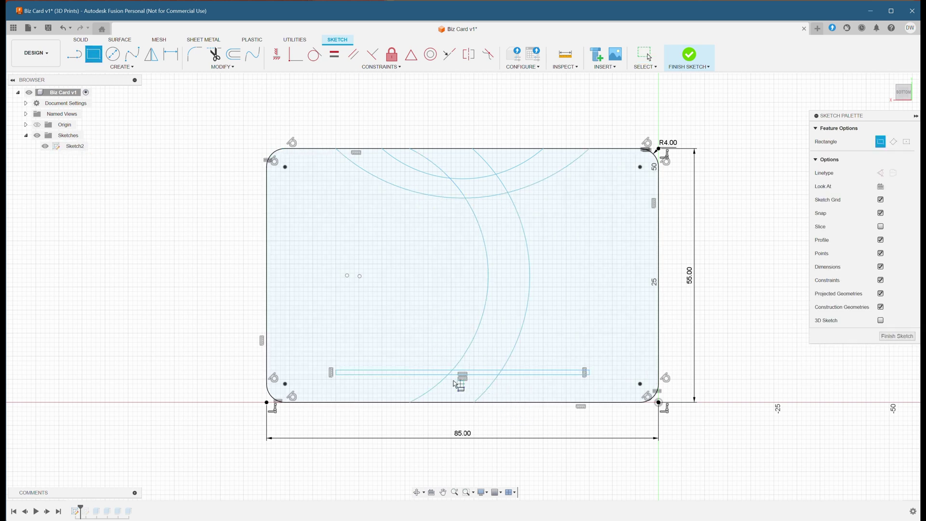
click(442, 366)
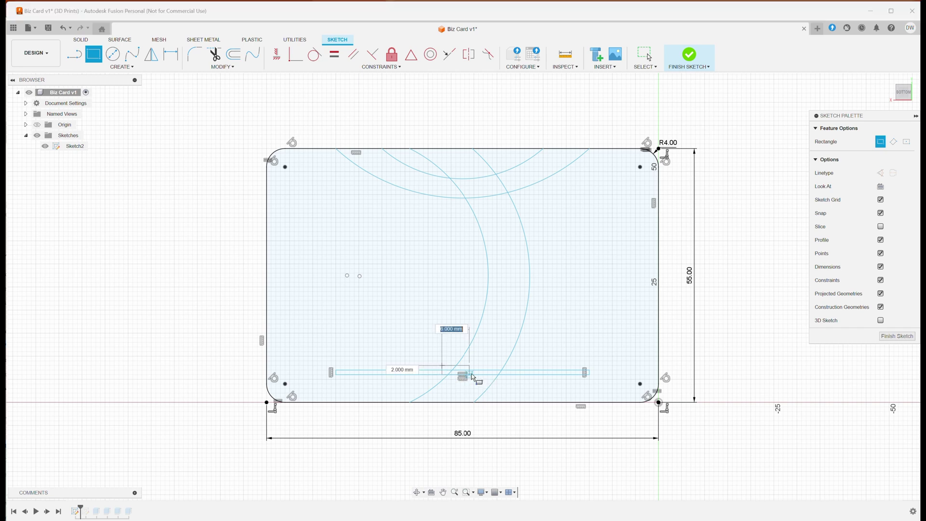
click(508, 381)
key(e)
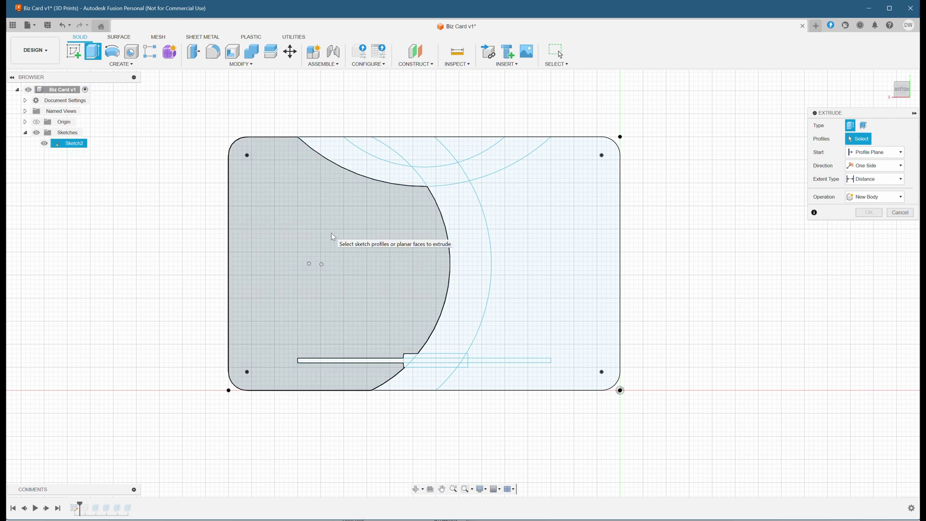
Step: Extrude the left, crescent, right and bottom regions 1.5 mm as a new body
click(332, 235)
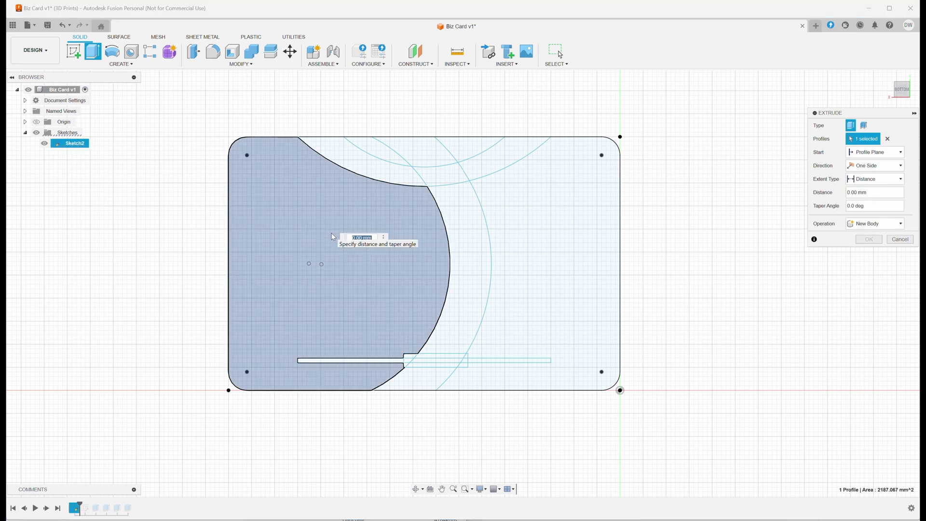
click(465, 239)
click(538, 244)
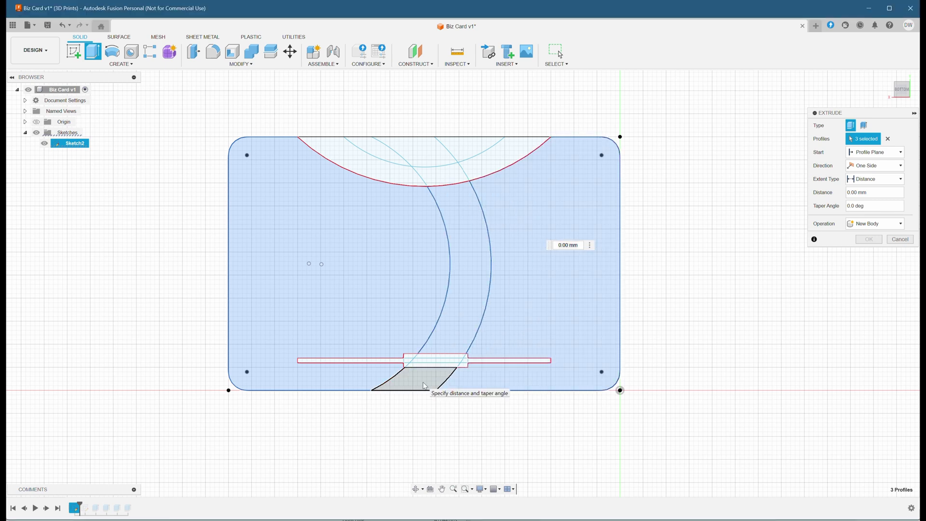
click(425, 386)
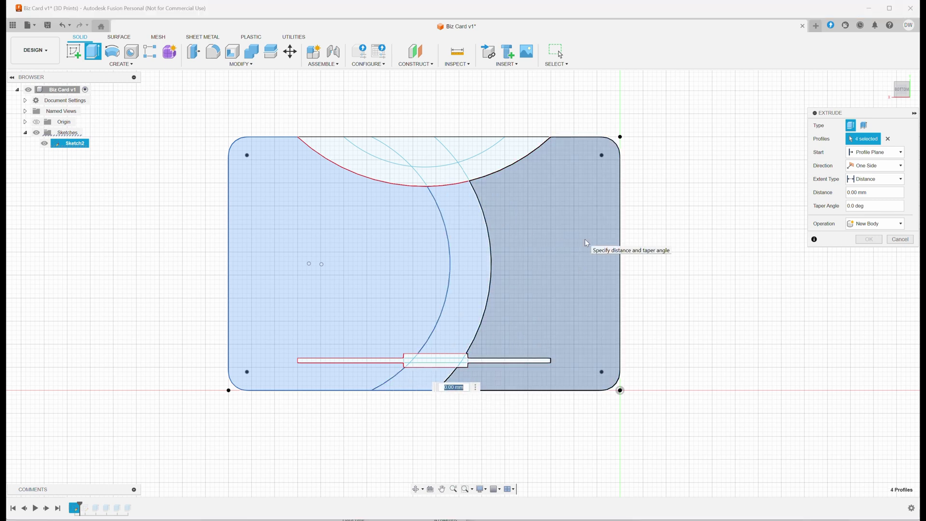
text(-1.5)
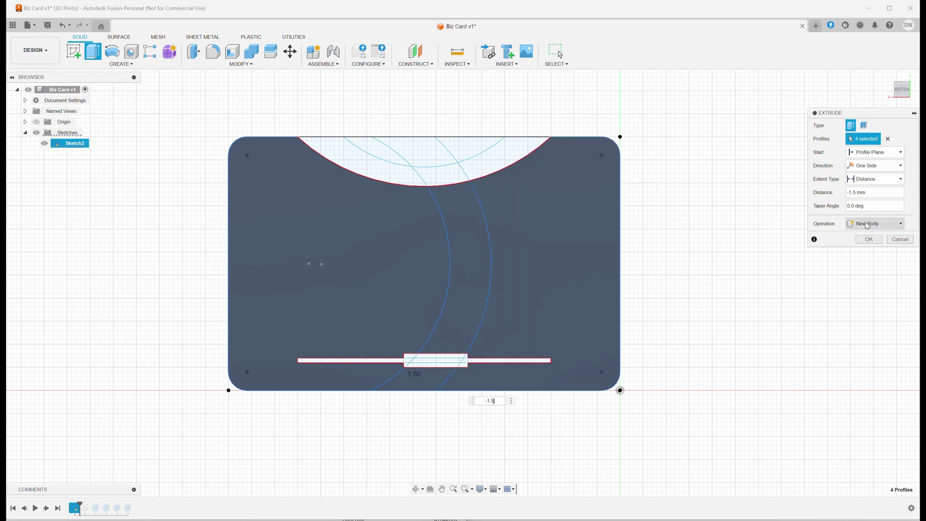
click(869, 240)
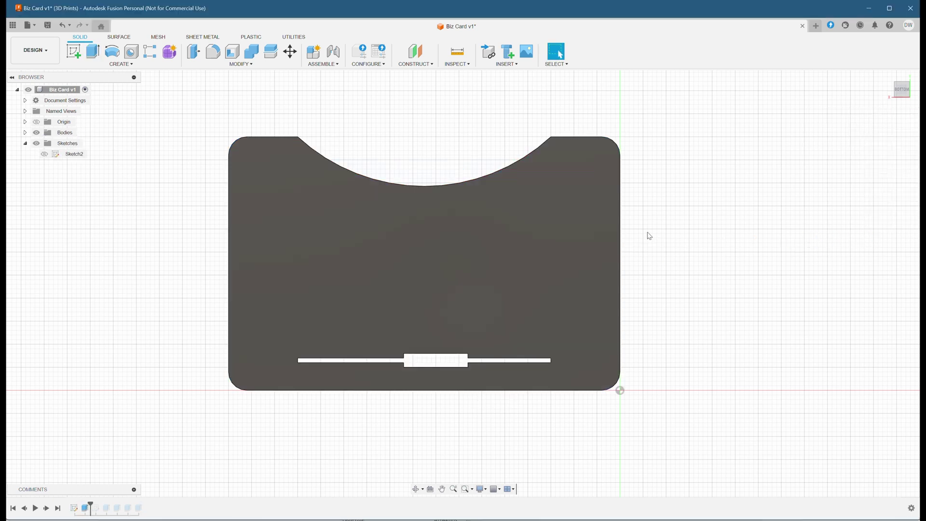
Step: Show the sketch again and select the top crescent and bottom slot regions
click(44, 154)
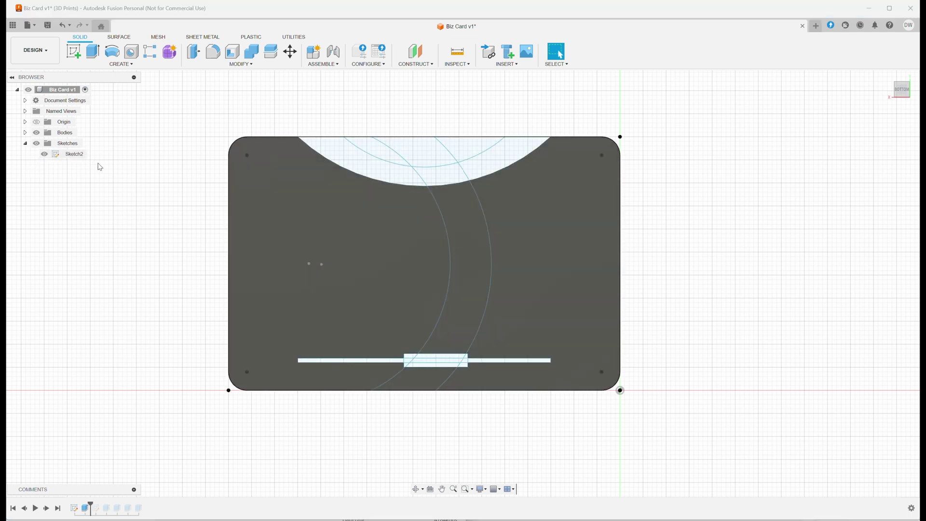
click(358, 163)
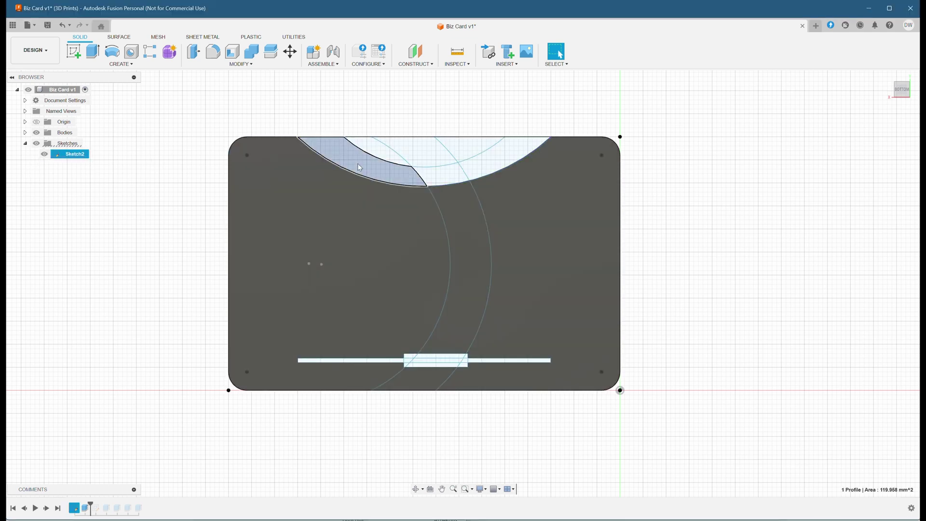
ctrl+click(441, 175)
ctrl+click(497, 167)
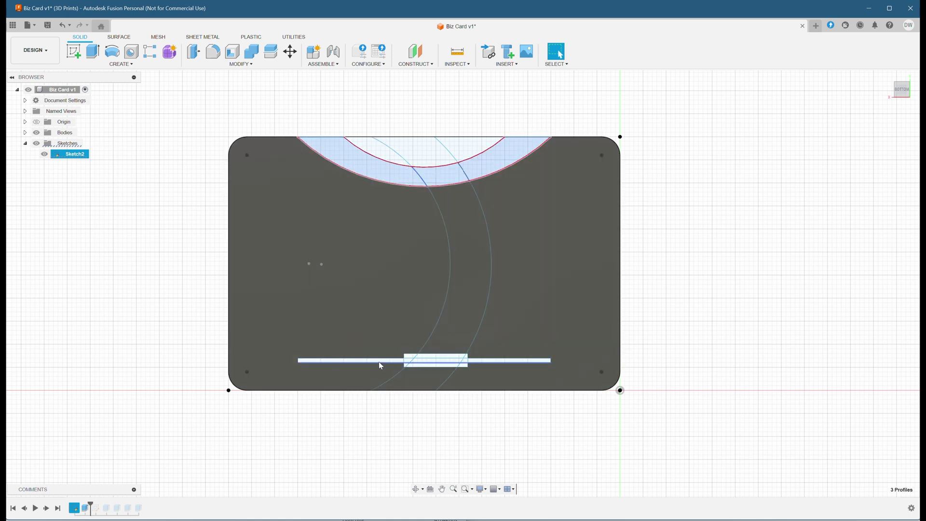
ctrl+click(381, 362)
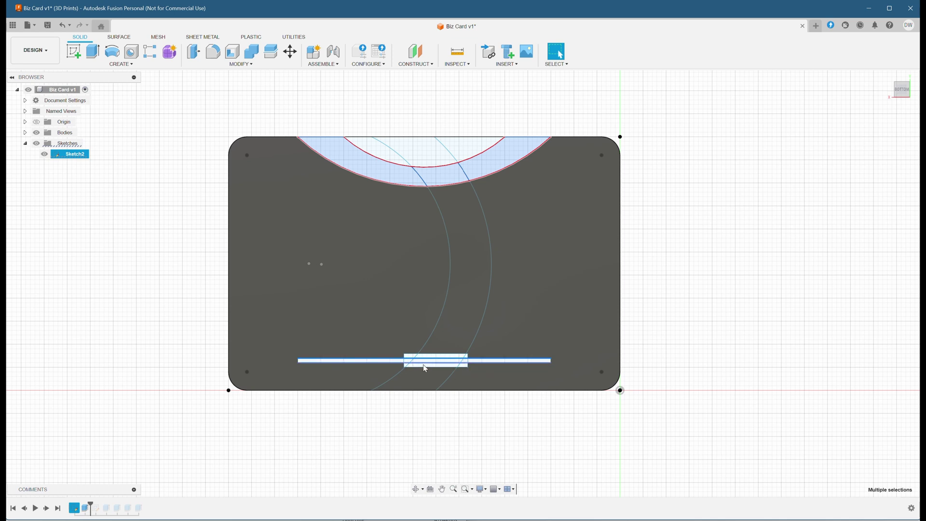
scroll(424, 369, down, 1)
scroll(400, 376, up, 5)
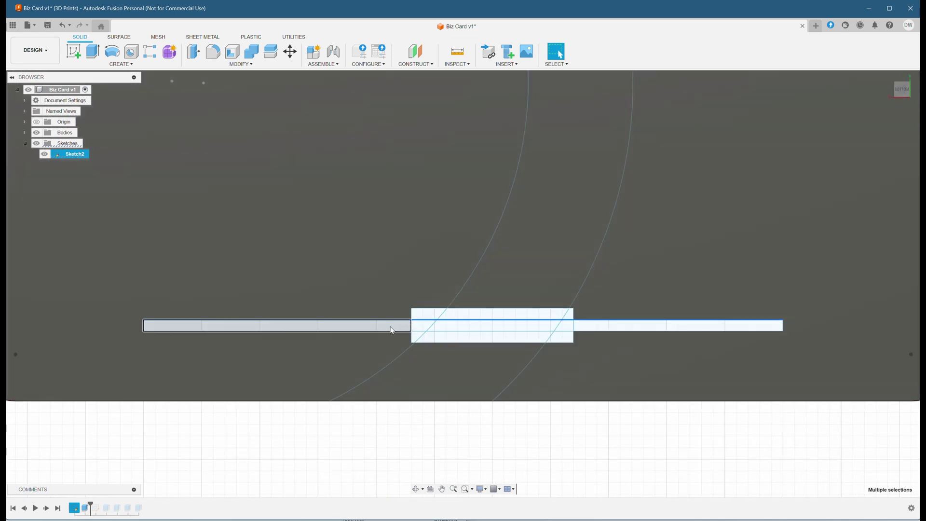
shift+click(393, 328)
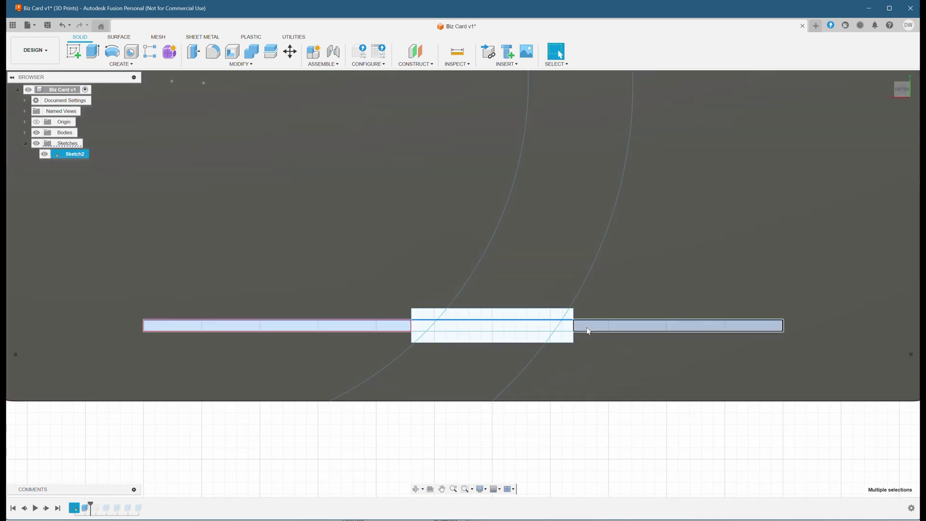
shift+click(586, 328)
scroll(492, 213, down, 3)
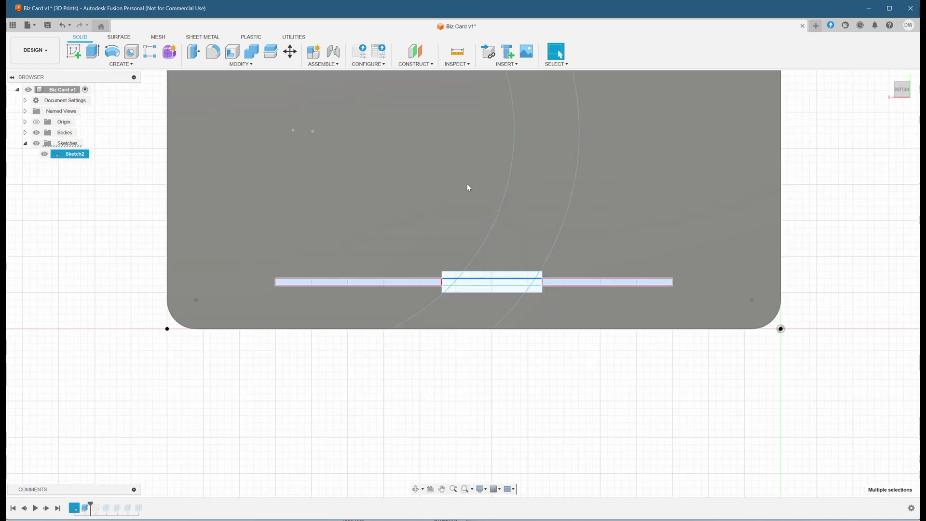
middle_drag(466, 188, 445, 330)
Step: Extrude the selected crescent and slot regions -1 mm as a new body
key(e)
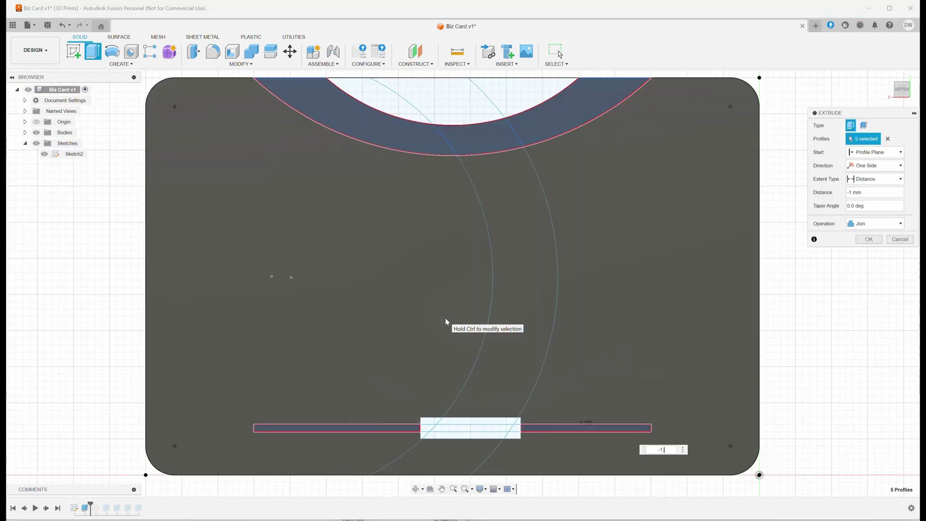
click(875, 223)
click(868, 262)
click(869, 240)
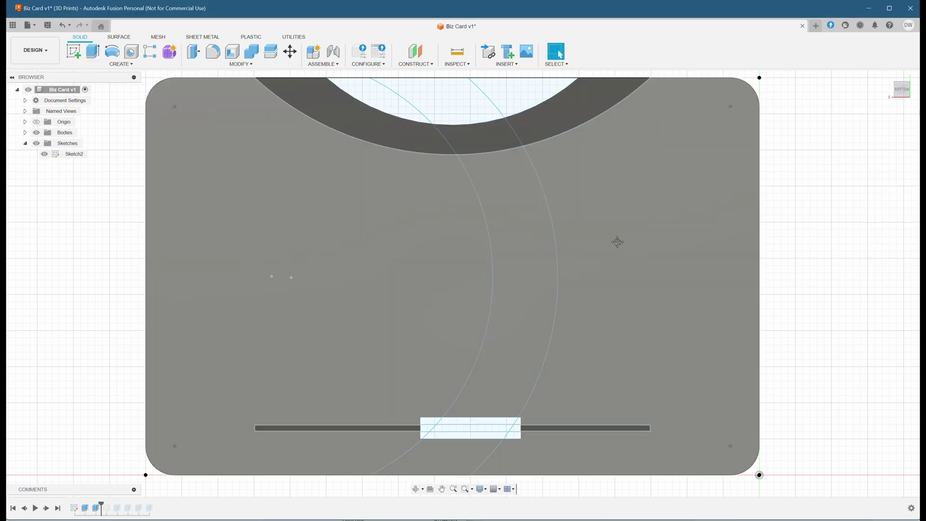
Step: Select twelve more crescent and slot regions across the card
mouse_move(616, 242)
middle_down()
mouse_move(589, 259)
mouse_move(552, 228)
middle_up()
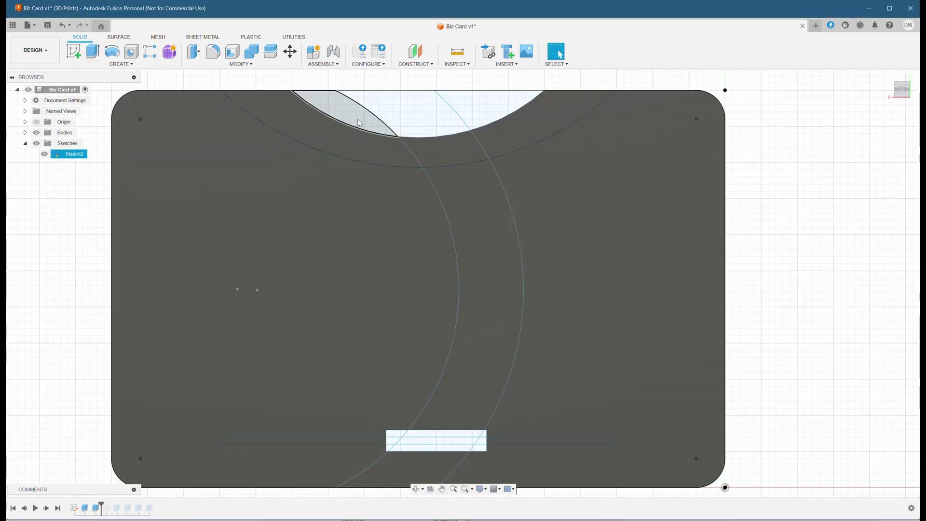
click(360, 123)
ctrl+click(416, 116)
ctrl+click(488, 107)
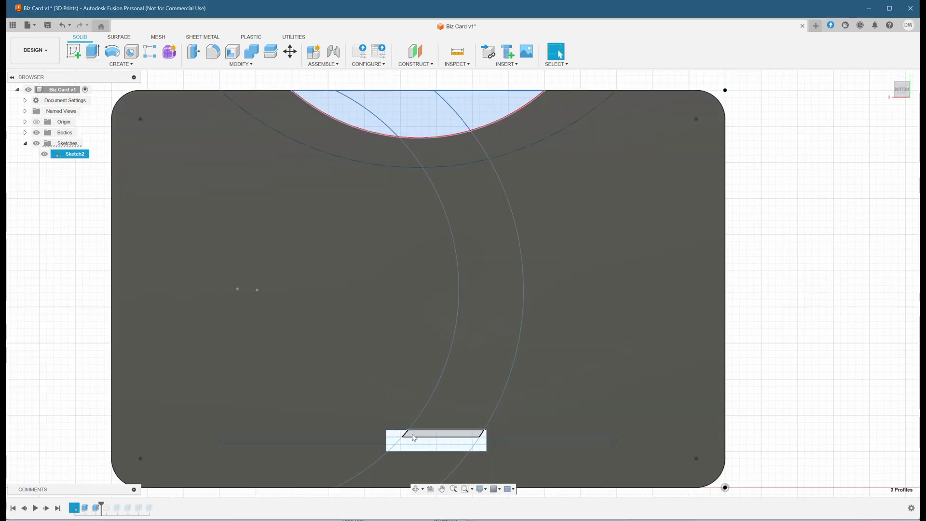
ctrl+click(415, 438)
ctrl+click(395, 446)
ctrl+click(436, 447)
ctrl+click(482, 445)
scroll(499, 434, down, 2)
scroll(498, 435, up, 4)
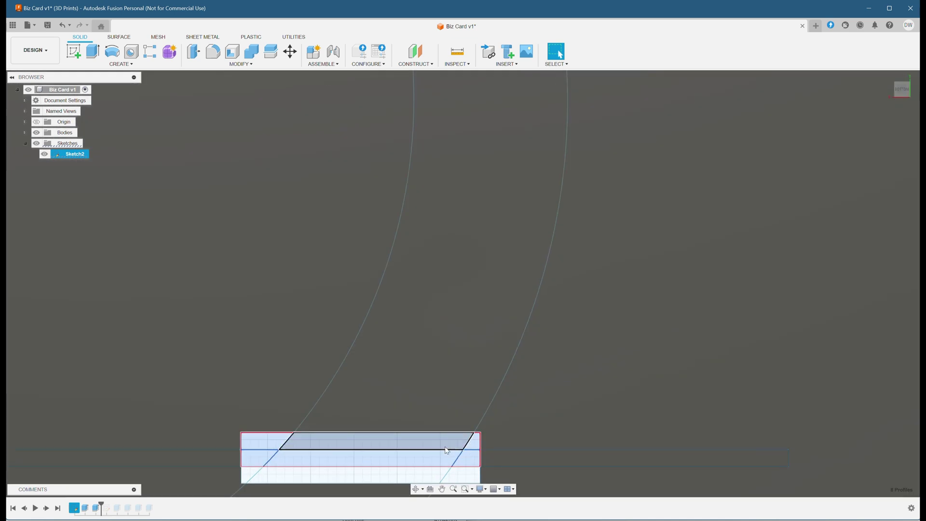
ctrl+click(338, 459)
ctrl+click(270, 475)
ctrl+click(251, 475)
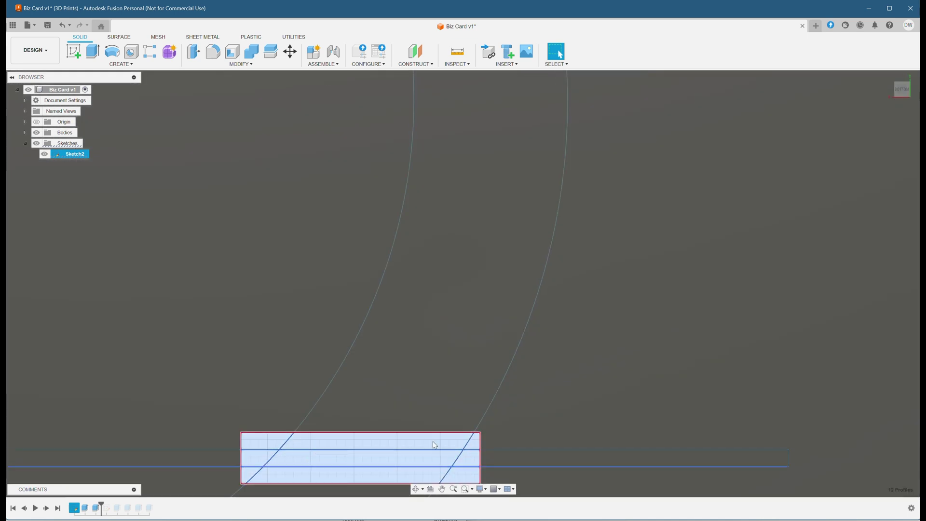
scroll(300, 331, down, 5)
middle_drag(290, 274, 312, 300)
Step: Extrude those twelve regions -1.5 mm, joined to the existing body
text(e)
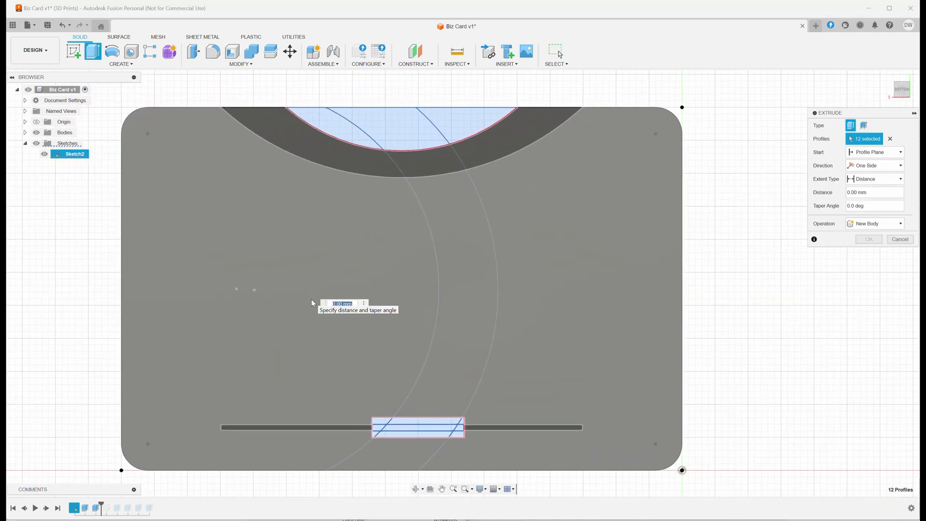
text(-1.5)
key(Tab)
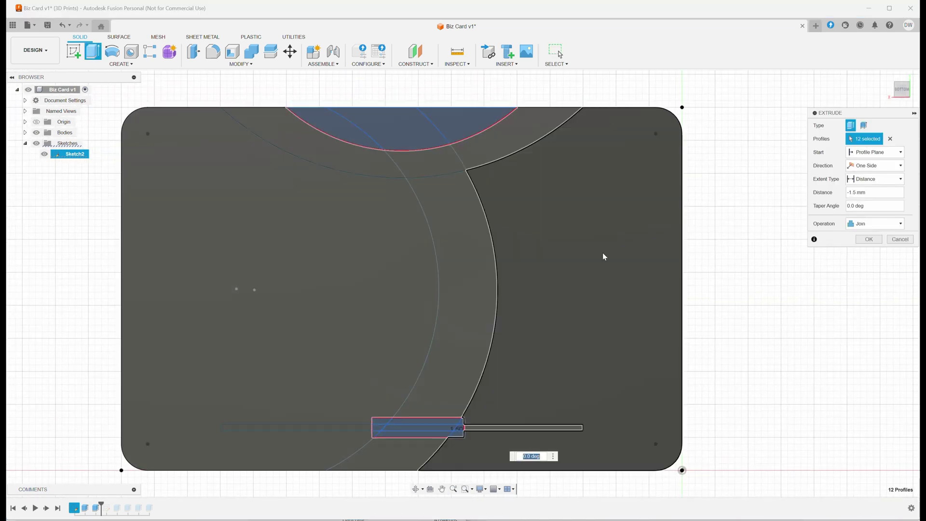
click(874, 223)
click(872, 236)
click(872, 242)
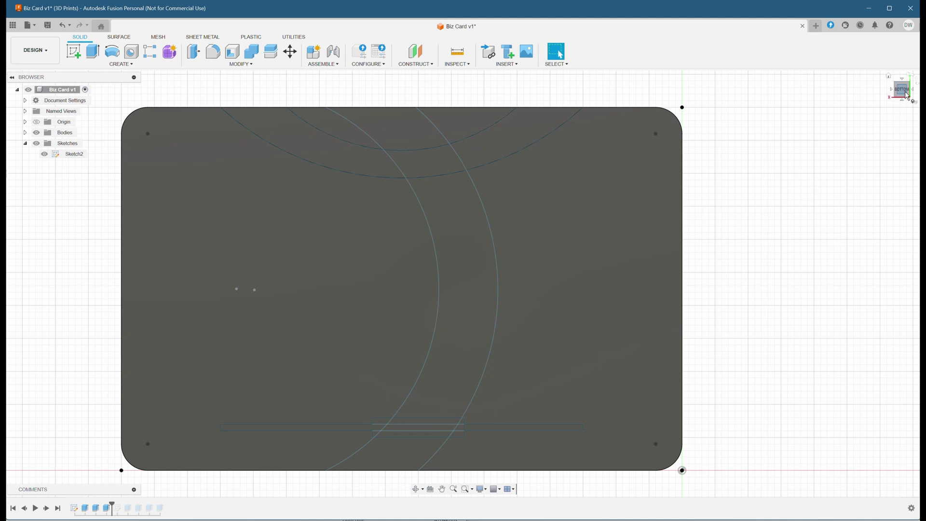
Step: From the top view, select seven card regions including the left area and slot pieces
shift+middle_drag(463, 277, 463, 285)
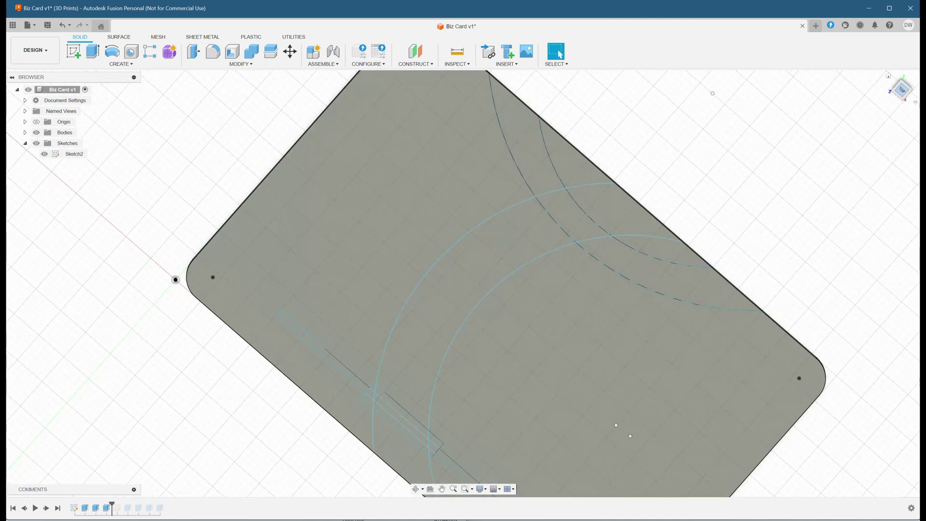
click(904, 92)
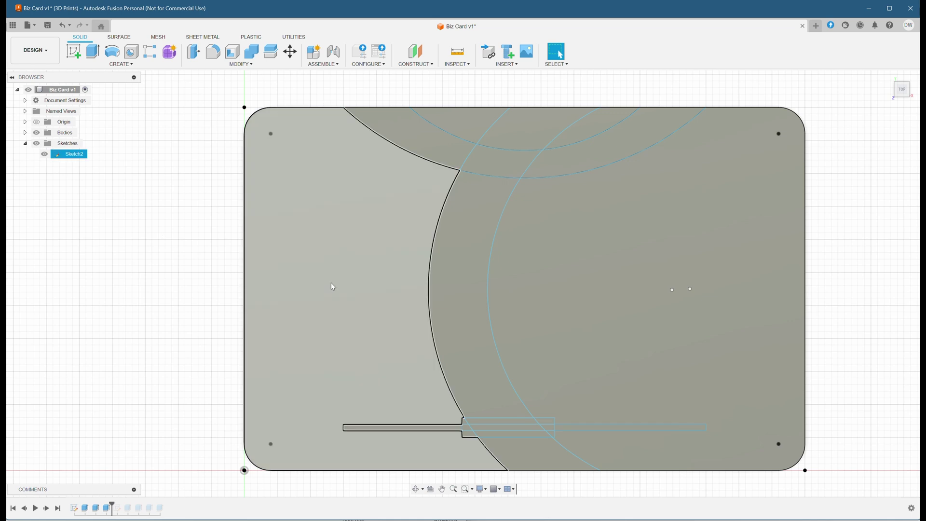
key(e)
click(351, 263)
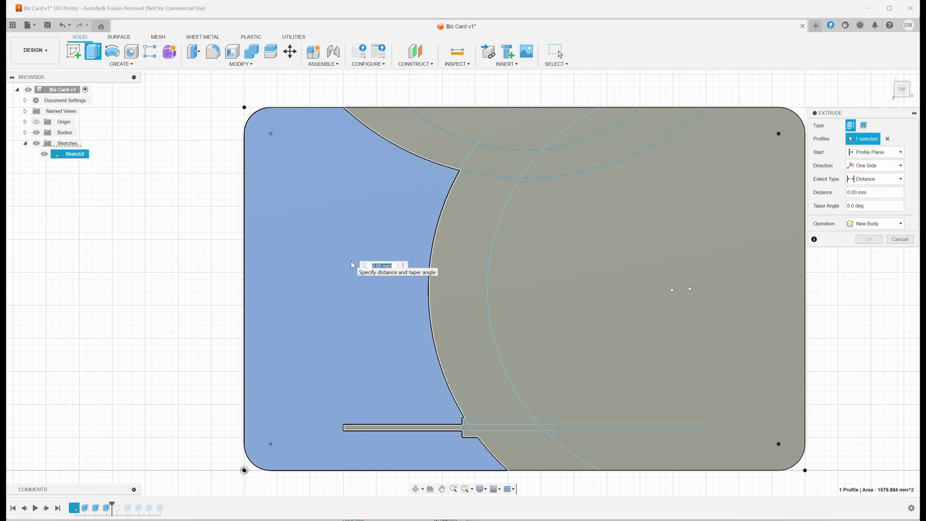
click(431, 146)
click(483, 126)
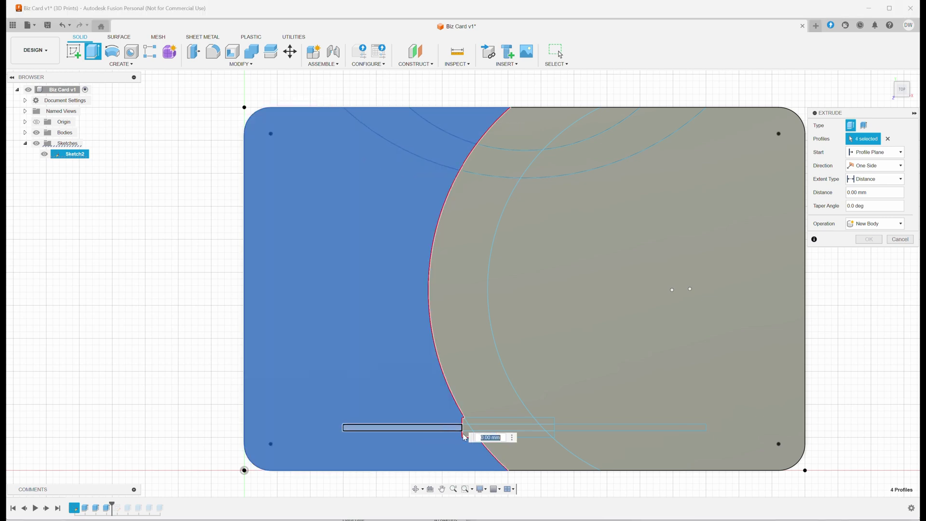
click(429, 428)
scroll(461, 438, up, 5)
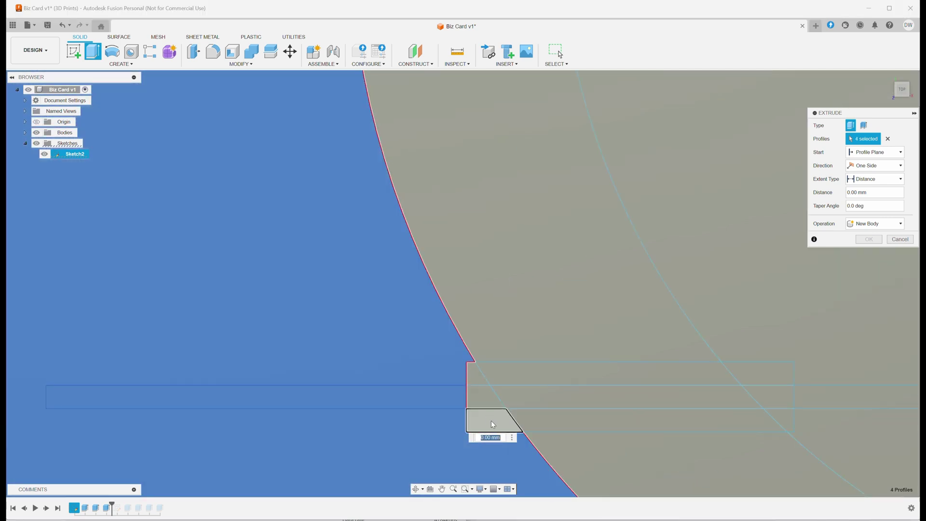
click(478, 420)
click(480, 396)
click(477, 379)
scroll(337, 319, down, 8)
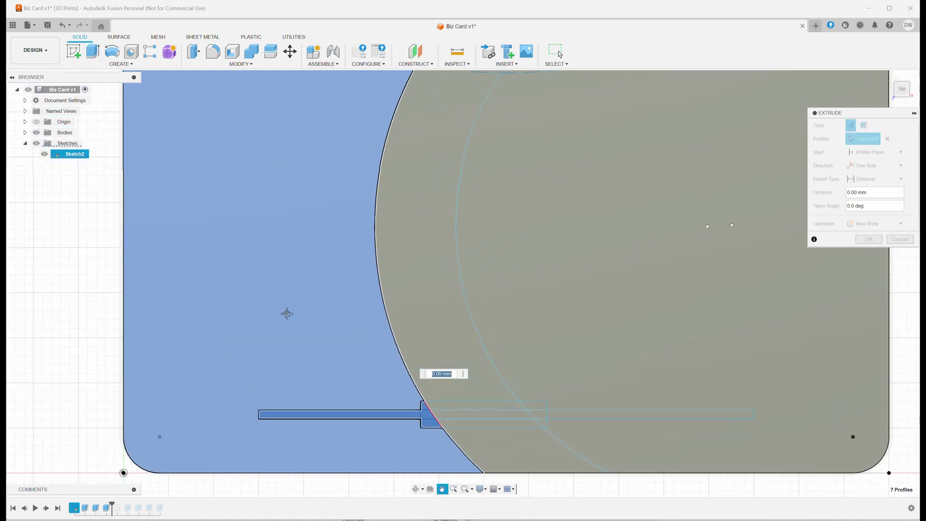
scroll(268, 342, down, 4)
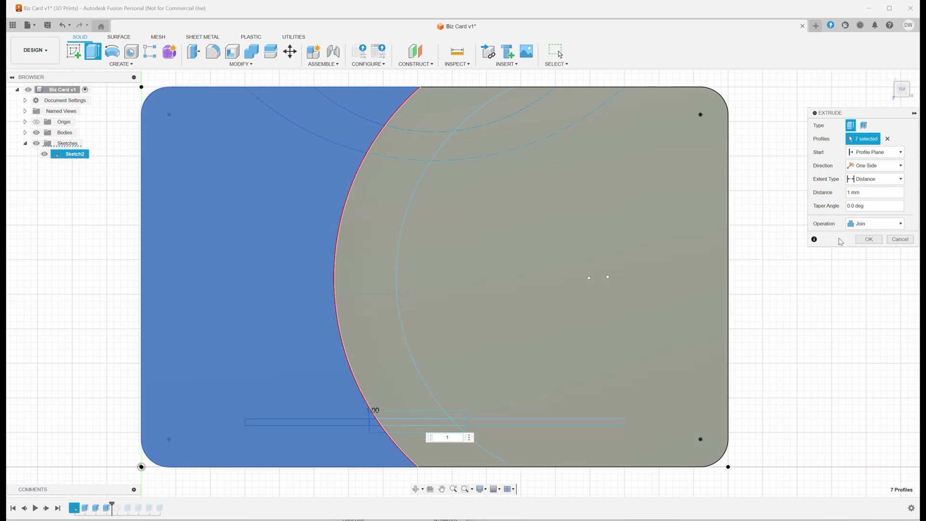
Step: Extrude the seven regions 1 mm as a separate new body
click(872, 224)
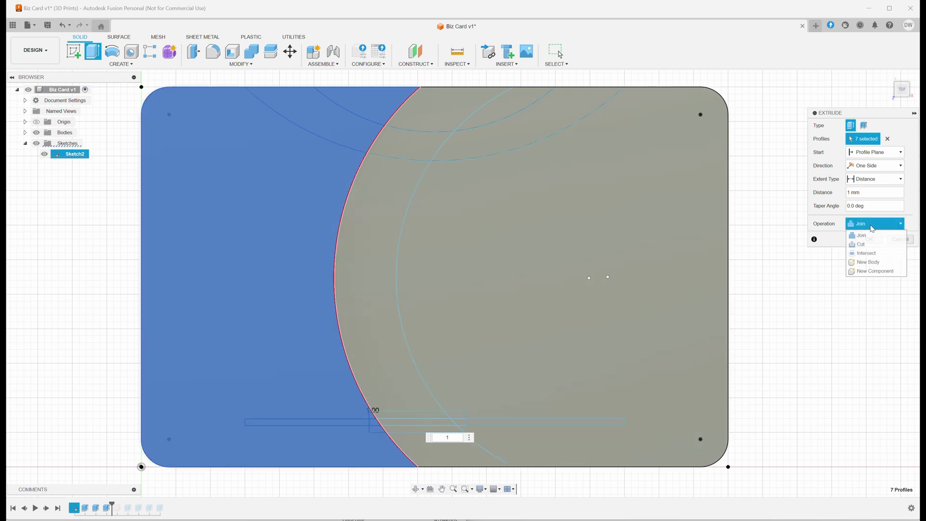
click(869, 262)
click(870, 242)
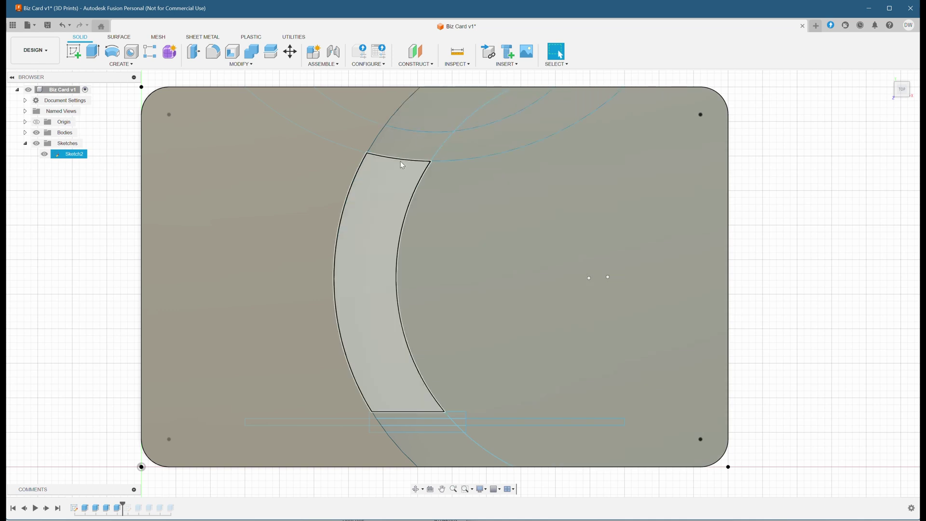
Step: Extrude the curved band's ring profiles as a new body
click(424, 109)
ctrl+click(410, 144)
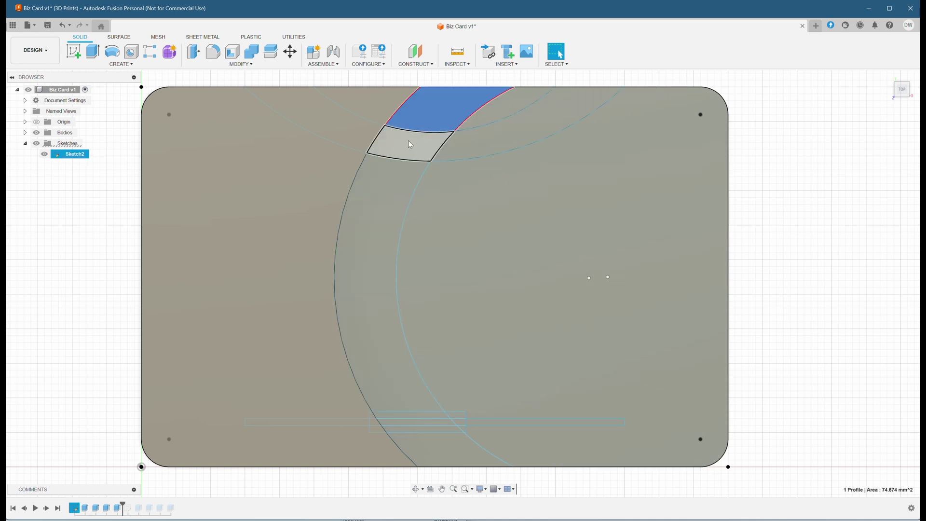
ctrl+click(389, 210)
scroll(409, 421, up, 5)
ctrl+click(422, 397)
scroll(388, 351, down, 6)
key(e)
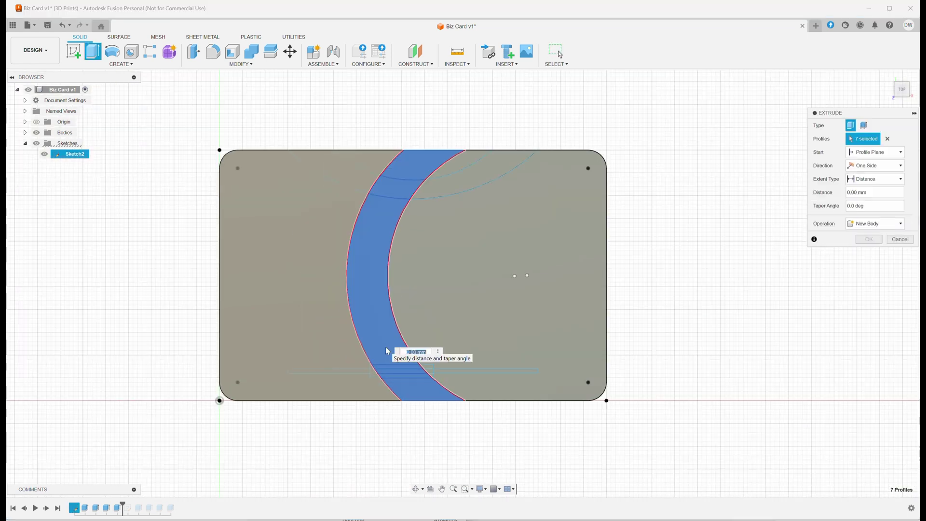
click(875, 223)
key(Return)
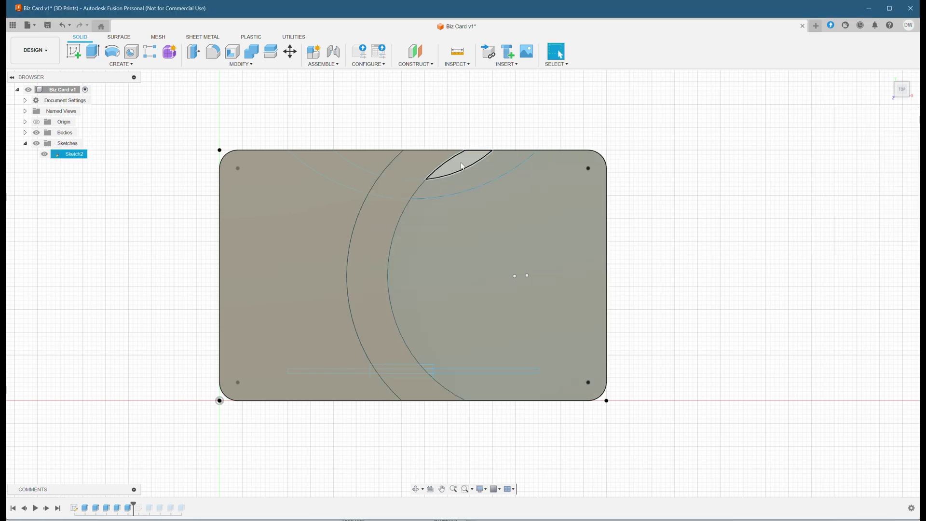
Step: Extrude the lens, large right-hand, triangle and slot regions as a separate new body
click(461, 166)
ctrl+click(517, 193)
scroll(427, 373, up, 5)
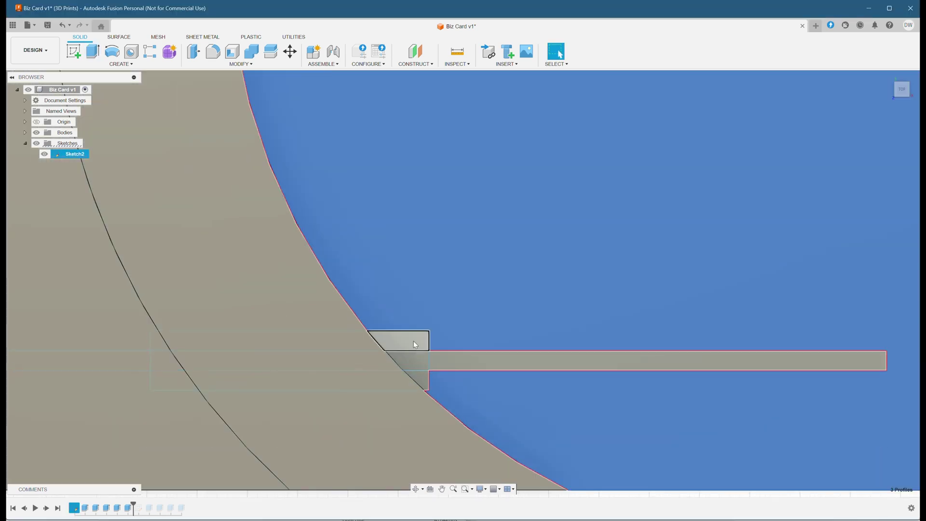
ctrl+click(420, 379)
ctrl+click(497, 361)
scroll(498, 290, down, 6)
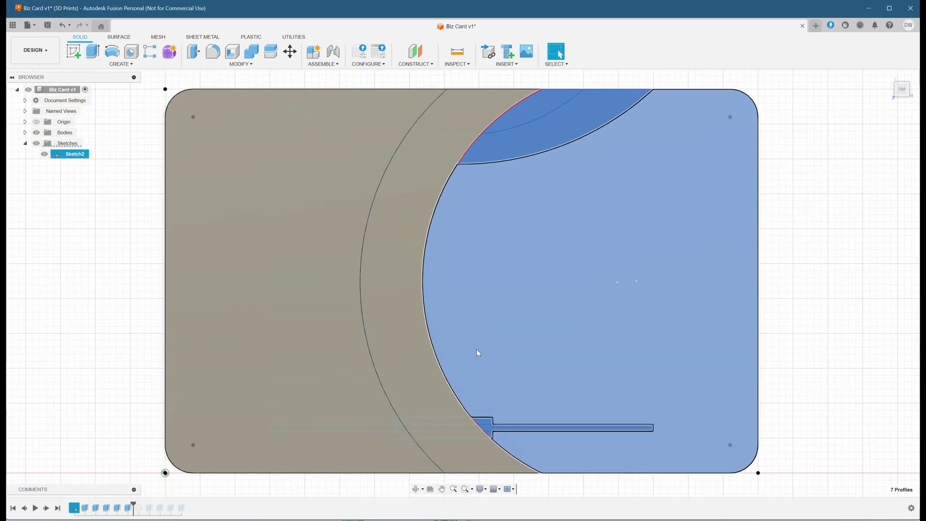
key(e)
click(875, 223)
click(872, 243)
key(Return)
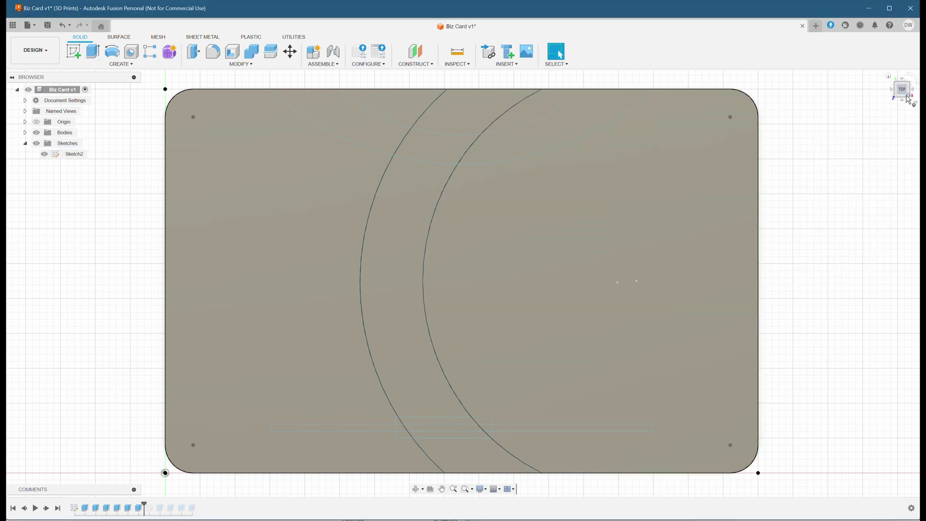
mouse_move(900, 93)
mouse_down()
mouse_move(896, 129)
mouse_move(871, 127)
mouse_move(868, 210)
mouse_up()
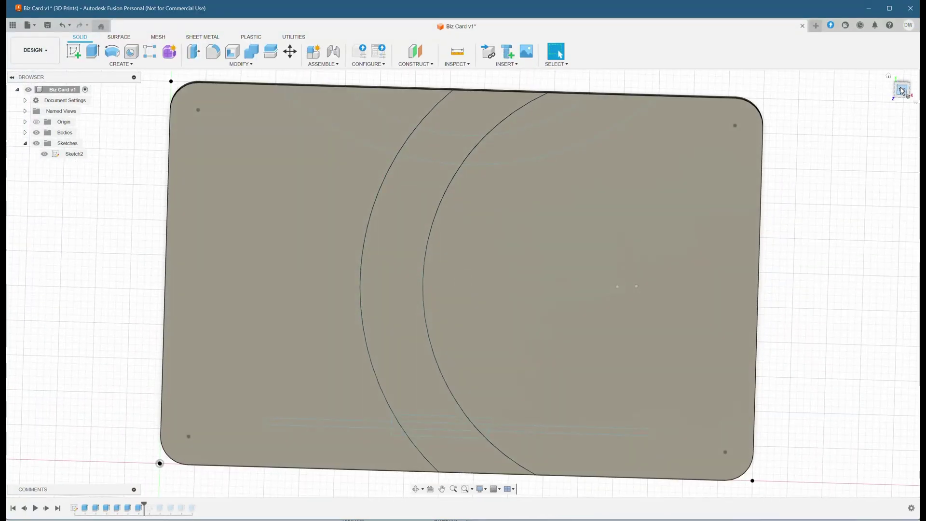
click(902, 91)
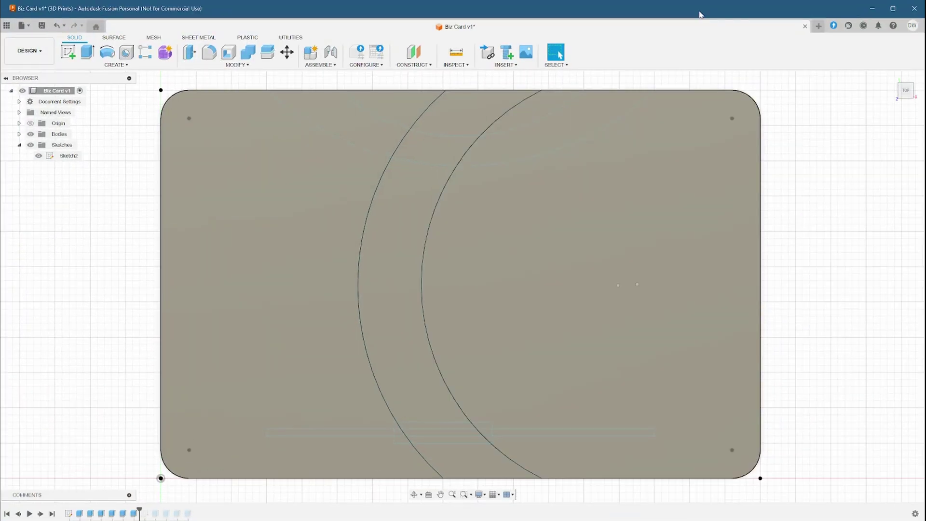
Step: Load TheCustomCorner.svg from this computer through Insert SVG
click(505, 65)
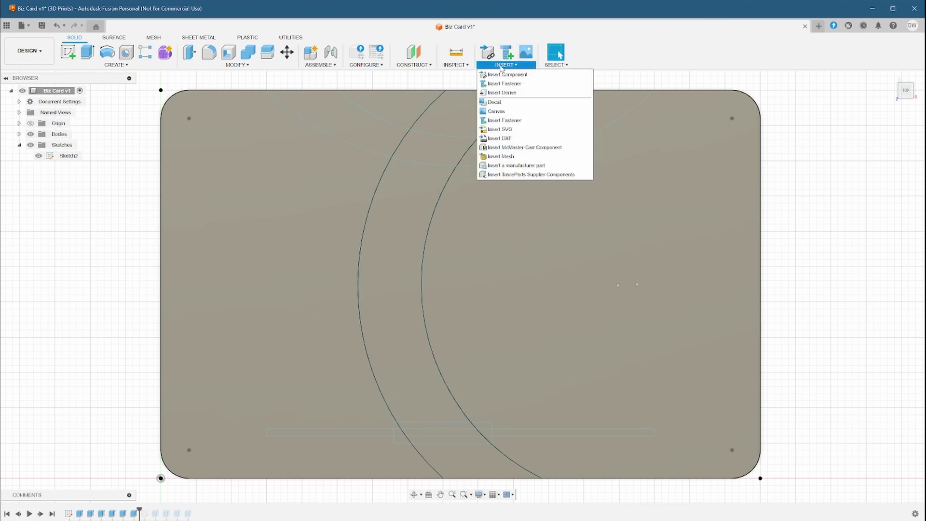
click(500, 129)
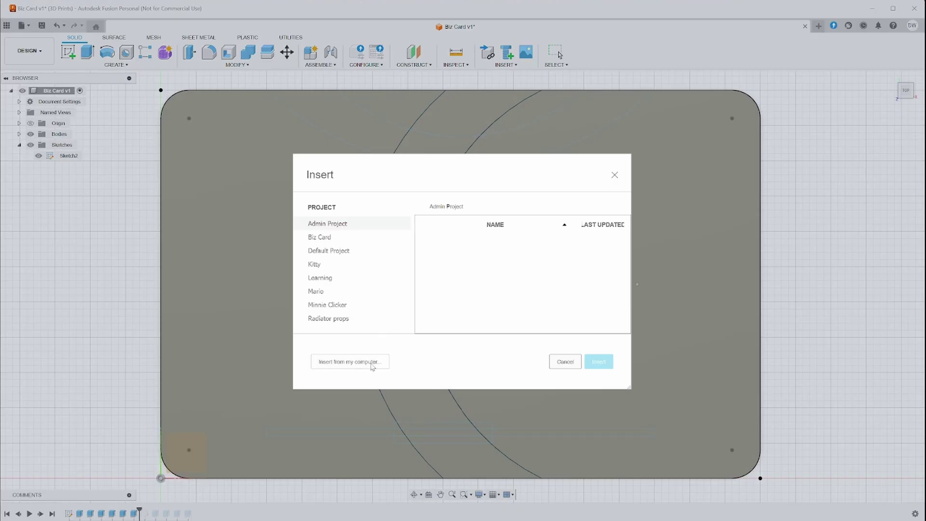
click(350, 362)
scroll(151, 239, down, 1)
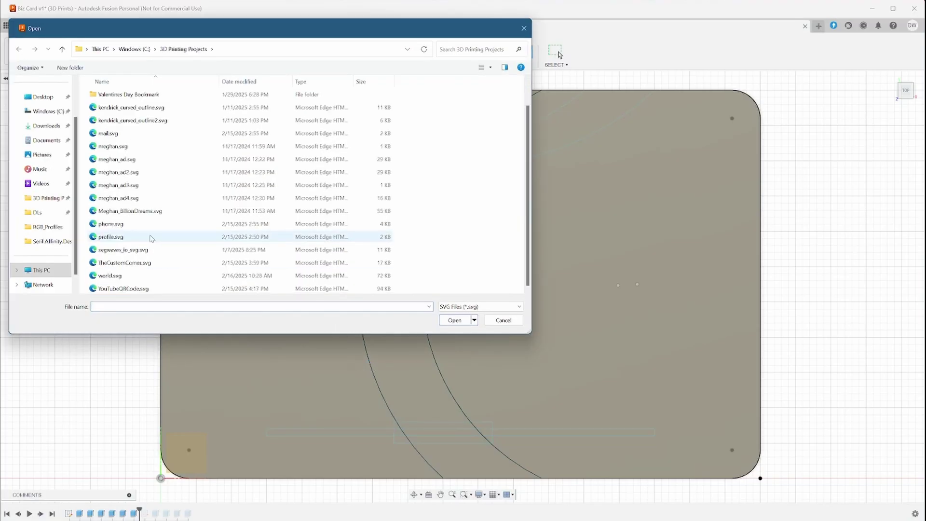
double_click(131, 264)
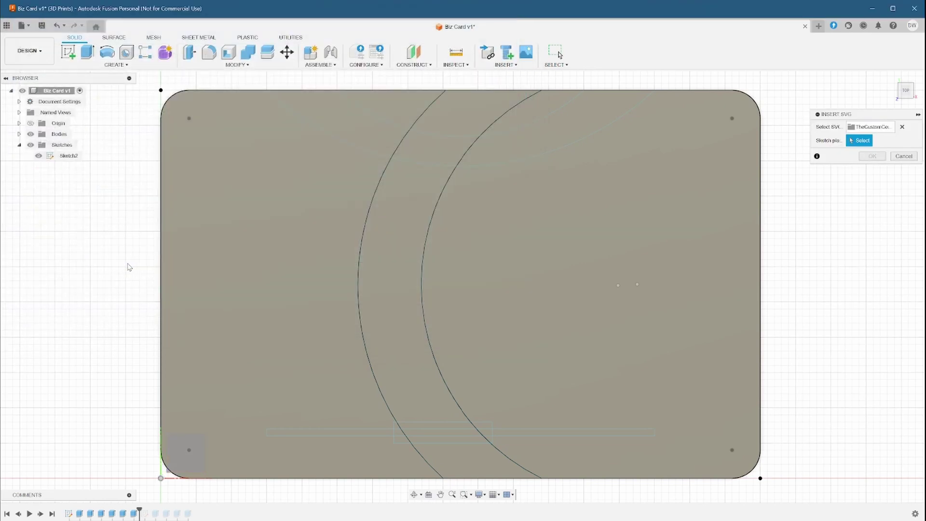
scroll(212, 292, up, 3)
scroll(214, 293, down, 2)
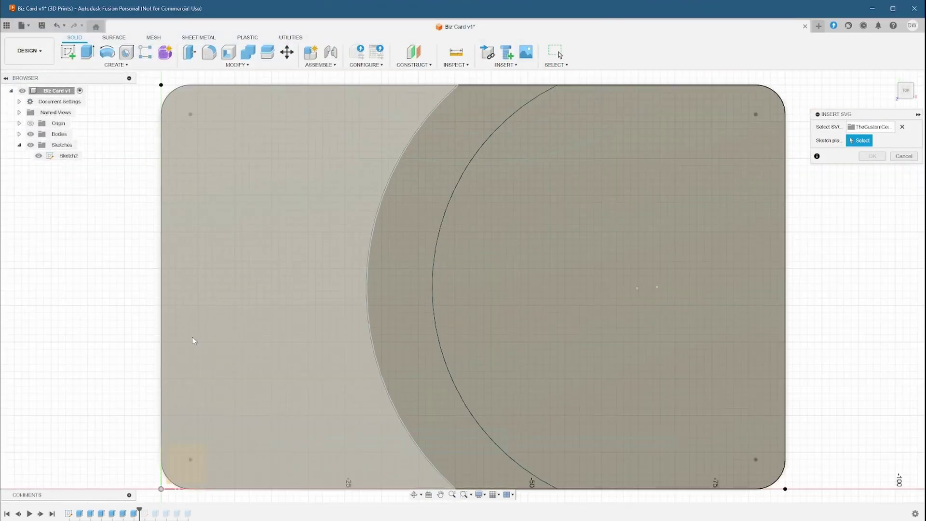
Step: Place the logo's sketch on the card face and move and rotate the logo outline toward the card
click(178, 468)
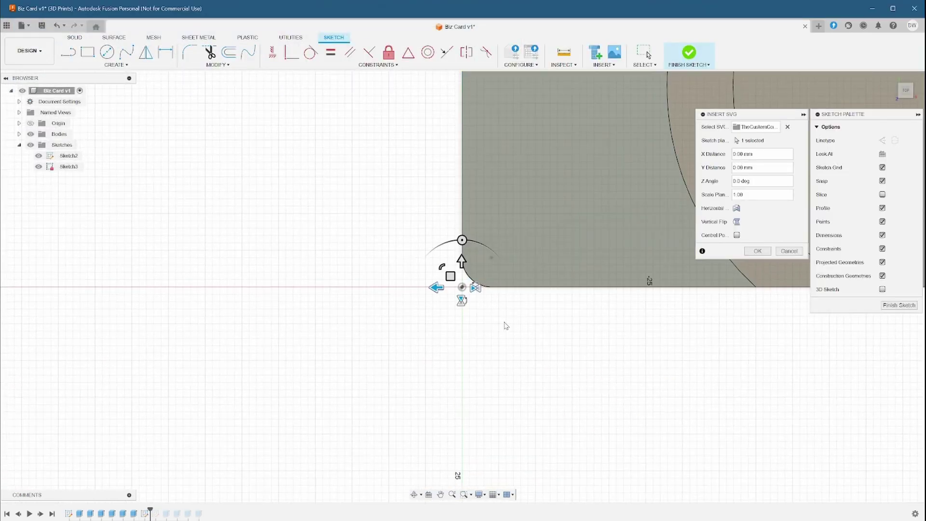
scroll(449, 303, down, 10)
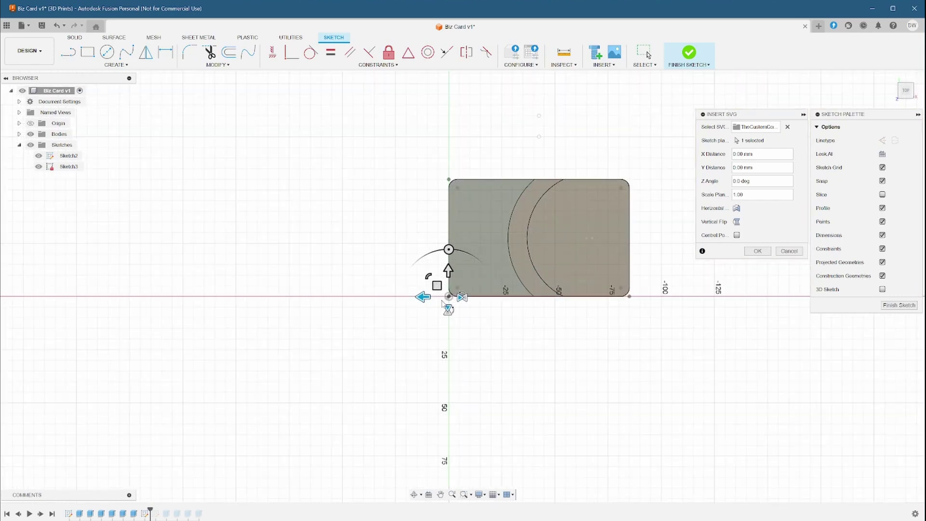
scroll(405, 299, down, 4)
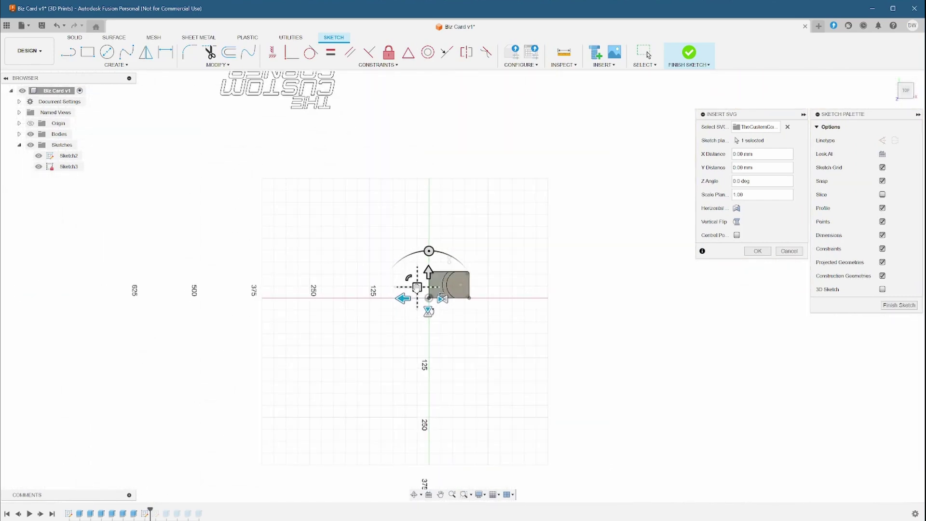
mouse_move(417, 287)
mouse_down()
mouse_move(488, 338)
mouse_move(576, 451)
mouse_move(445, 303)
mouse_up()
scroll(446, 301, up, 10)
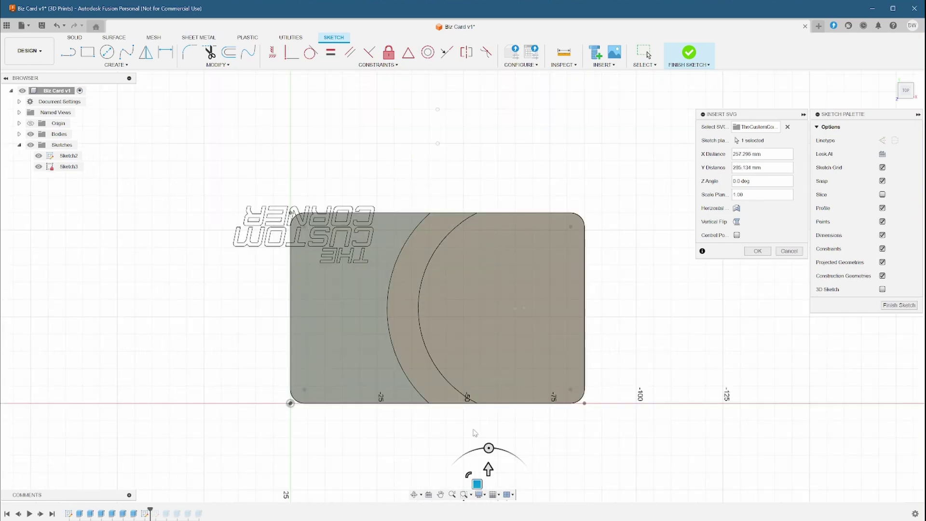
drag(490, 431, 519, 484)
scroll(491, 394, up, 2)
scroll(491, 394, down, 4)
Step: Turn the logo upright, nudge it into the card's lower-left corner and confirm placement
drag(499, 441, 333, 325)
drag(338, 284, 375, 328)
scroll(403, 361, up, 4)
drag(310, 263, 309, 254)
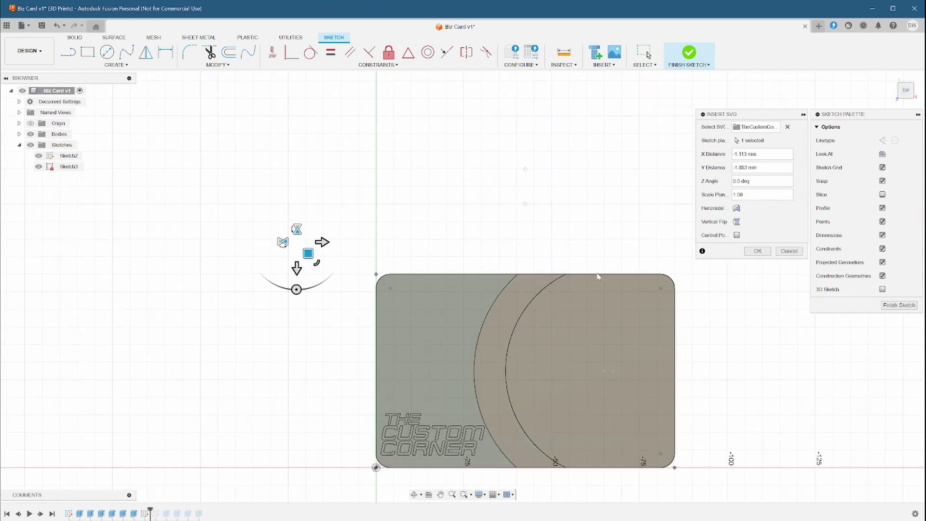
click(756, 252)
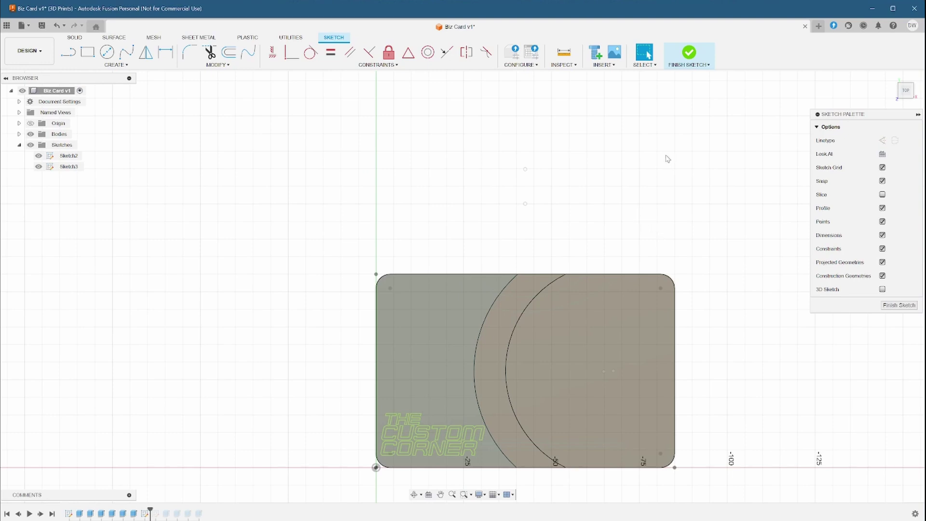
Step: Finish the logo sketch, create a new sketch on the card's top face, and begin another SVG insert
click(688, 53)
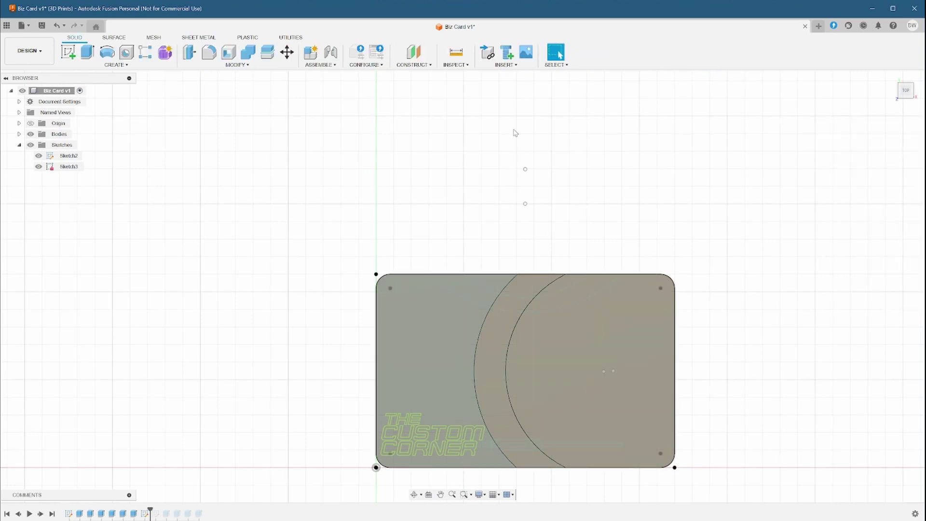
click(505, 65)
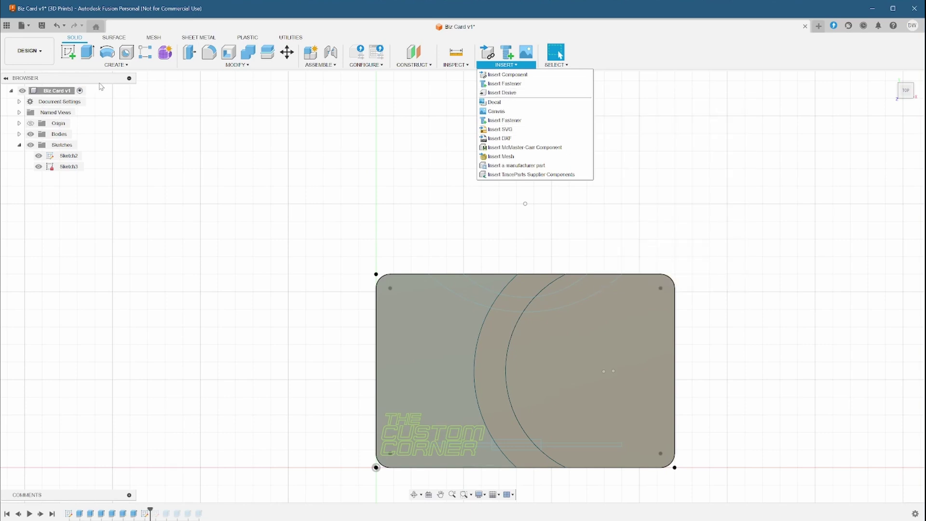
click(116, 65)
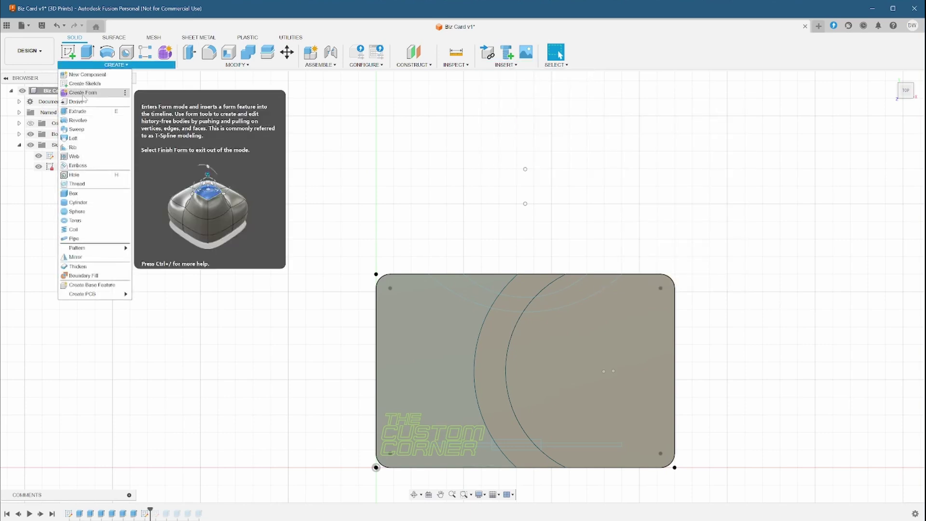
click(85, 83)
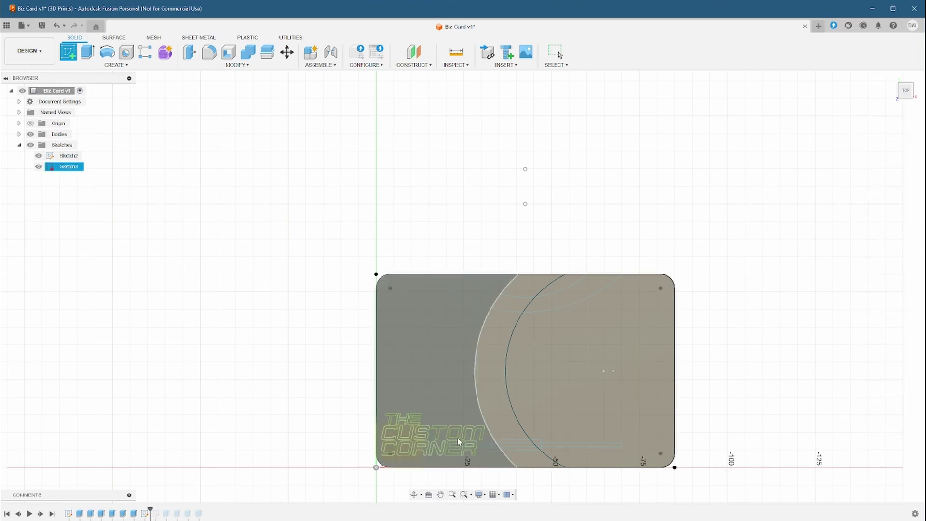
click(406, 462)
middle_drag(684, 198, 558, 275)
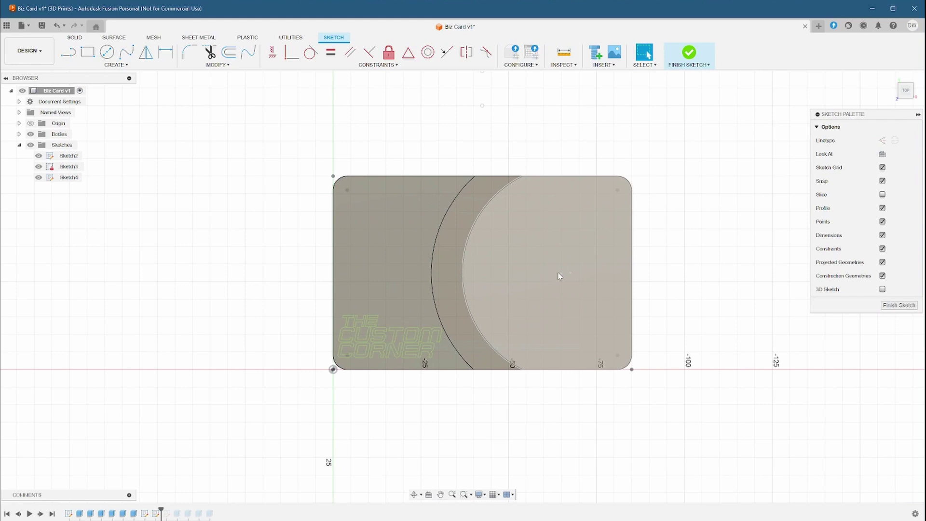
click(634, 67)
click(612, 124)
Step: Insert phone.svg, then rotate, shrink and place the phone icon on the card
click(363, 365)
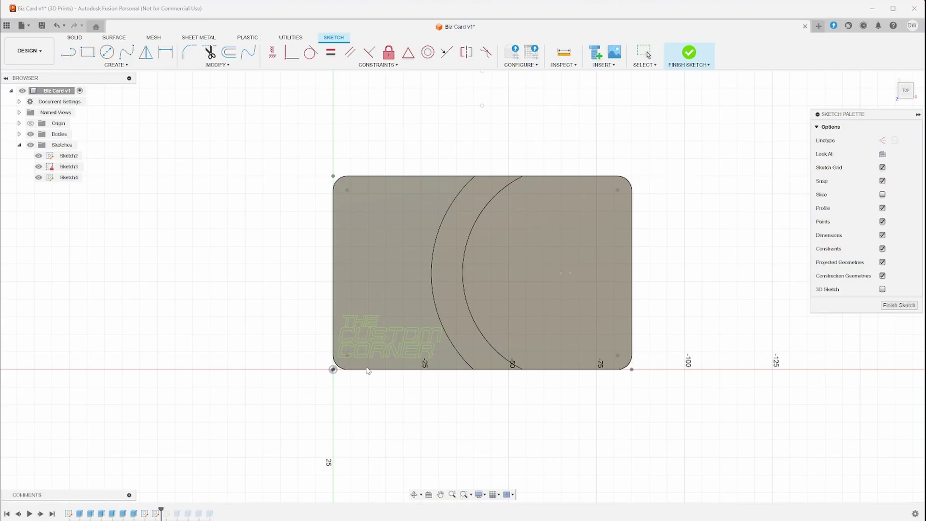
double_click(103, 252)
scroll(309, 333, up, 2)
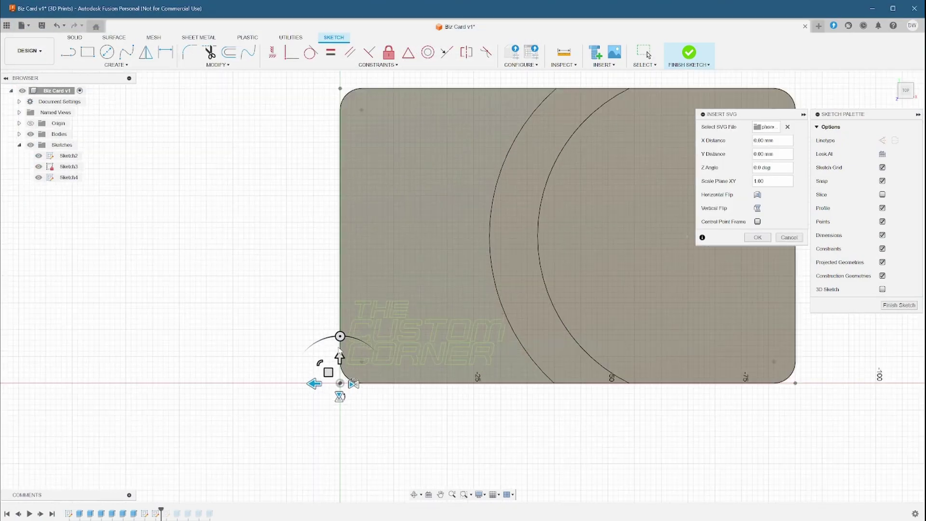
scroll(316, 340, down, 5)
scroll(318, 341, down, 5)
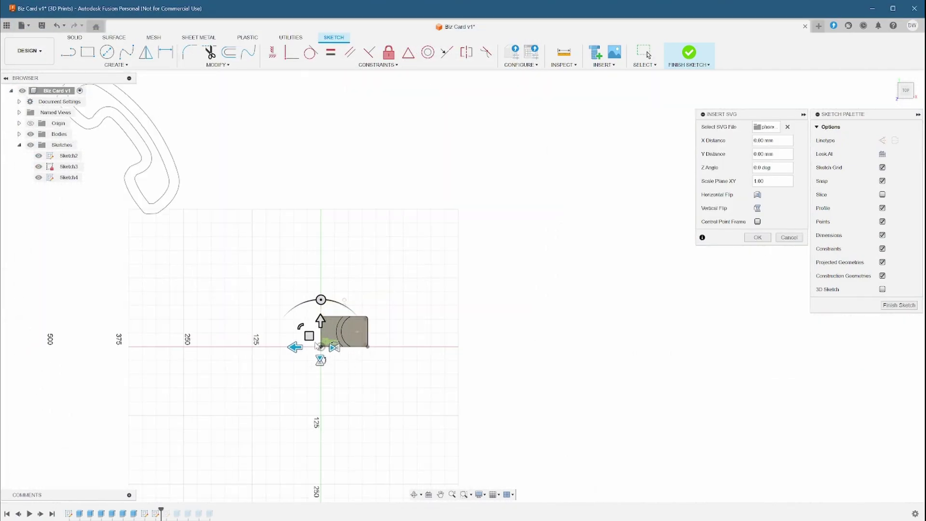
drag(299, 327, 324, 350)
scroll(324, 350, up, 10)
drag(330, 387, 401, 300)
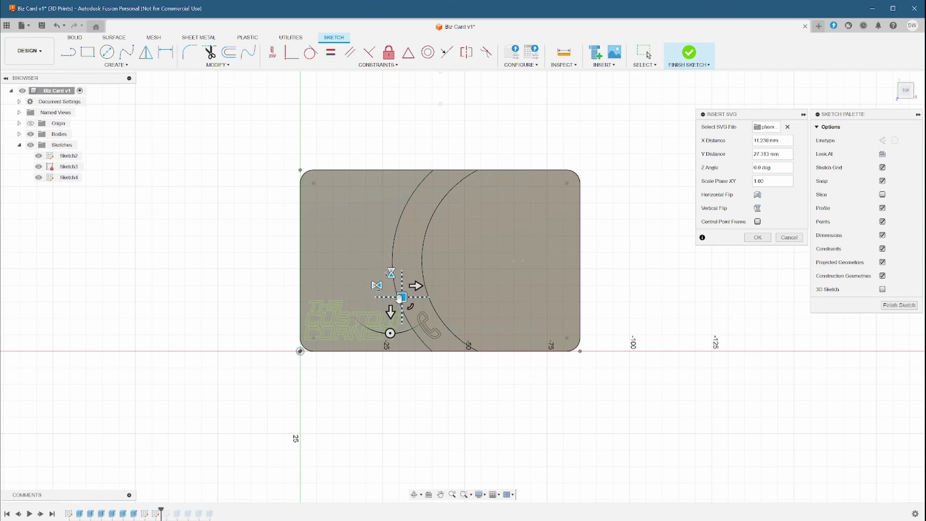
click(757, 237)
Step: Insert the person and mail icons and position them along the upper band
click(604, 65)
click(622, 123)
click(350, 362)
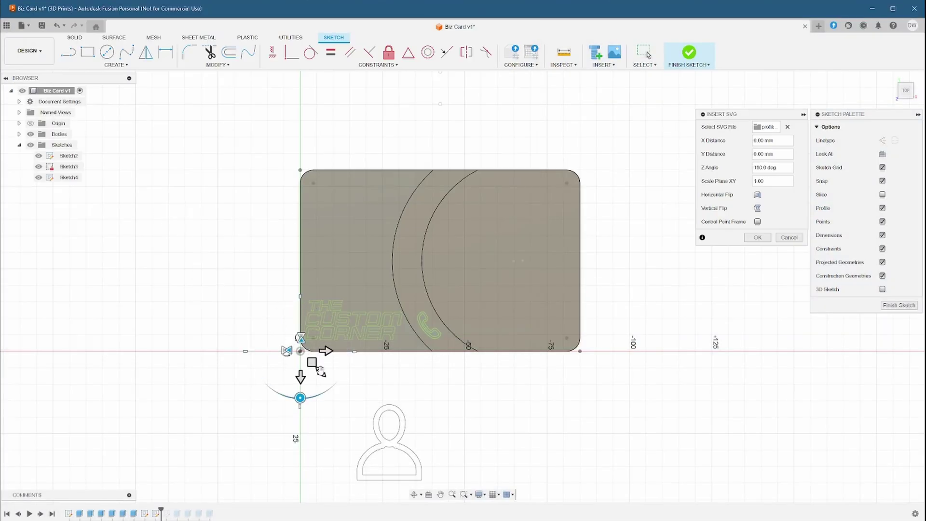
drag(320, 371, 408, 182)
key(Return)
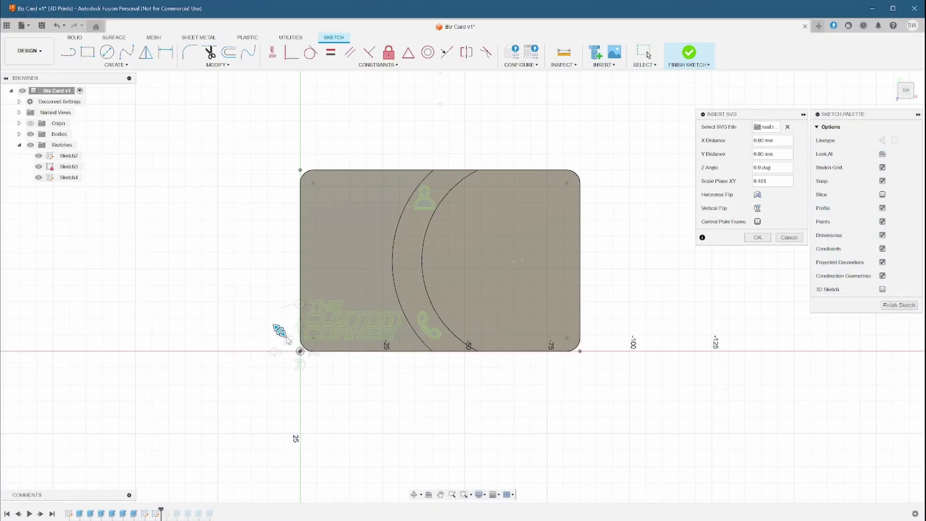
drag(279, 331, 401, 224)
key(Return)
Step: Insert the globe icon, rotate it and place it below the mail icon
click(604, 64)
click(618, 126)
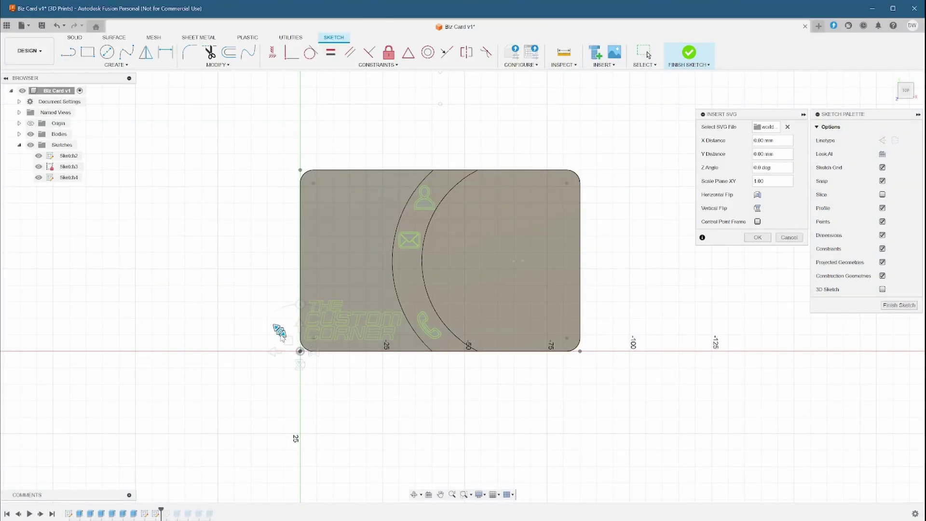
drag(300, 305, 390, 260)
key(Return)
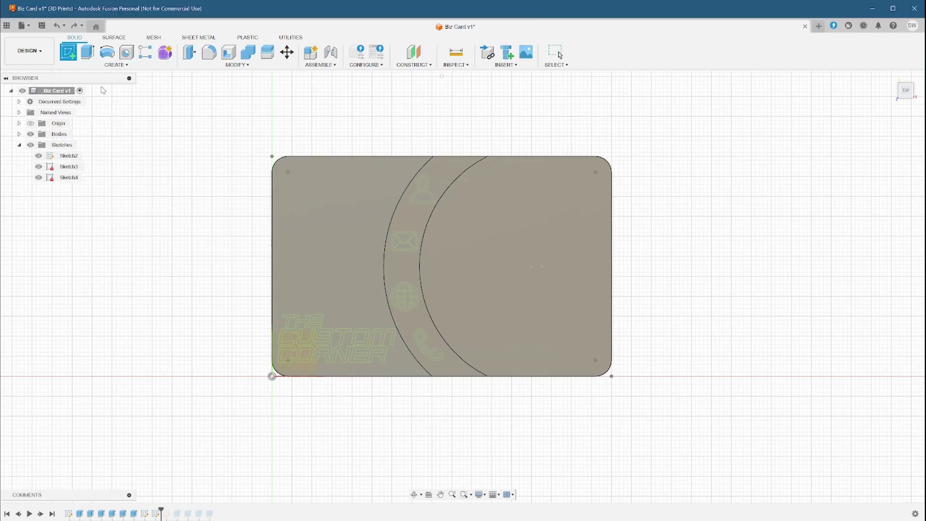
Step: Start a new sketch on the card face and pan the card into view
click(69, 166)
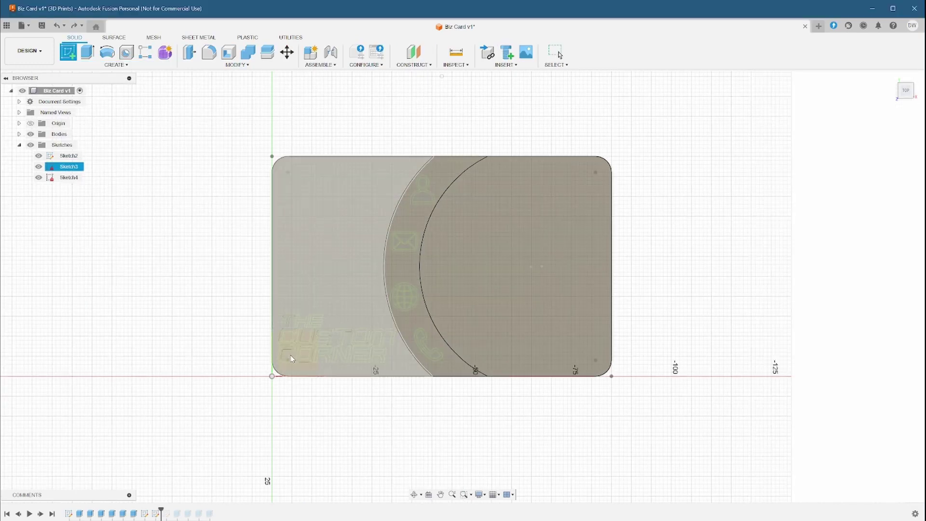
click(293, 367)
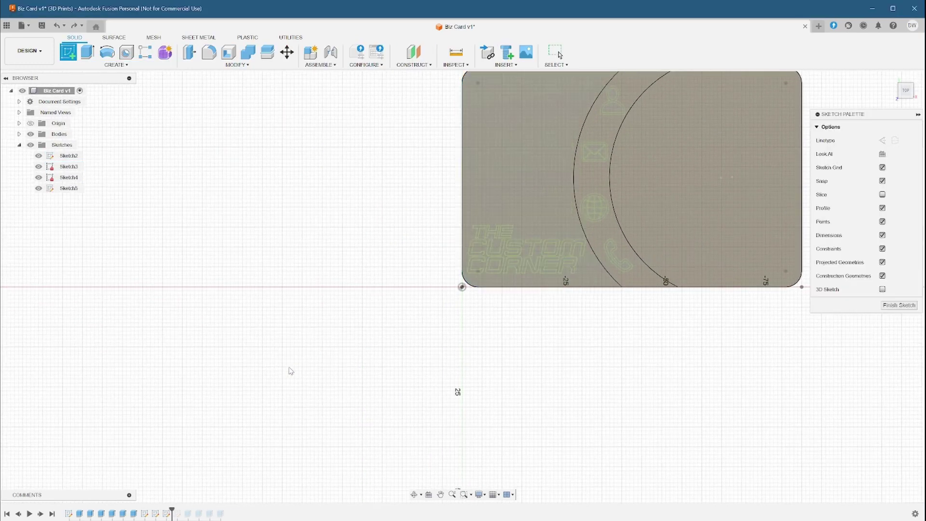
middle_drag(431, 202, 204, 311)
Step: Add the cardholder's name as text in a top-right frame, using Calibri Light font
click(112, 66)
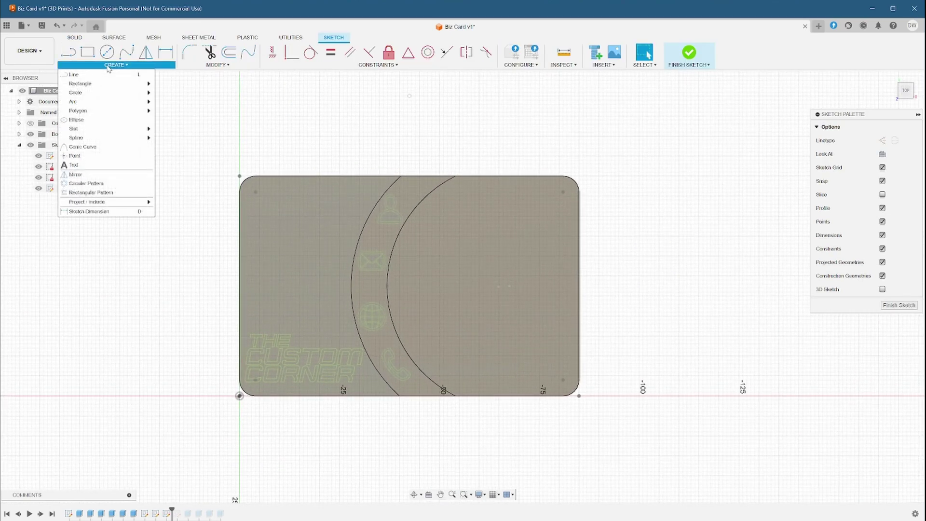
mouse_move(103, 90)
click(100, 165)
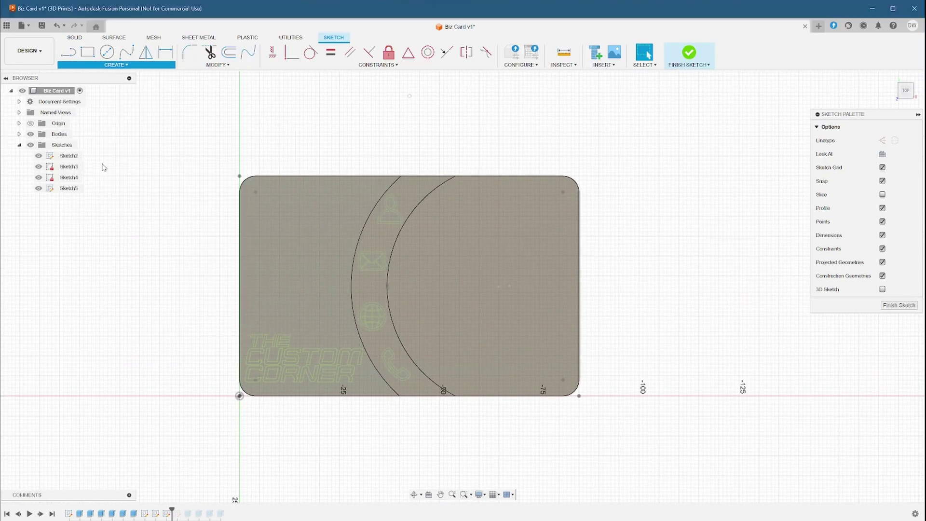
click(427, 201)
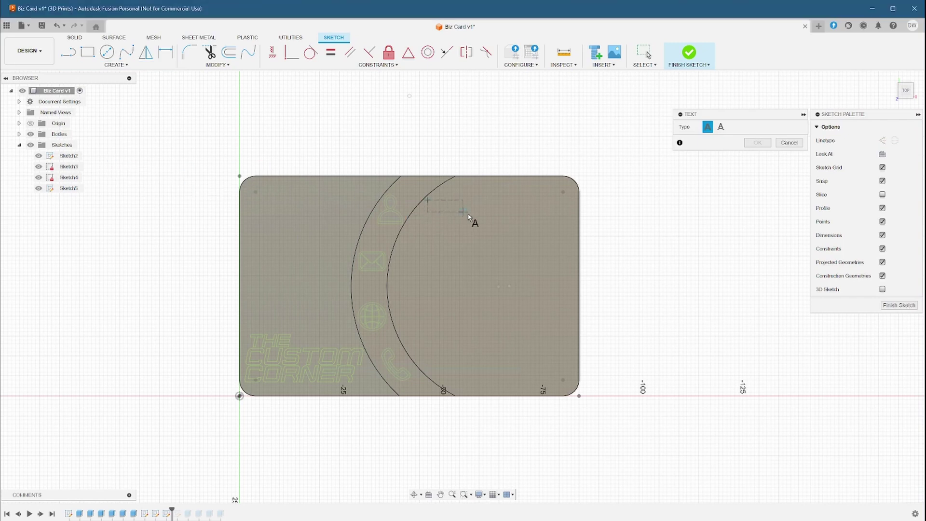
click(570, 225)
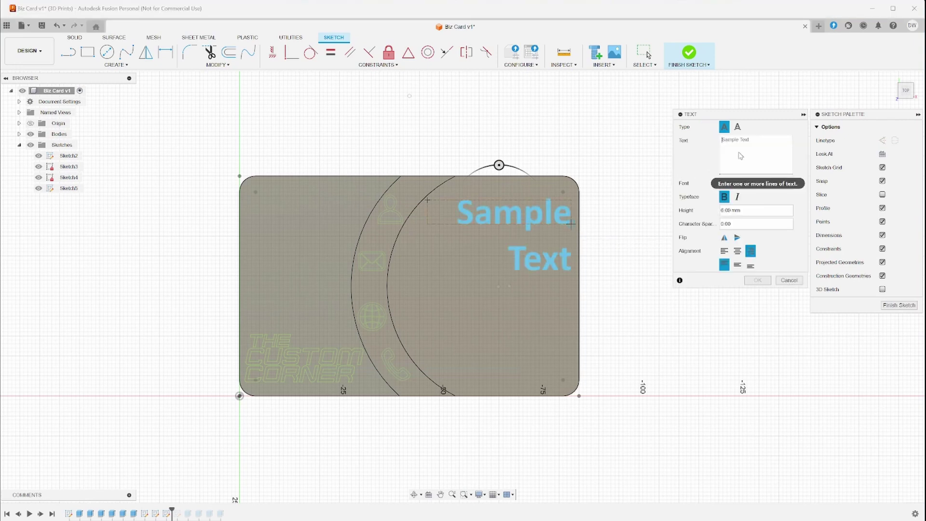
text(Dan W.)
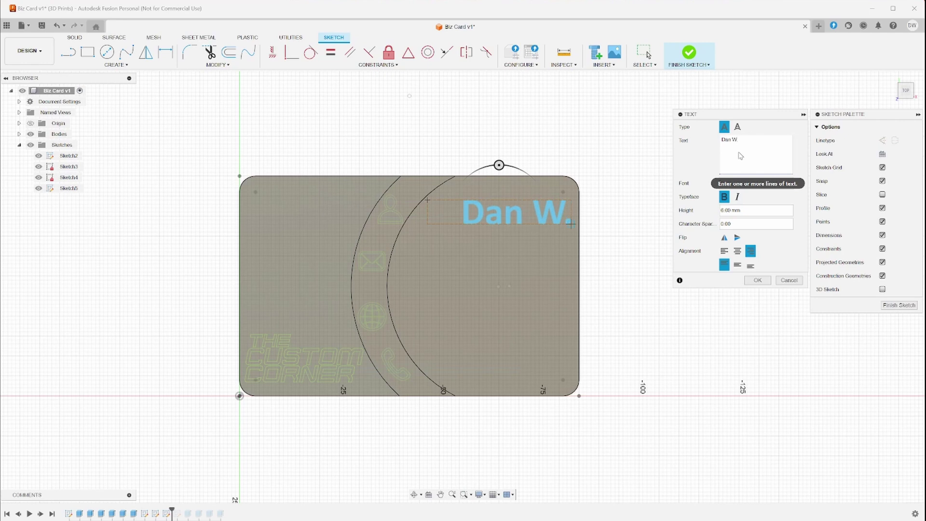
click(741, 184)
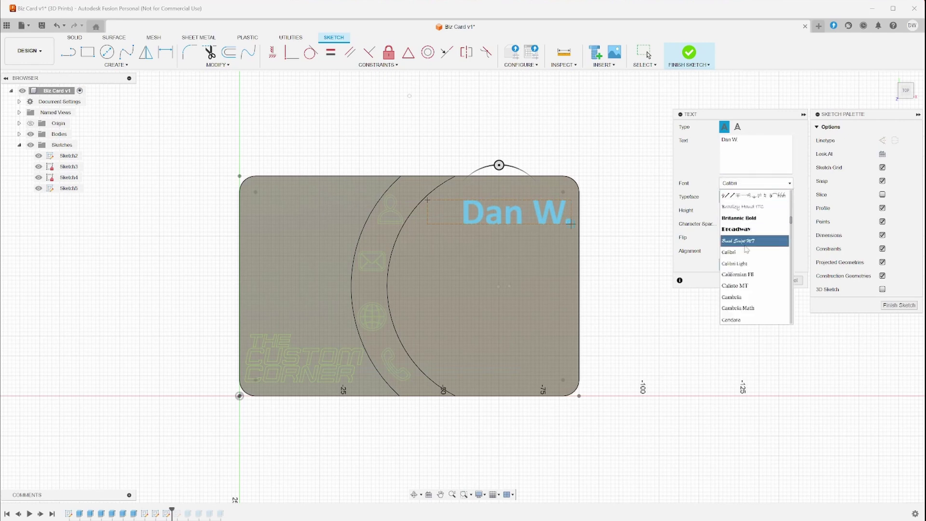
click(750, 263)
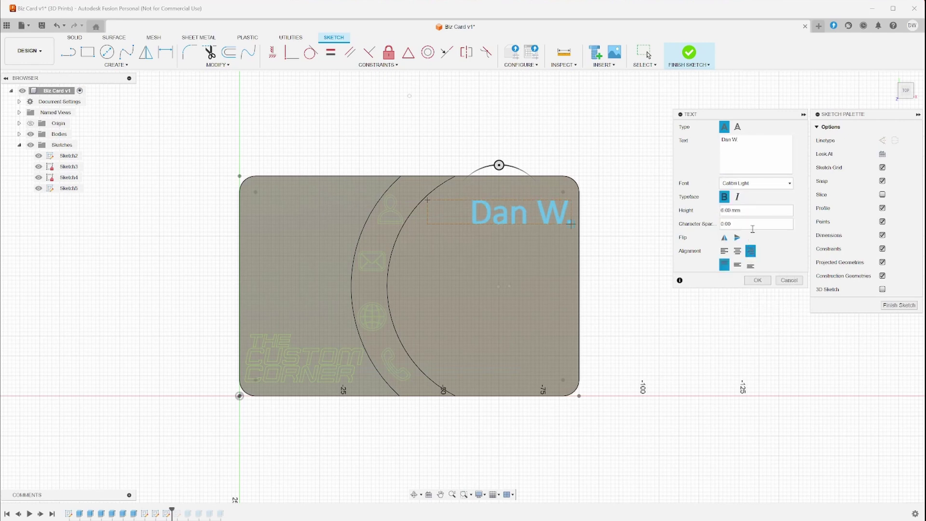
Step: Confirm the name, then add the email address line at 4 mm height
click(757, 280)
click(115, 64)
click(103, 165)
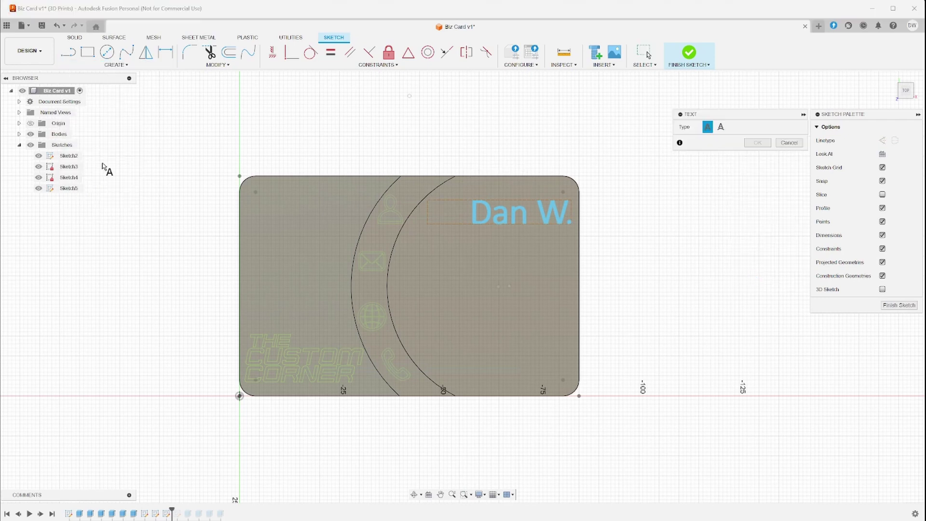
click(400, 249)
click(571, 275)
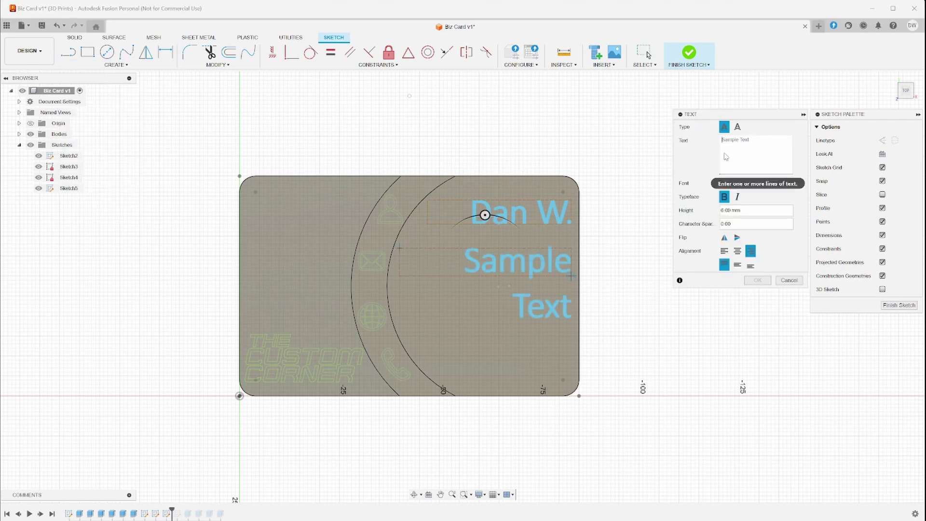
text(you@yourbiz.com)
click(724, 197)
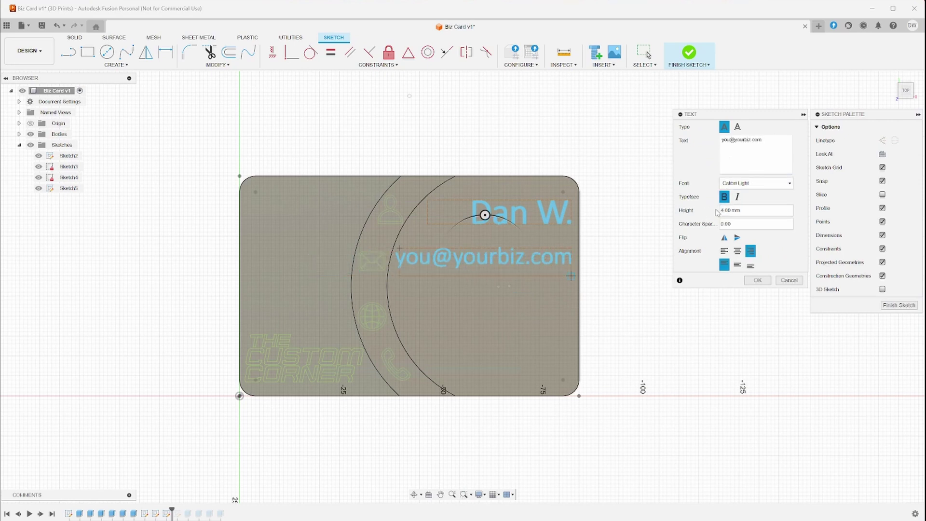
click(755, 281)
Step: Add the website text line beneath the email line
click(116, 64)
click(82, 166)
click(395, 304)
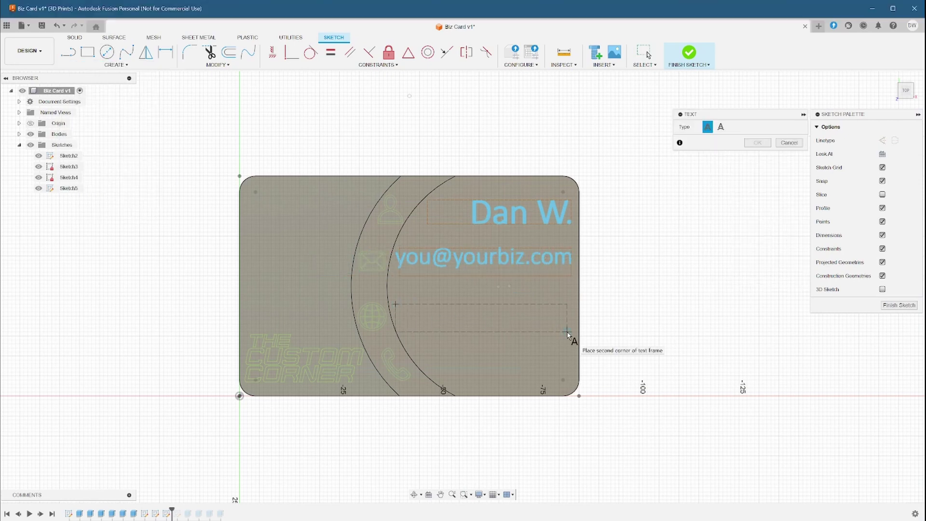
click(574, 332)
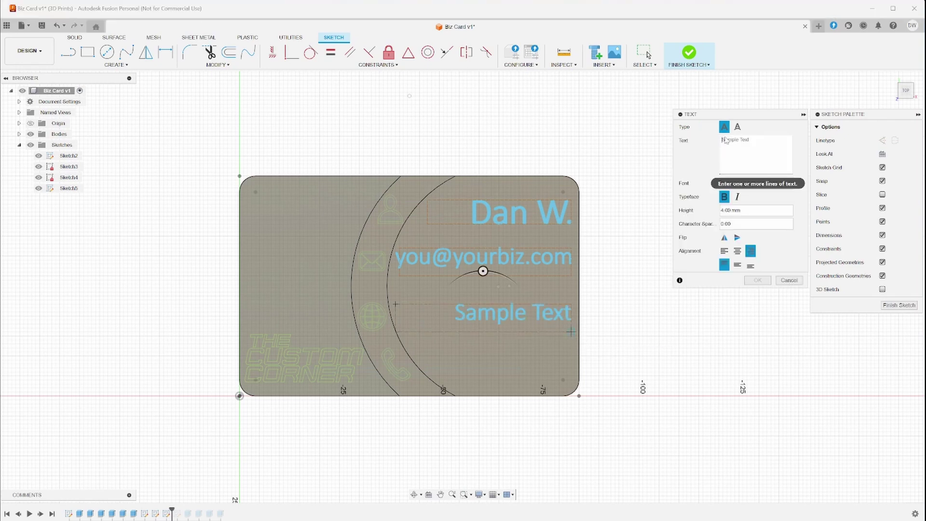
text(yoursite.com)
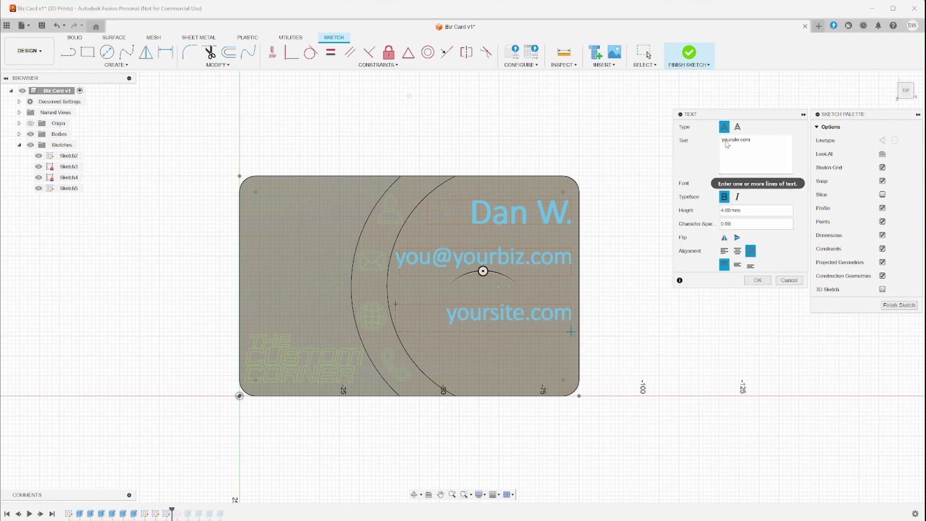
text(web)
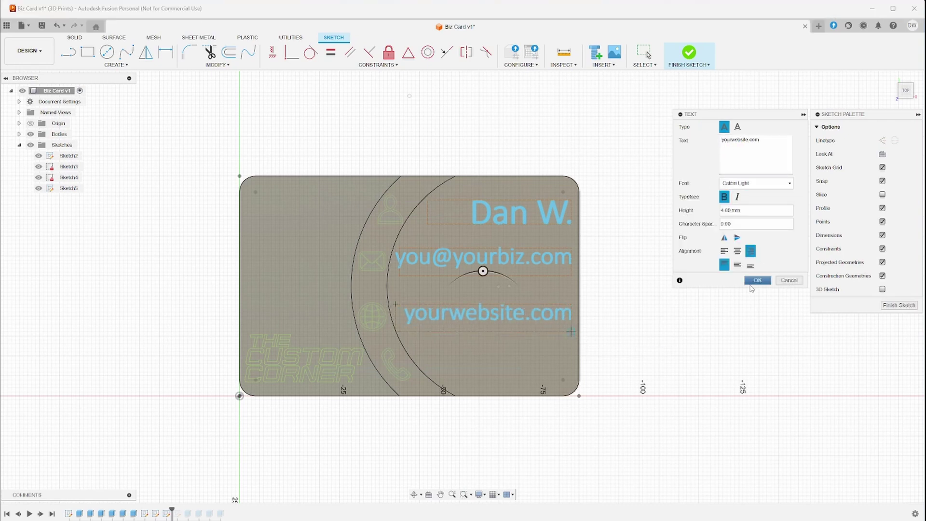
click(756, 282)
Step: Add the phone number text line at the bottom of the list
click(117, 64)
click(116, 149)
click(427, 348)
click(571, 375)
text(919-555-1212)
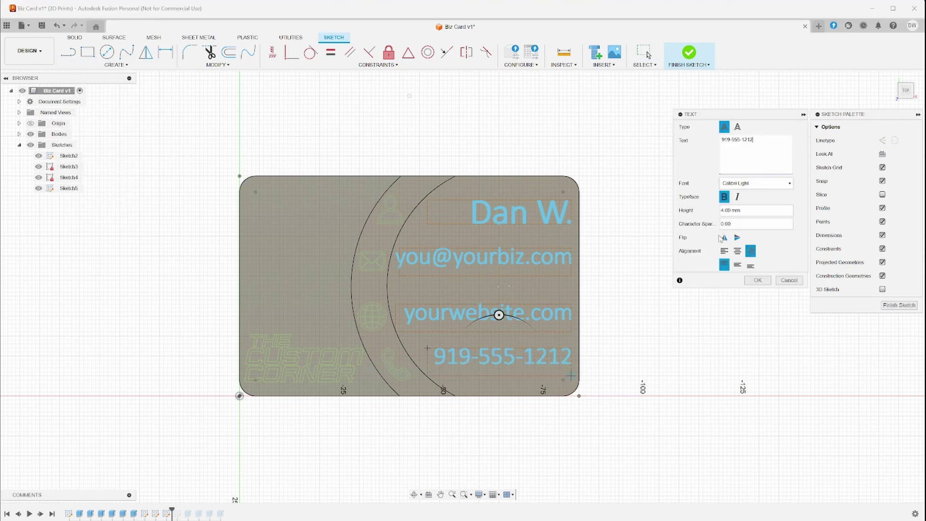
click(757, 281)
Step: Finish the text sketch and hide the card body and the Sketch2 outline
right_drag(737, 220, 222, 213)
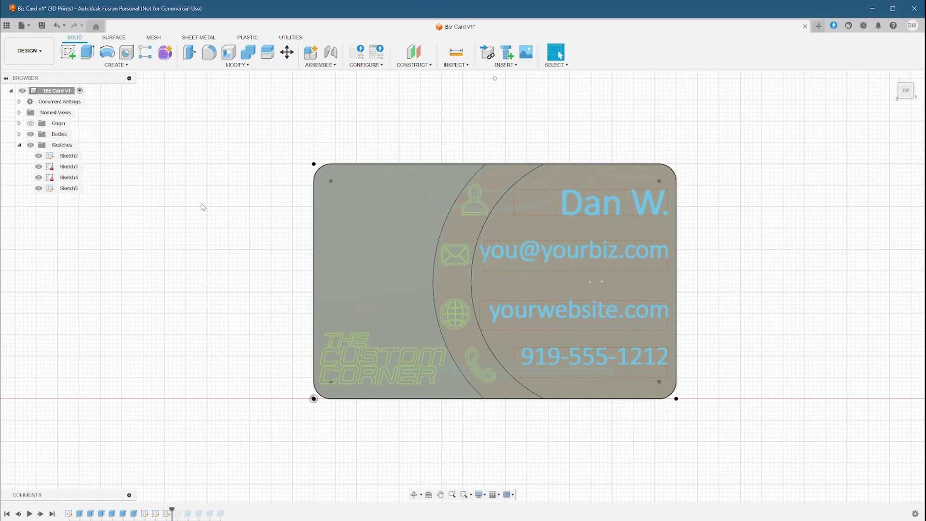
click(29, 134)
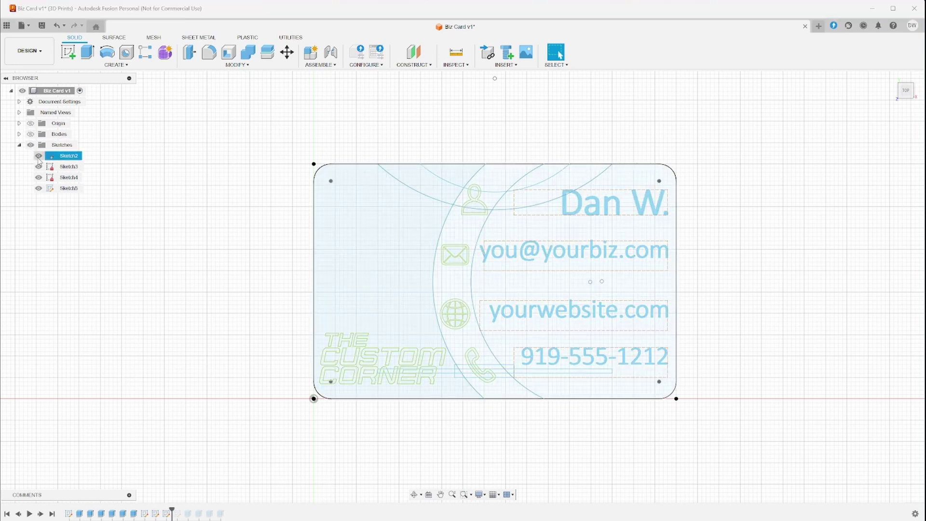
click(38, 156)
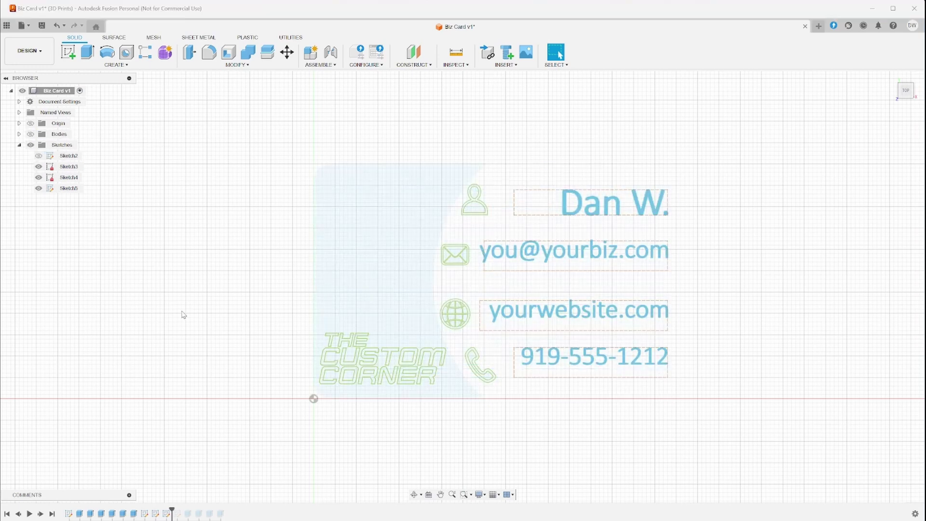
Step: Zoom in and select all 15 letter profiles of THE CUSTOM CORNER logo
scroll(251, 365, up, 2)
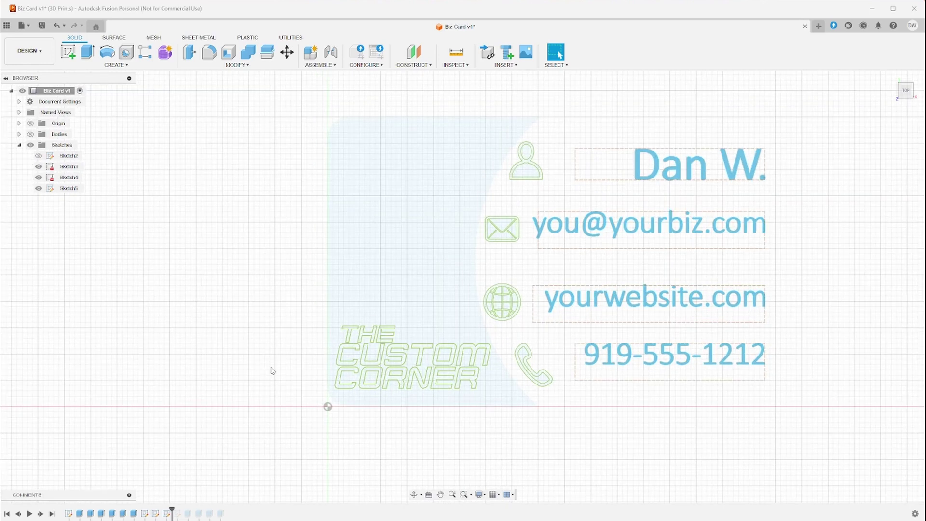
scroll(433, 366, up, 2)
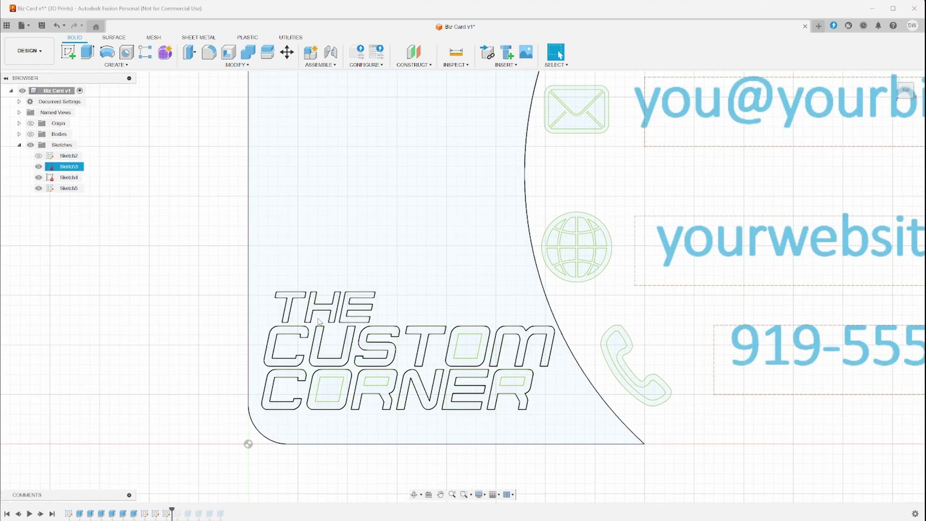
scroll(290, 303, up, 3)
click(288, 308)
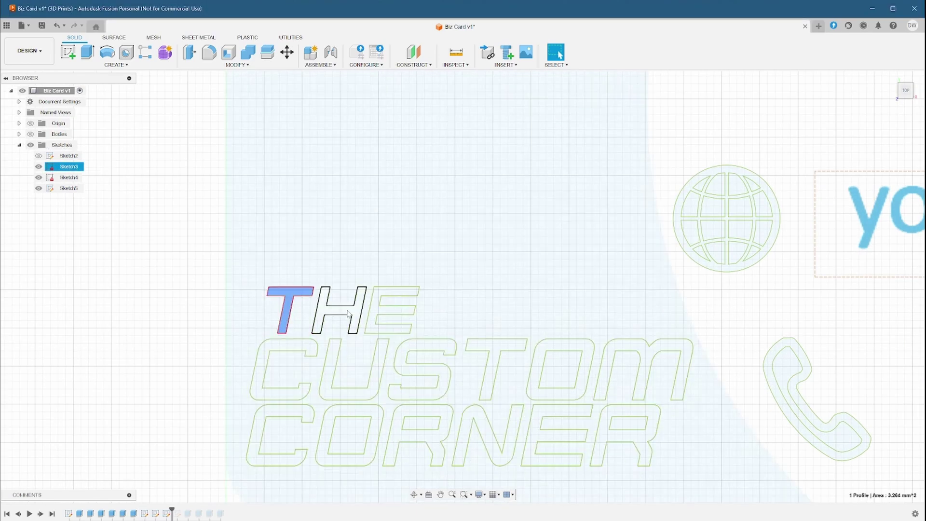
mouse_move(349, 313)
mouse_down()
mouse_move(381, 311)
mouse_move(304, 355)
mouse_move(357, 372)
mouse_move(461, 356)
mouse_move(647, 376)
mouse_up()
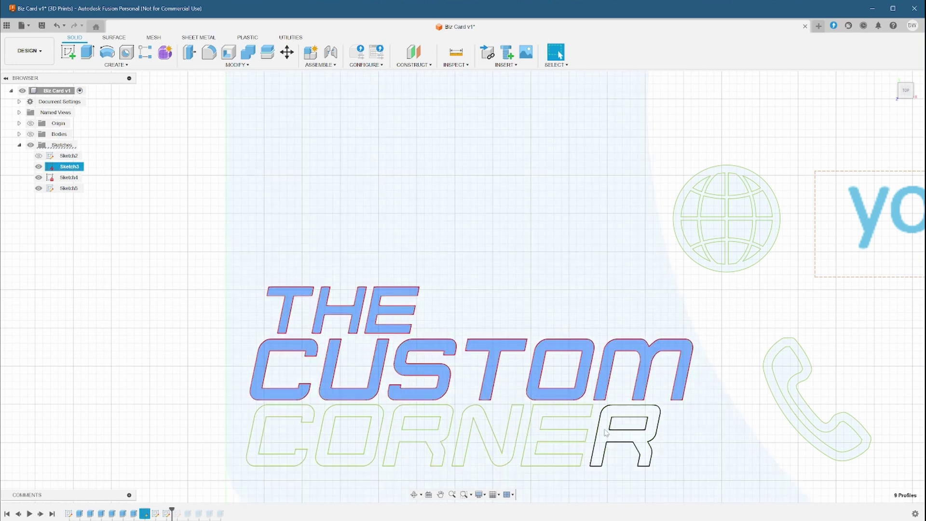
mouse_move(604, 434)
mouse_down()
mouse_move(374, 440)
mouse_move(320, 438)
mouse_move(301, 420)
mouse_up()
Step: Extrude the selected logo letters 0.5 mm as new bodies
scroll(615, 252, down, 5)
key(e)
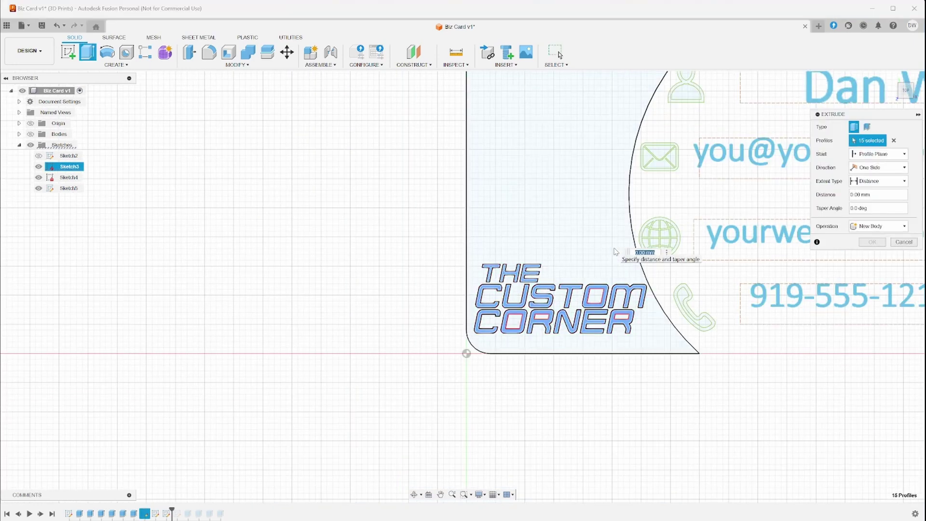
text(0.5)
click(872, 242)
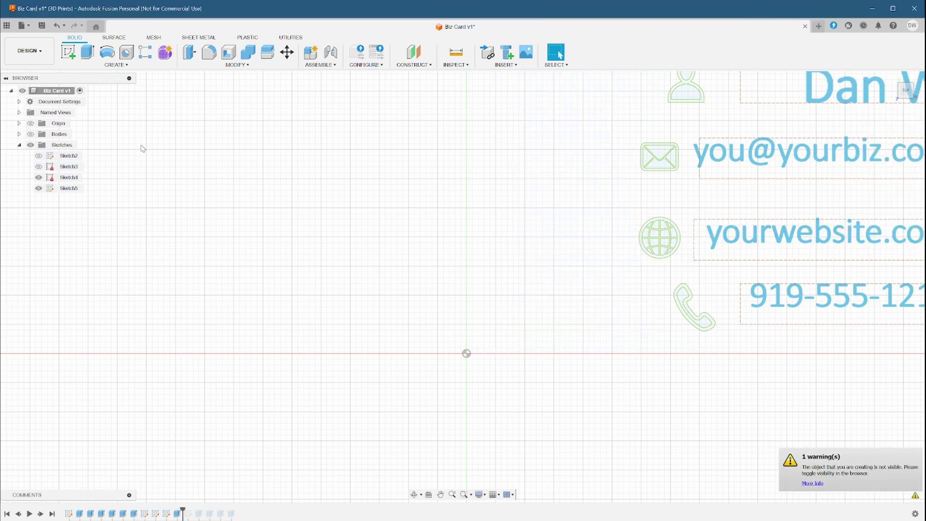
Step: Show and expand the card bodies, orbit to inspect the raised letters, then return to Top view
click(30, 134)
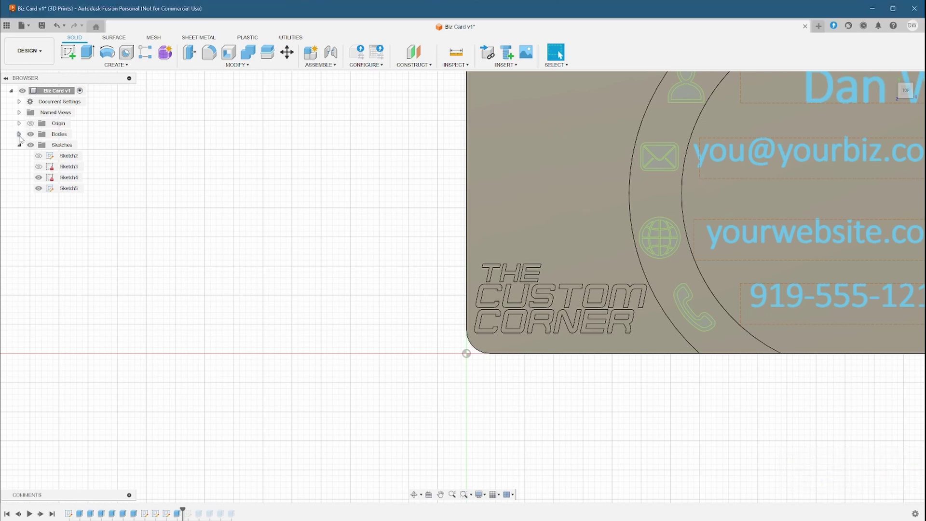
click(19, 134)
mouse_move(465, 353)
shift+middle_down()
mouse_move(487, 294)
mouse_move(478, 350)
shift+middle_up()
drag(905, 91, 895, 92)
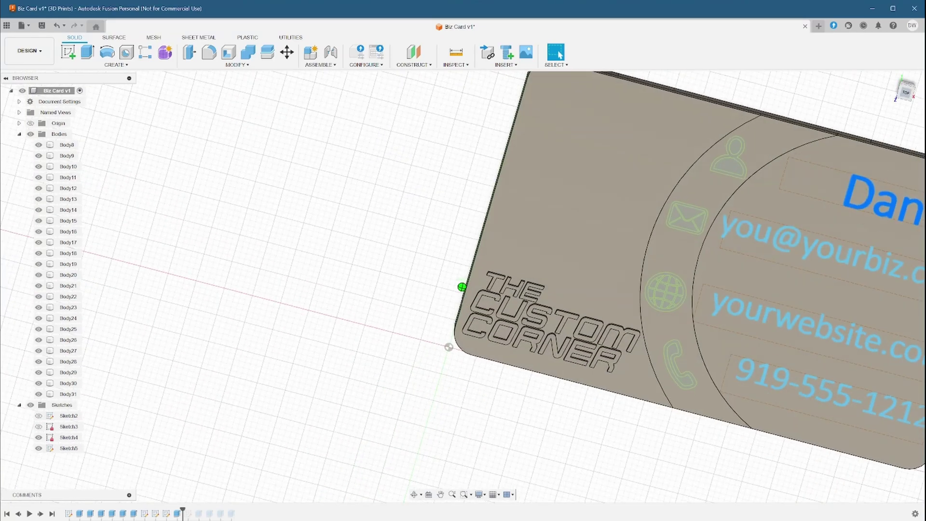
click(906, 92)
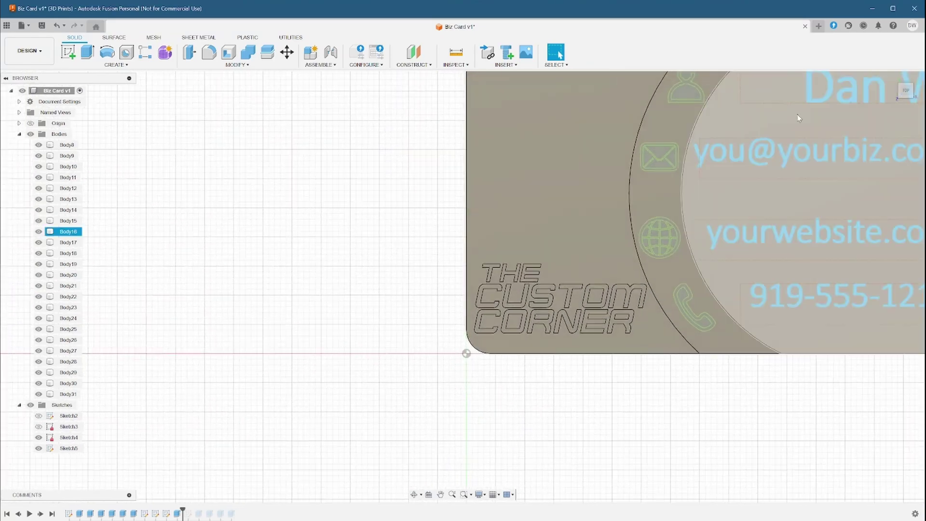
middle_drag(436, 248, 83, 333)
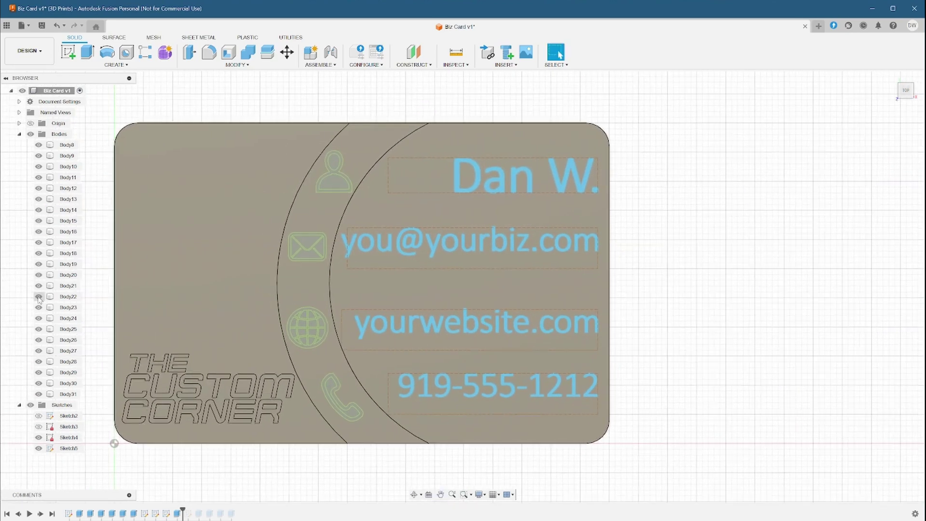
Step: Hide the card bodies and select the person, envelope, globe and phone icon outlines
click(30, 134)
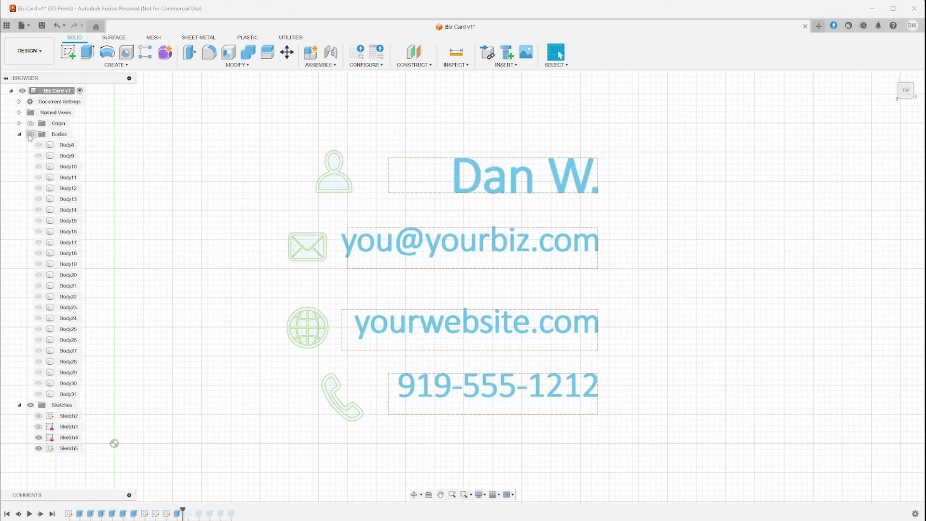
click(19, 134)
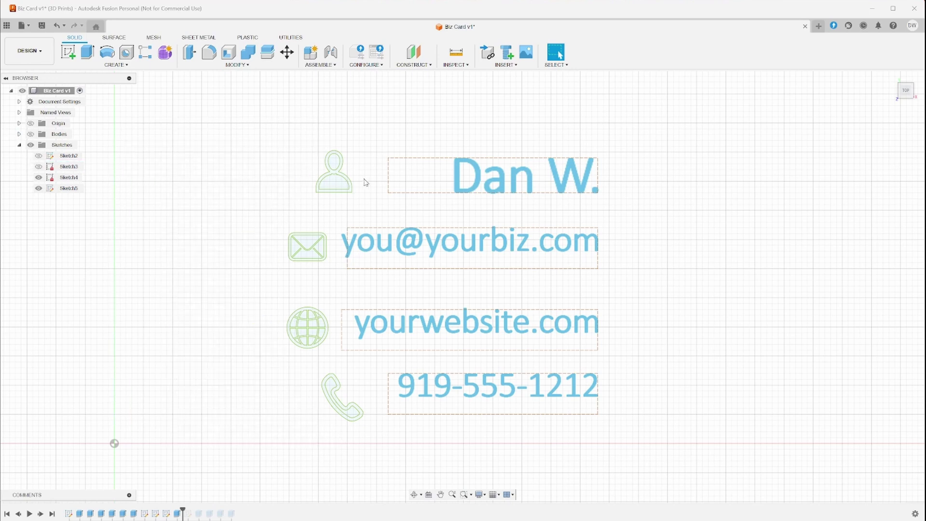
scroll(367, 183, up, 8)
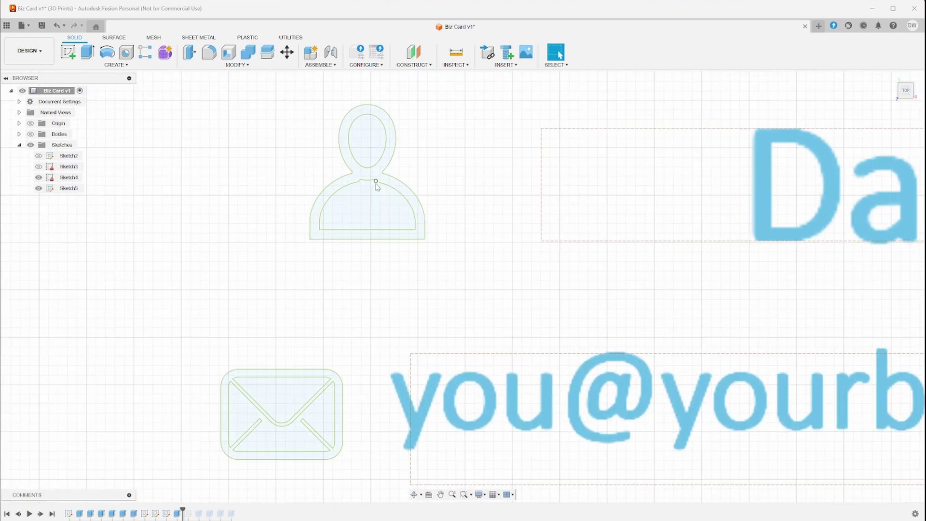
click(389, 184)
click(390, 185)
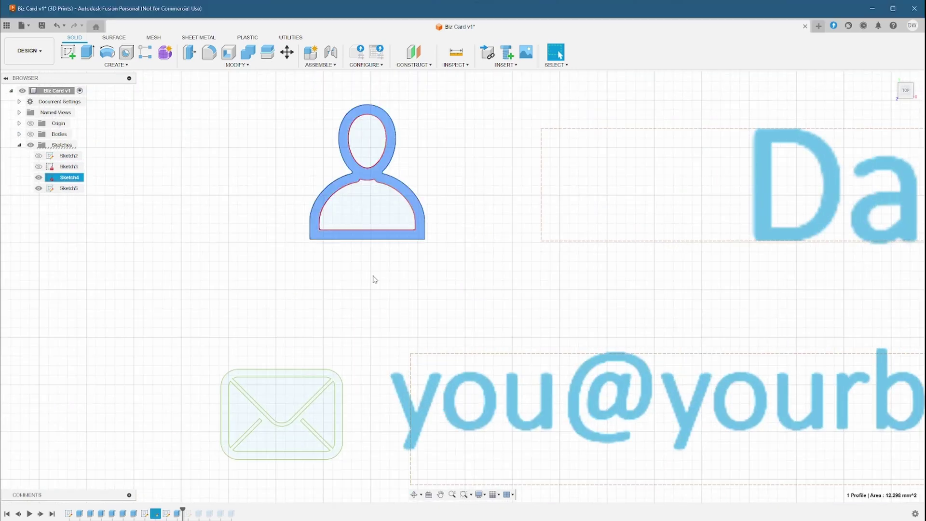
scroll(336, 337, down, 1)
mouse_move(335, 336)
middle_down()
mouse_move(355, 244)
mouse_move(352, 256)
middle_up()
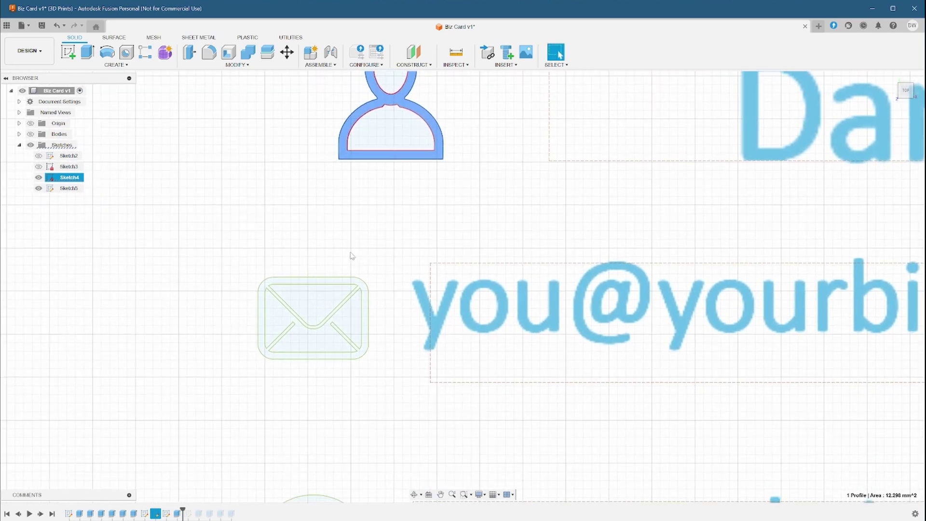
click(353, 285)
middle_drag(352, 285, 448, 180)
middle_drag(531, 435, 463, 266)
click(428, 276)
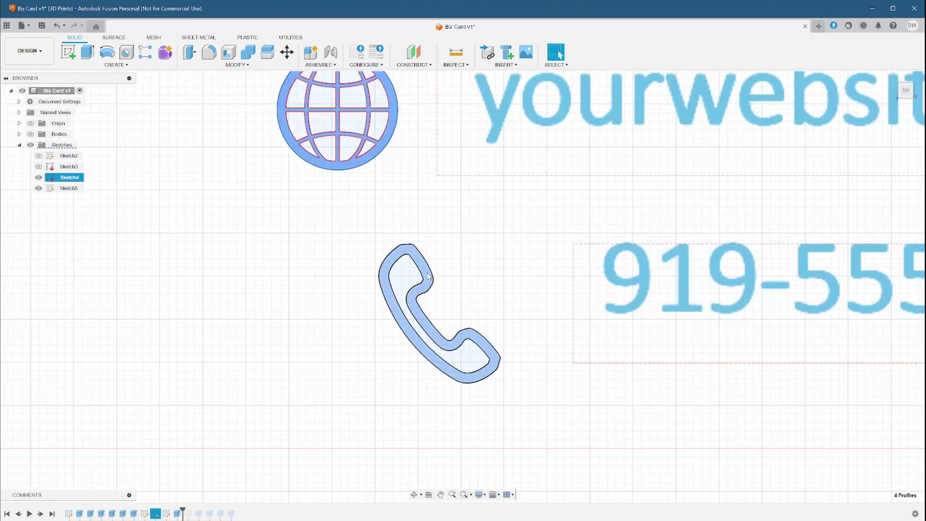
scroll(427, 276, down, 5)
Step: Extrude the four icons 0.5 mm and briefly show the card body to check them
key(e)
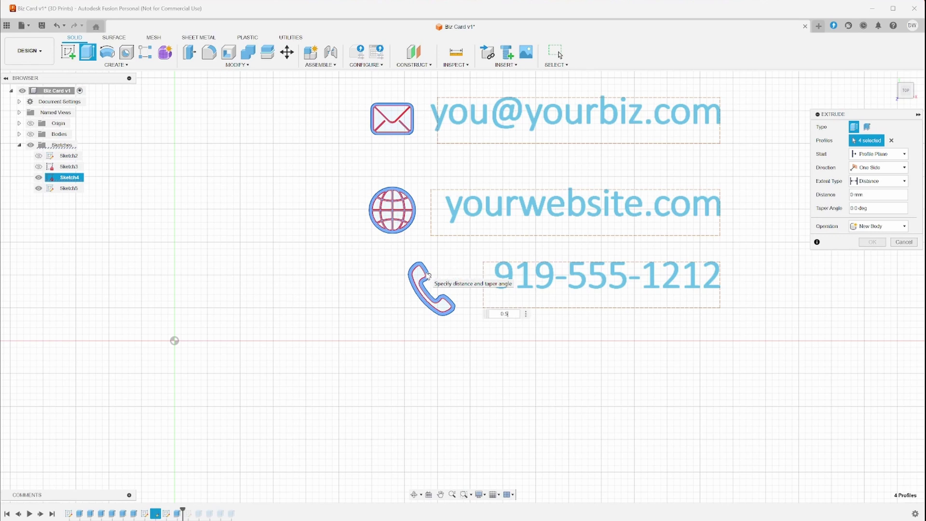
text(0.5)
key(Return)
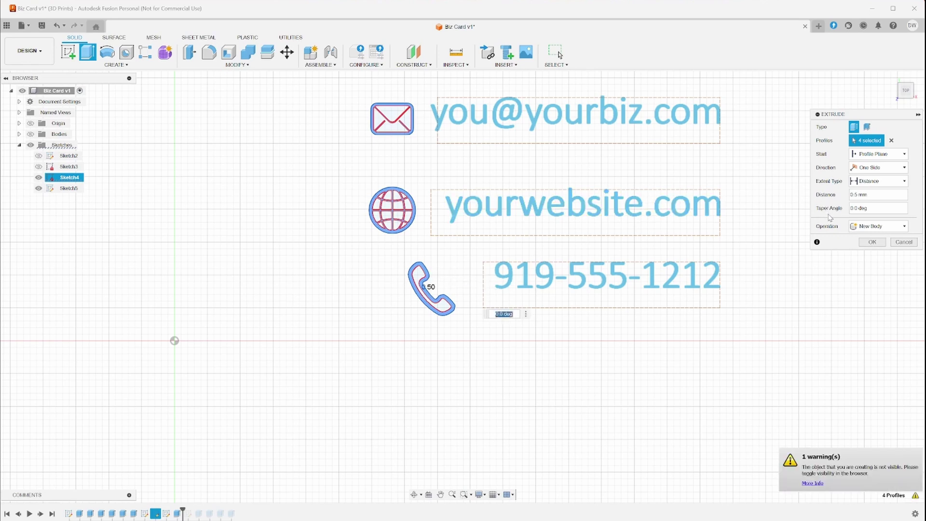
click(871, 241)
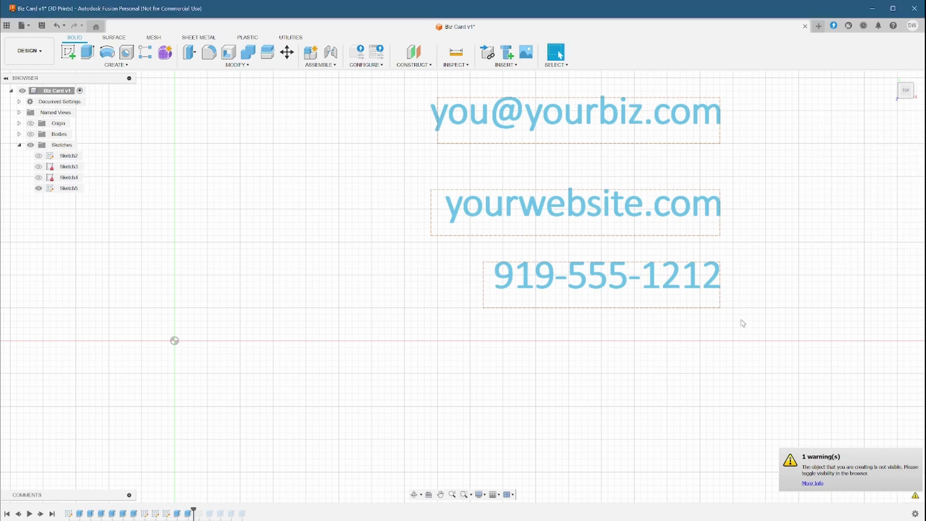
click(30, 134)
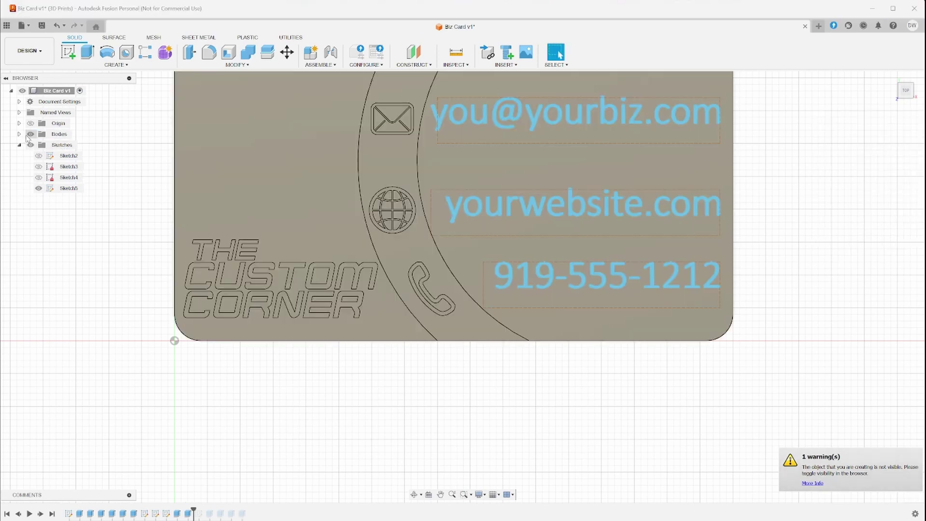
click(30, 134)
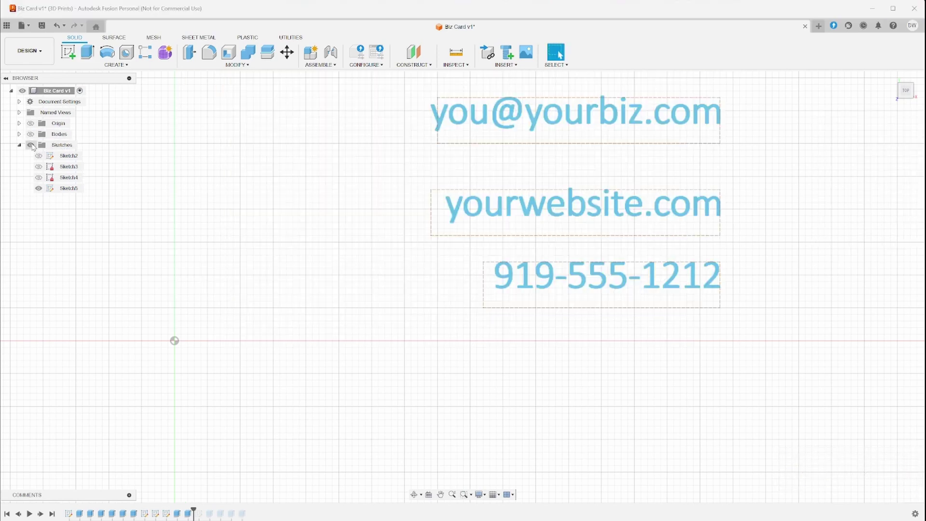
Step: Select the name, email, website and phone text lines and start a 0.5 mm extrude
middle_drag(421, 180, 364, 270)
click(482, 154)
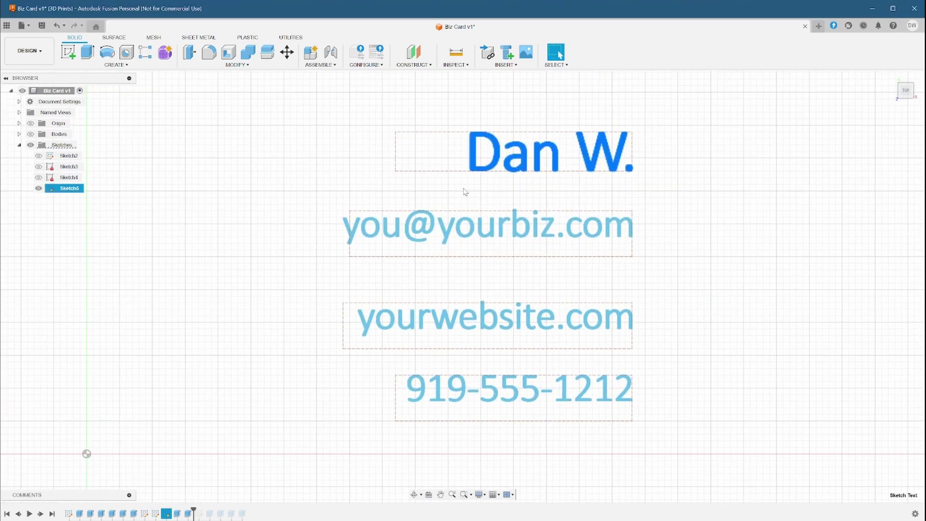
click(437, 231)
click(426, 316)
click(441, 402)
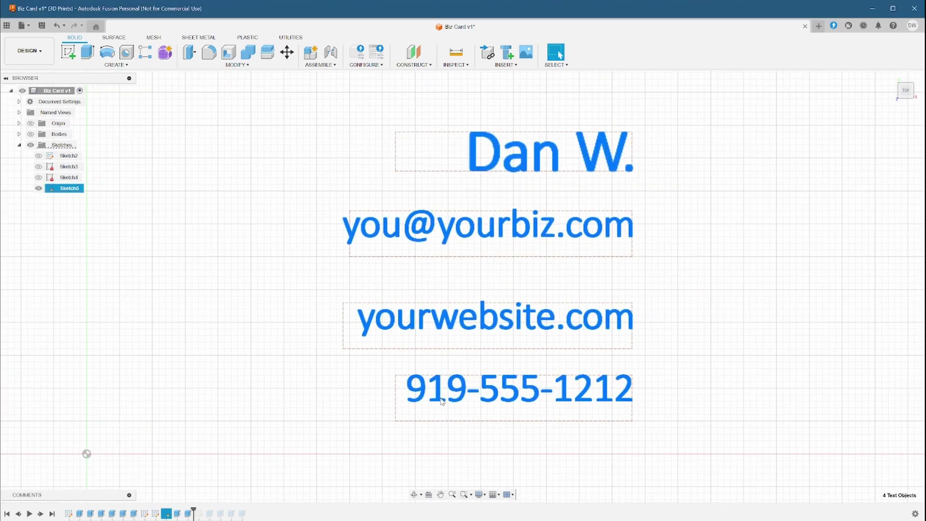
text(e)
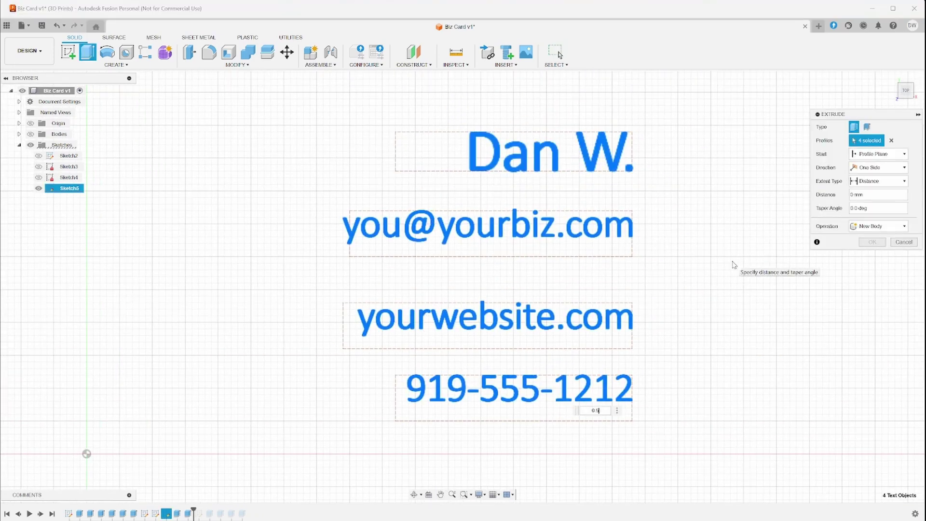
text(0.5)
Step: Confirm the 0.5 mm text extrusion, show the card body and orbit to inspect front and back
click(871, 242)
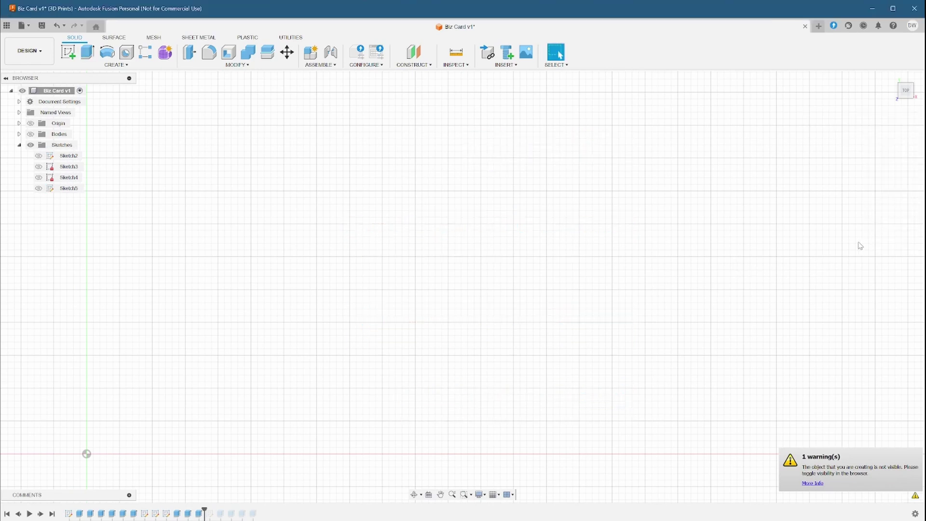
click(31, 133)
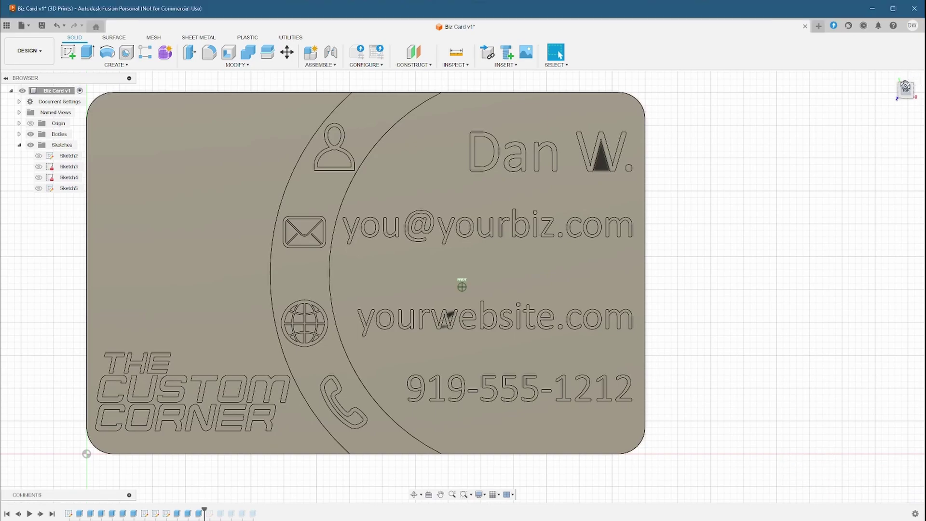
mouse_move(456, 285)
shift+middle_down()
mouse_move(462, 198)
mouse_move(451, 176)
mouse_move(462, 270)
shift+middle_up()
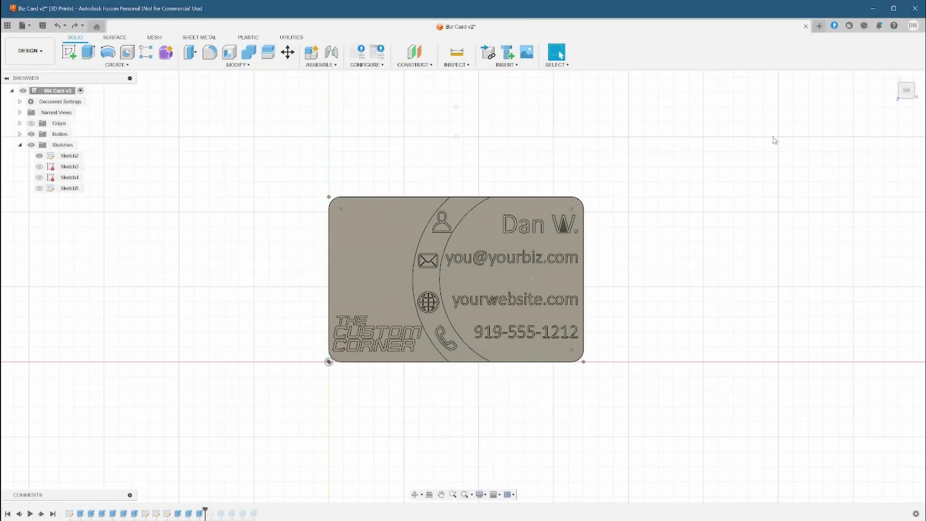
shift+middle_drag(463, 287, 907, 96)
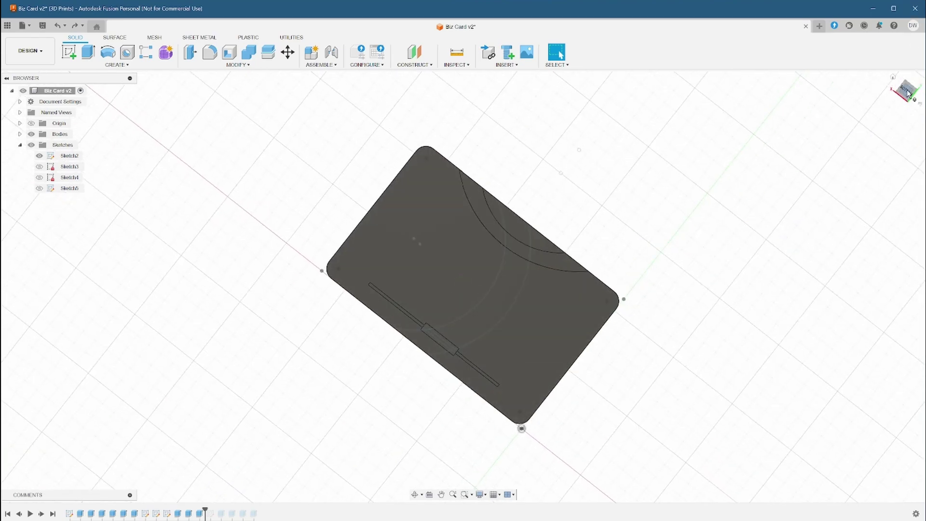
Step: Switch to the Bottom view and create a new sketch on the card's back face
click(909, 93)
click(121, 67)
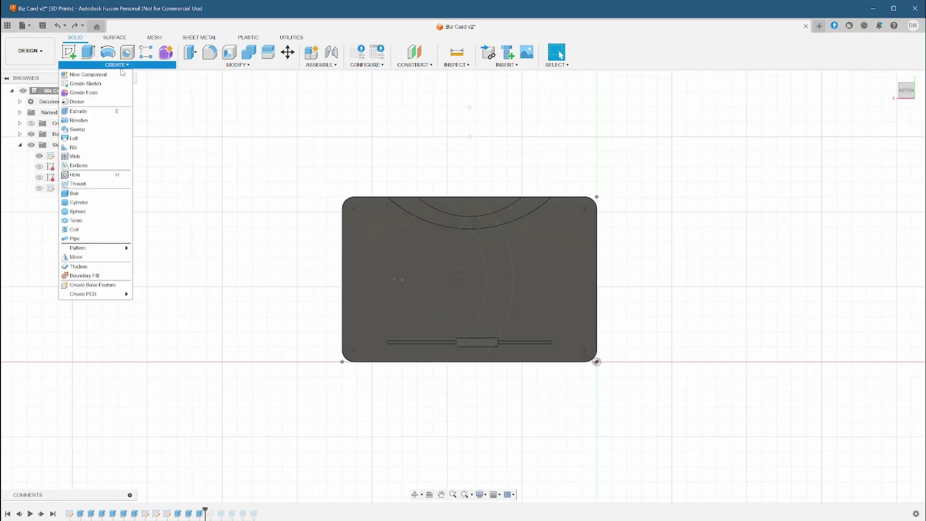
click(112, 83)
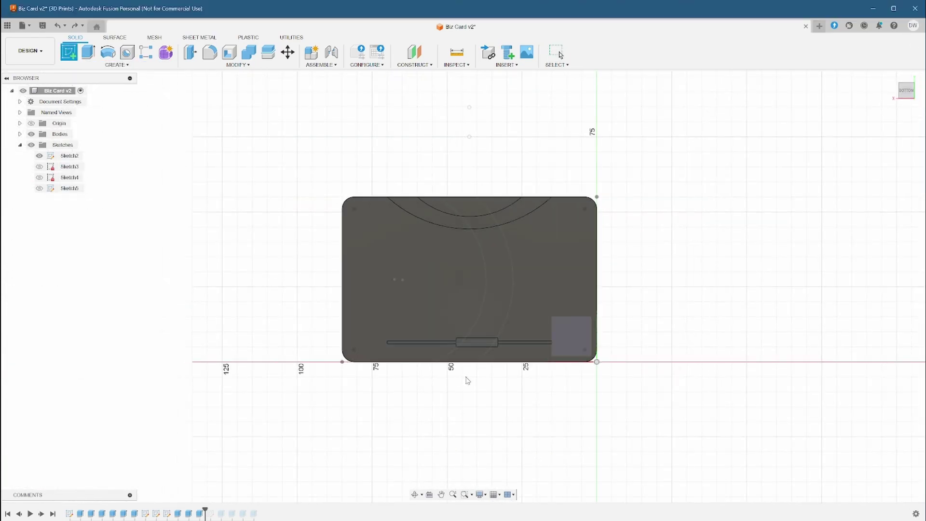
click(568, 340)
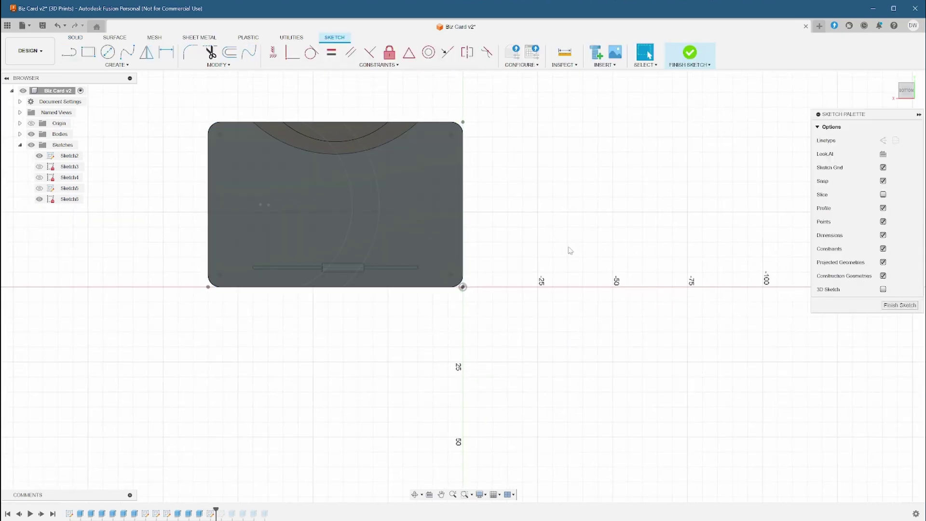
Step: Insert YouTubeQRCode.svg, then rotate, shrink and move it onto the card back
click(609, 69)
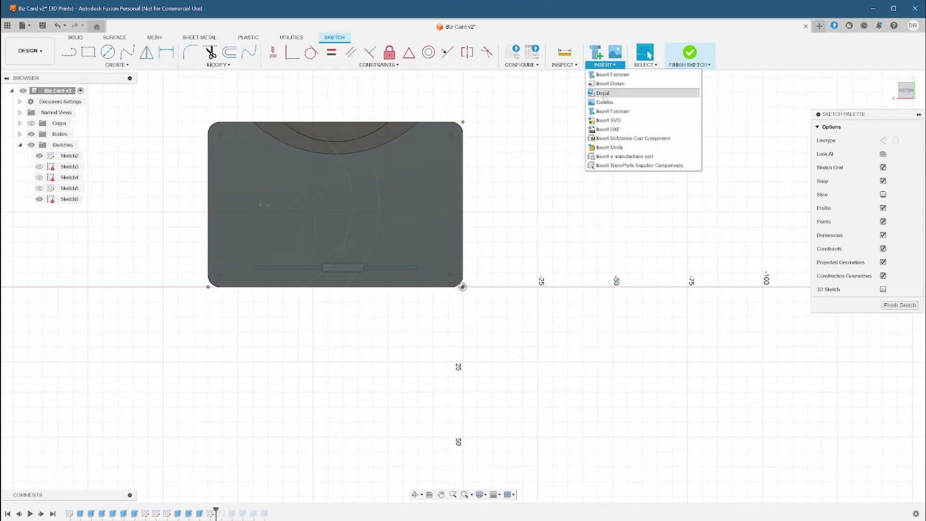
click(607, 122)
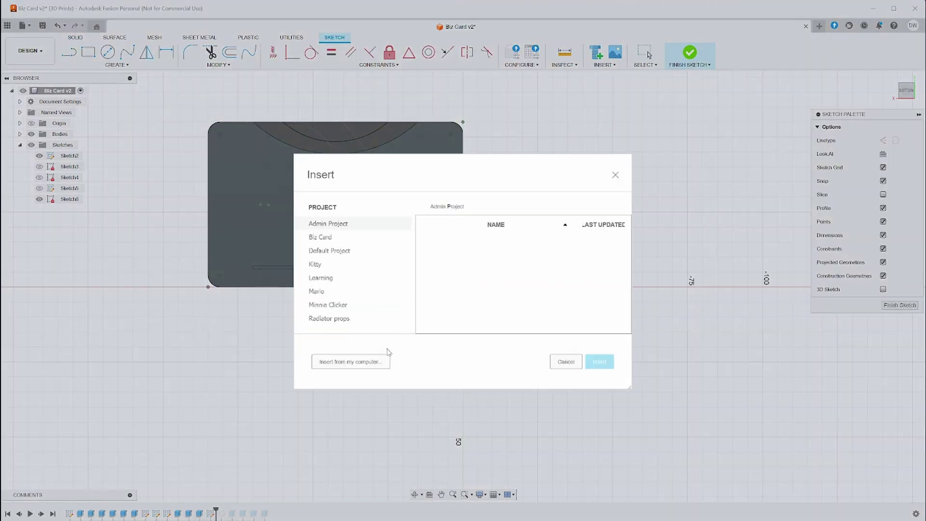
click(379, 363)
scroll(142, 289, down, 2)
click(143, 288)
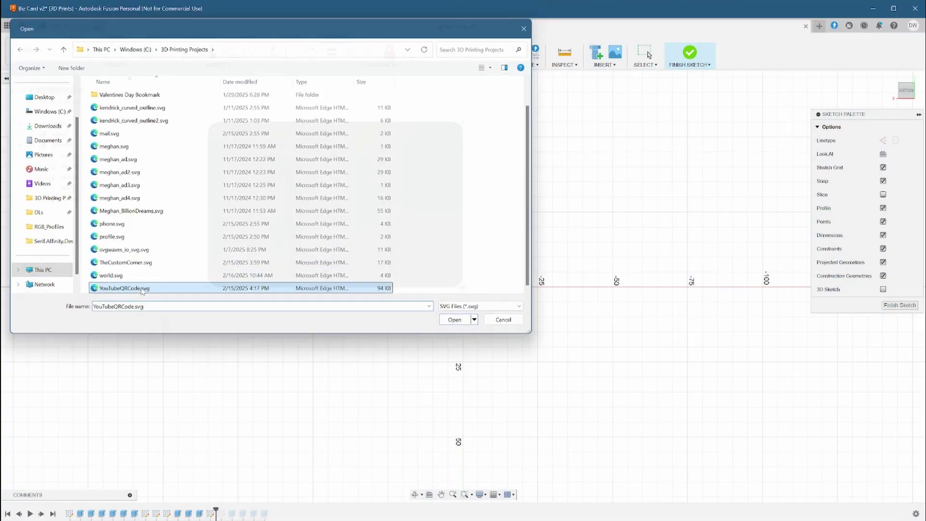
drag(463, 240, 462, 337)
drag(474, 298, 296, 169)
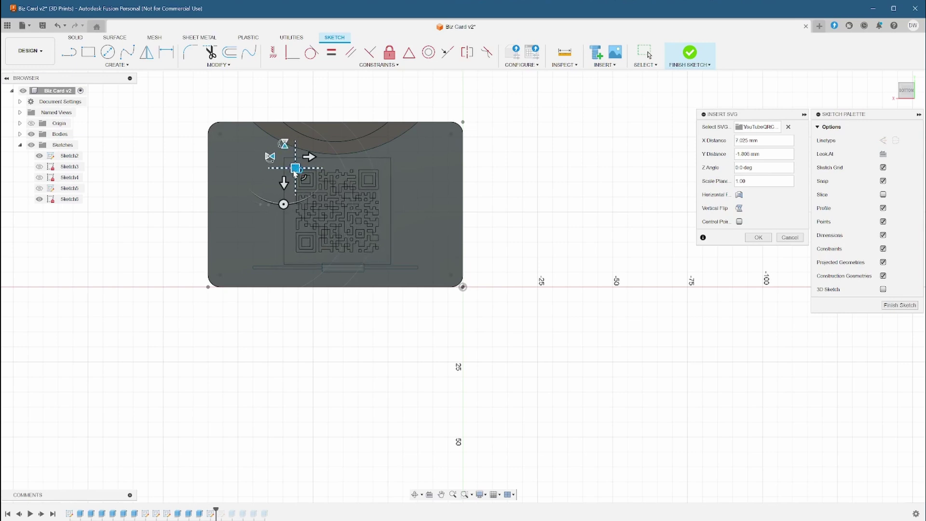
Step: Accept the QR code SVG placement on the card back and zoom in
key(Return)
scroll(311, 212, up, 5)
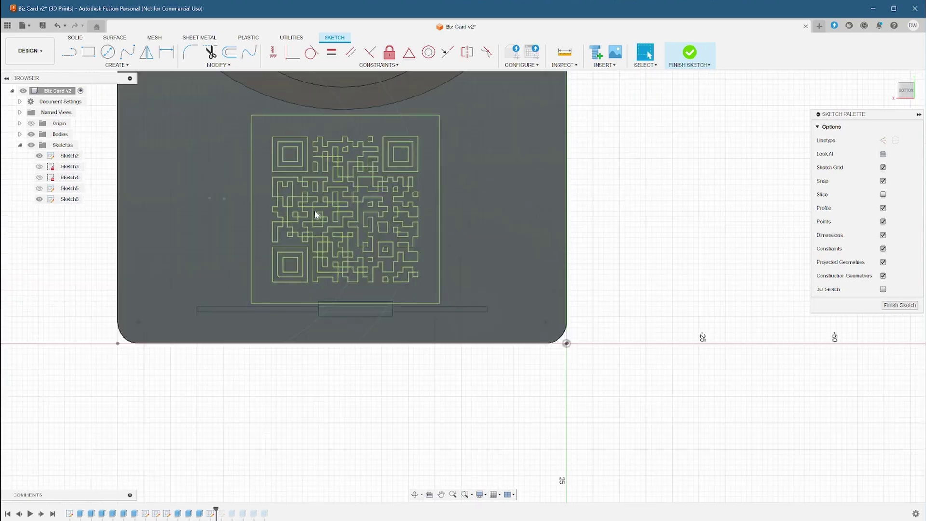
scroll(316, 215, up, 2)
scroll(354, 216, up, 4)
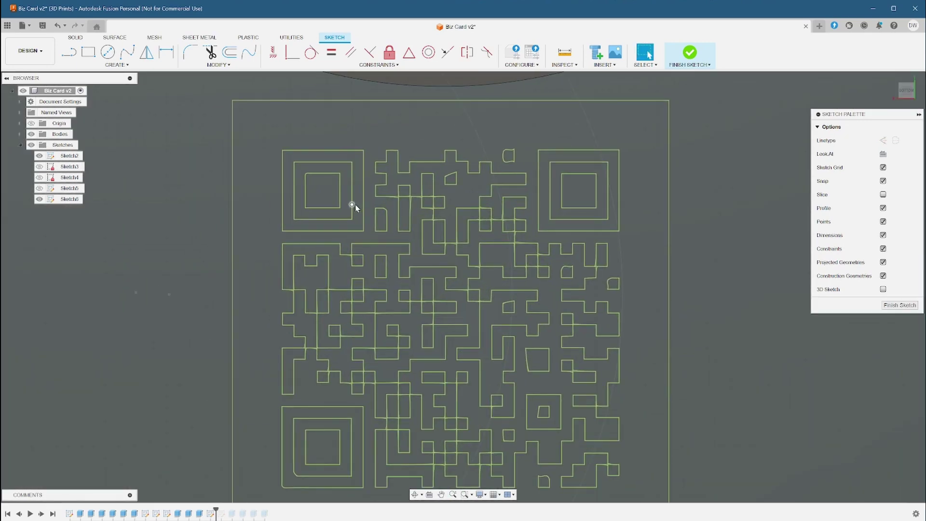
Step: Select the three QR corner squares with their inner blocks, plus the upper-left modules
click(355, 203)
shift+click(322, 190)
shift+click(463, 173)
shift+click(545, 176)
shift+click(577, 192)
shift+click(322, 448)
shift+click(292, 424)
shift+click(288, 376)
shift+click(293, 277)
shift+click(368, 227)
shift+click(419, 206)
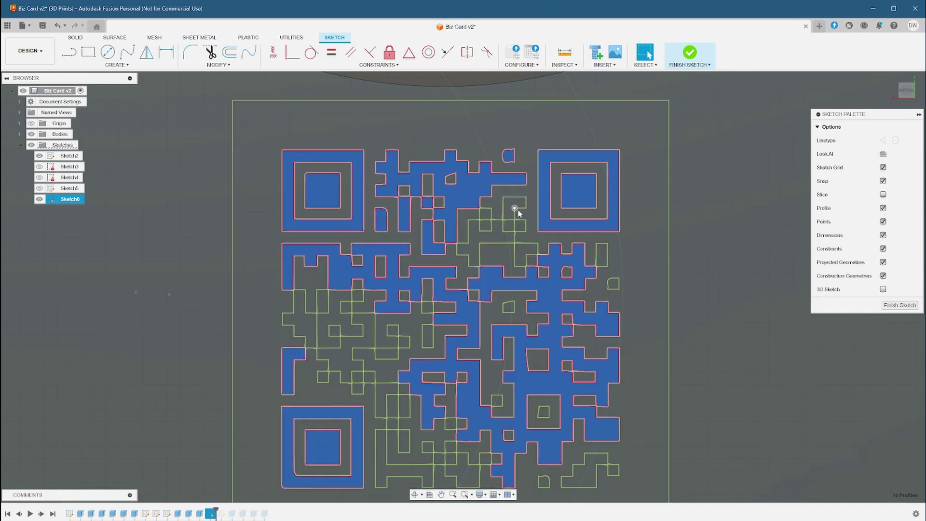
Step: Add the upper-right and centre QR module profiles to the selection
shift+click(510, 213)
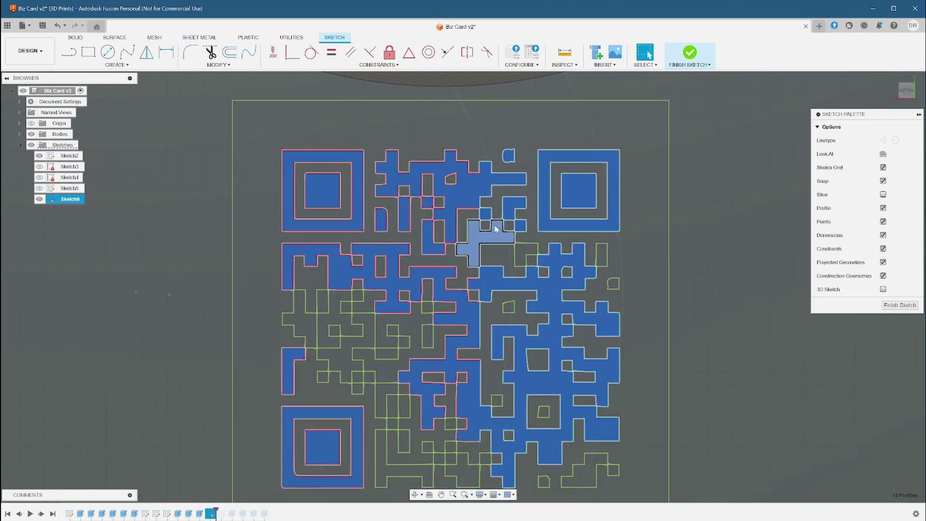
shift+click(487, 241)
shift+click(526, 253)
shift+click(602, 254)
shift+click(613, 284)
shift+click(510, 297)
shift+click(428, 335)
Step: Add the small lower-left QR module profiles to the selection
shift+click(407, 342)
shift+click(392, 330)
shift+click(357, 337)
shift+click(299, 319)
shift+click(323, 302)
shift+click(347, 307)
shift+click(334, 331)
shift+click(337, 359)
shift+click(322, 378)
shift+click(358, 388)
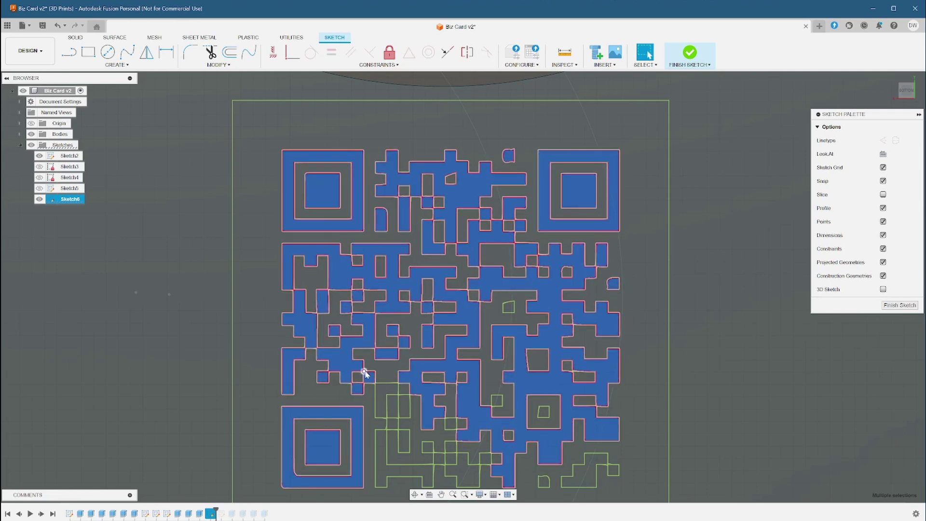
Step: Add the remaining lower and lower-right QR modules to complete the selection
scroll(363, 374, up, 10)
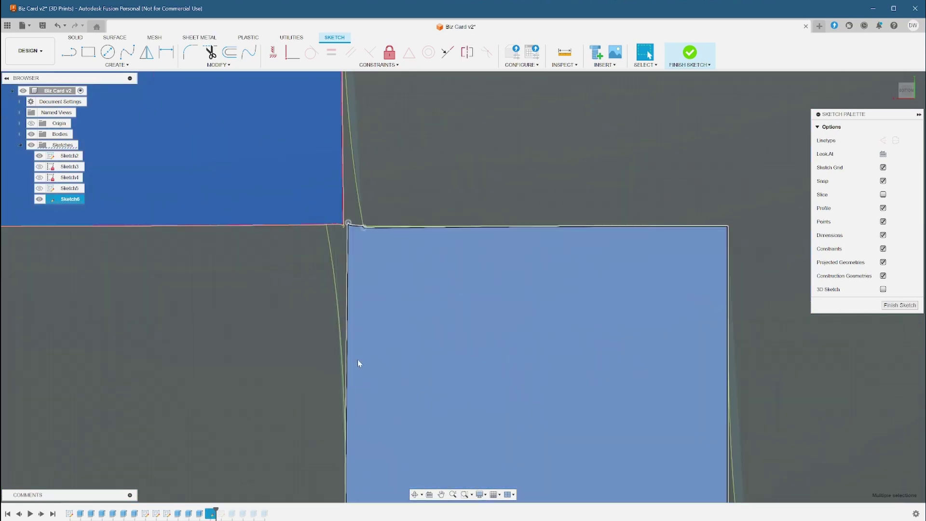
scroll(348, 225, down, 10)
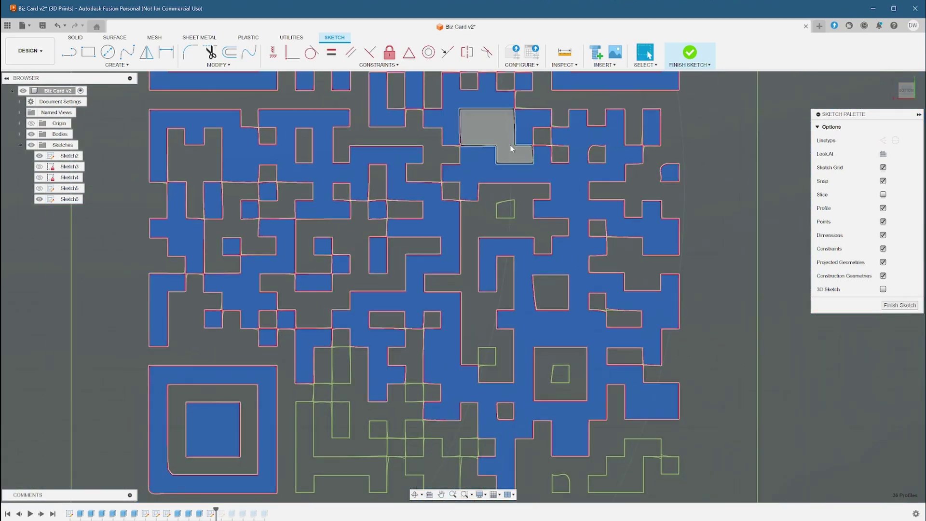
shift+click(597, 419)
scroll(496, 343, up, 5)
scroll(431, 364, down, 6)
shift+click(379, 360)
shift+click(405, 407)
shift+click(473, 430)
shift+click(437, 378)
shift+click(502, 444)
shift+click(553, 451)
shift+click(627, 442)
scroll(589, 441, down, 5)
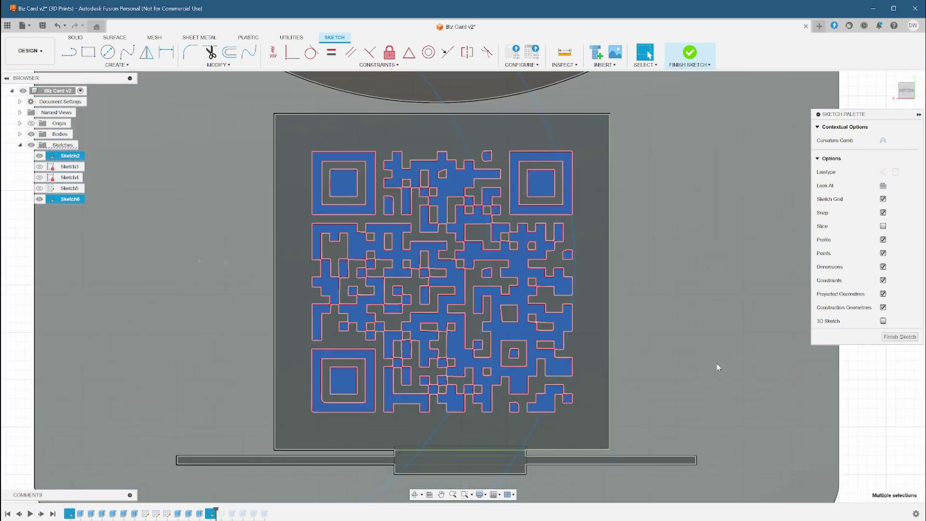
Step: Extrude the 52 selected QR profiles -1 mm as a new body
key(e)
click(880, 226)
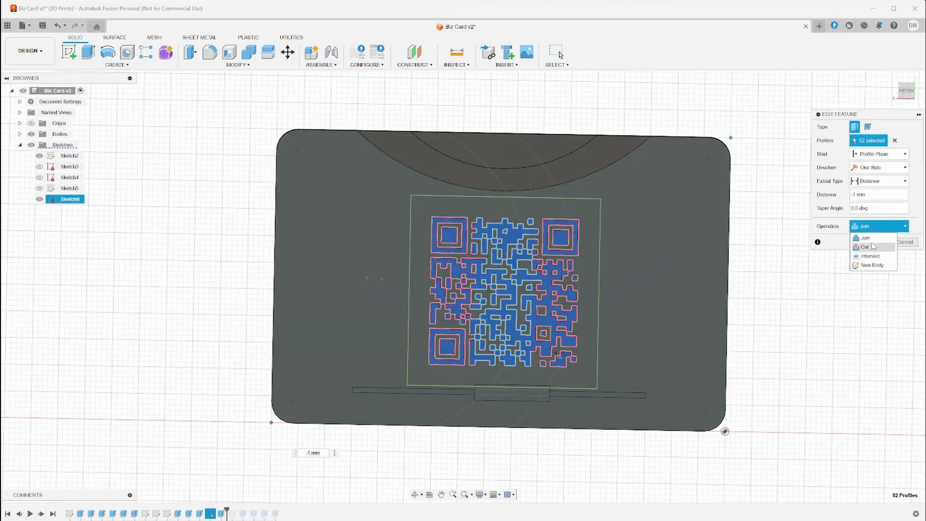
click(866, 265)
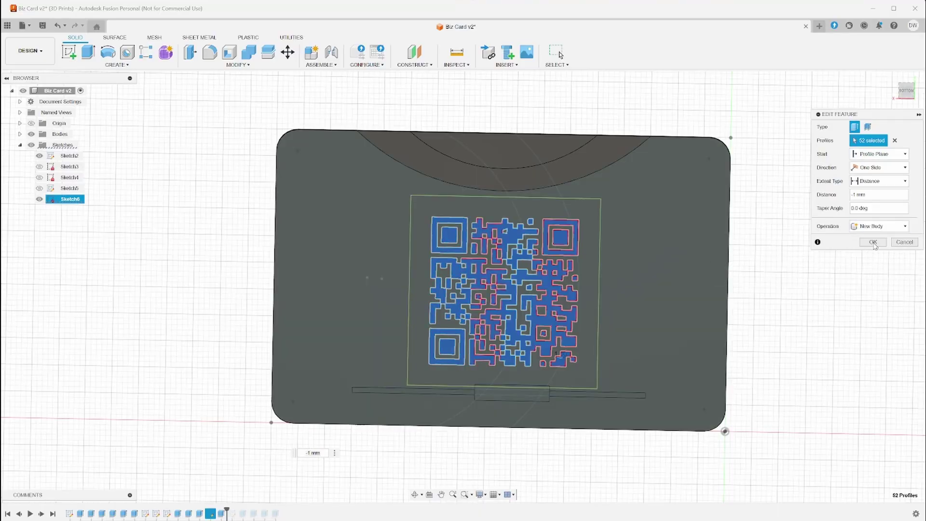
click(873, 243)
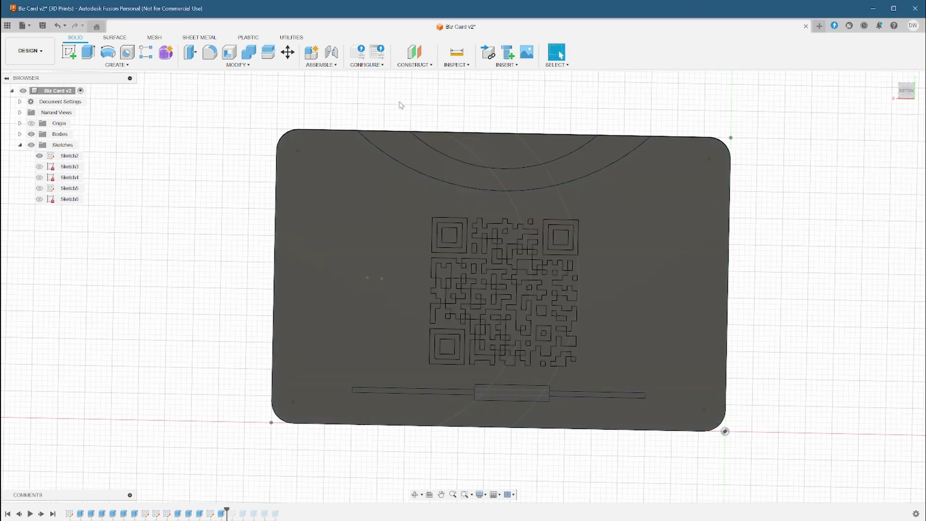
Step: View the card from the bottom and save a new version of Biz Card with a description
click(908, 92)
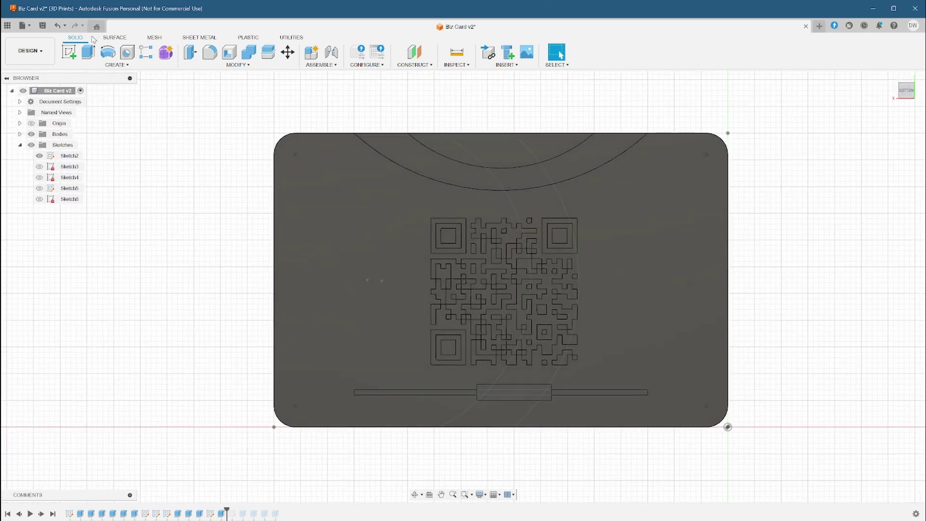
click(43, 26)
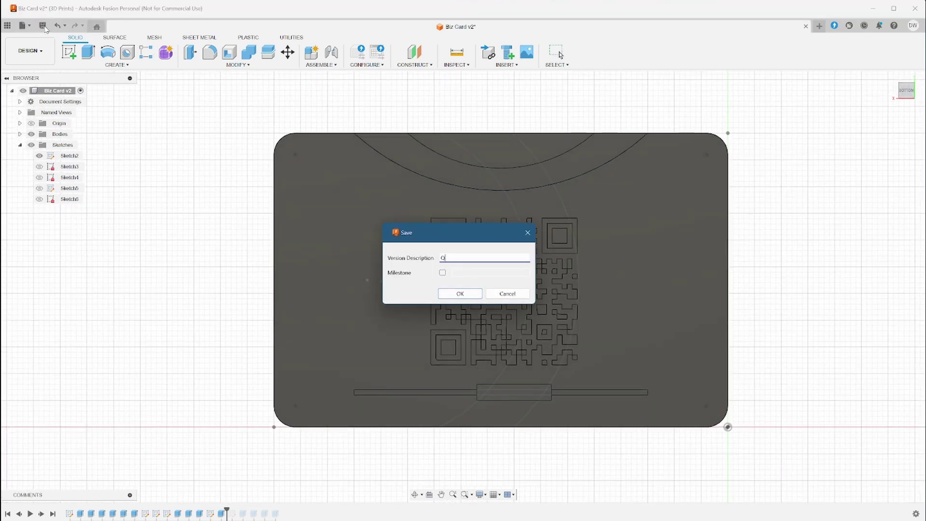
key(Return)
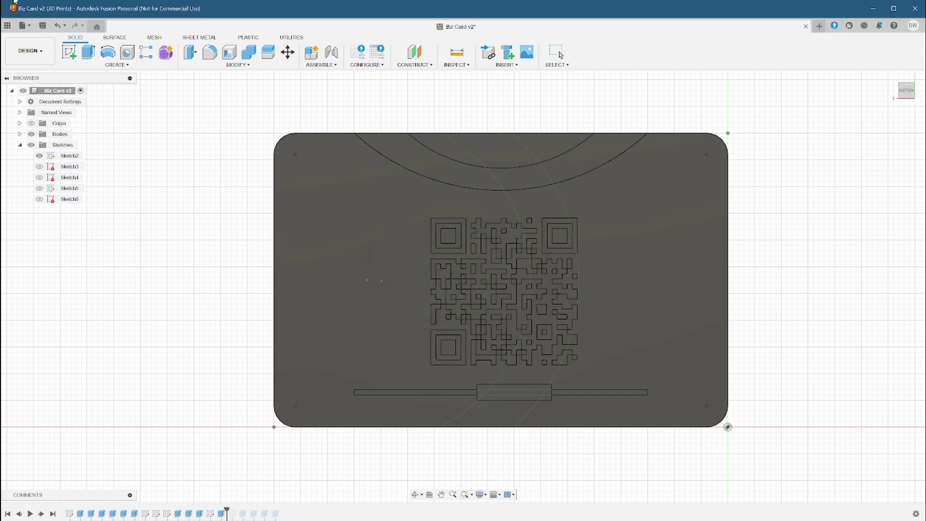
click(28, 27)
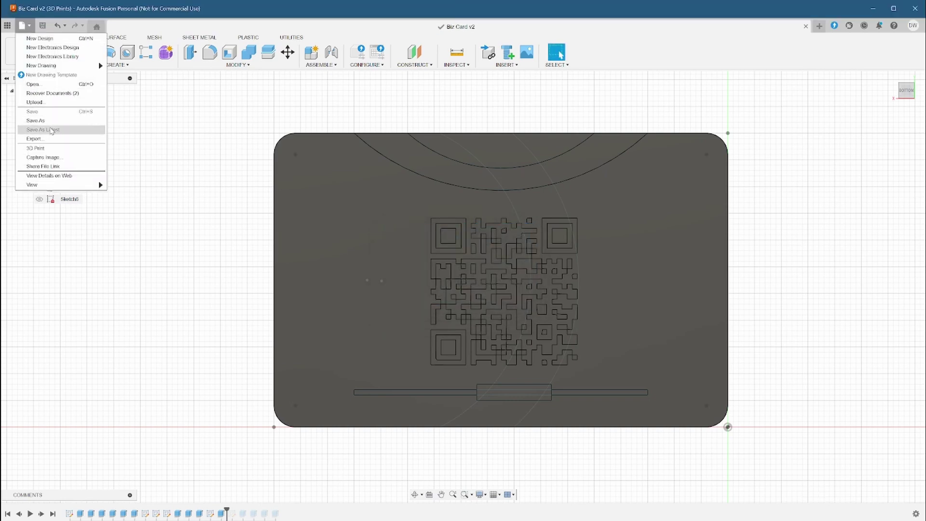
Step: Export the card design and import Biz Card v2.step into Bambu Studio
click(55, 138)
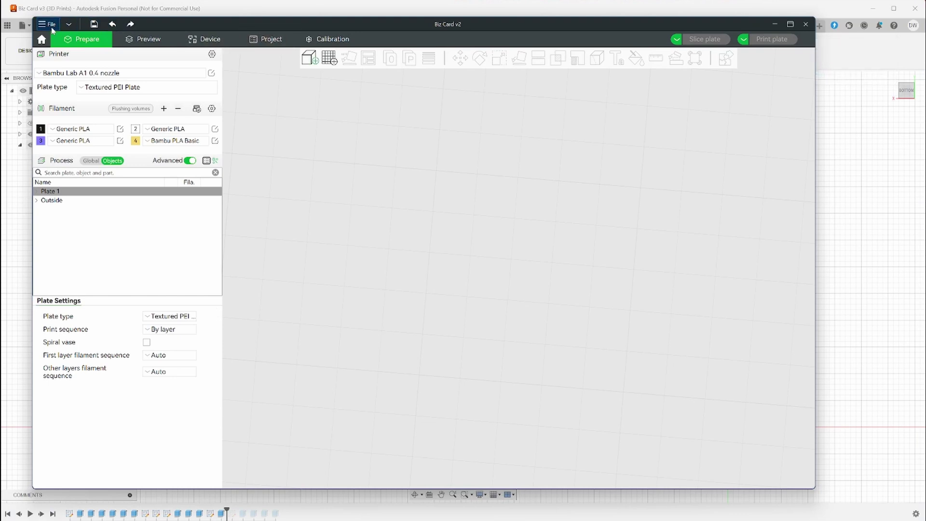
click(52, 28)
mouse_move(91, 96)
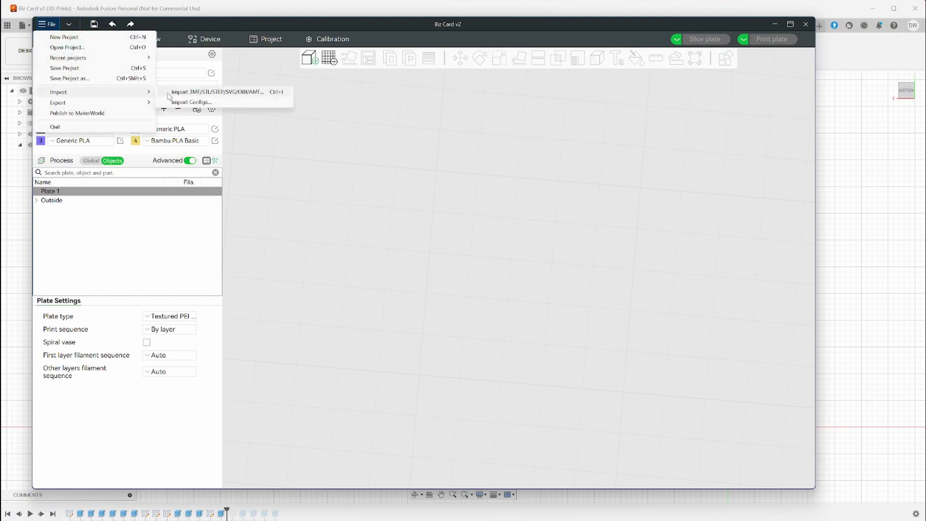
click(217, 91)
double_click(149, 133)
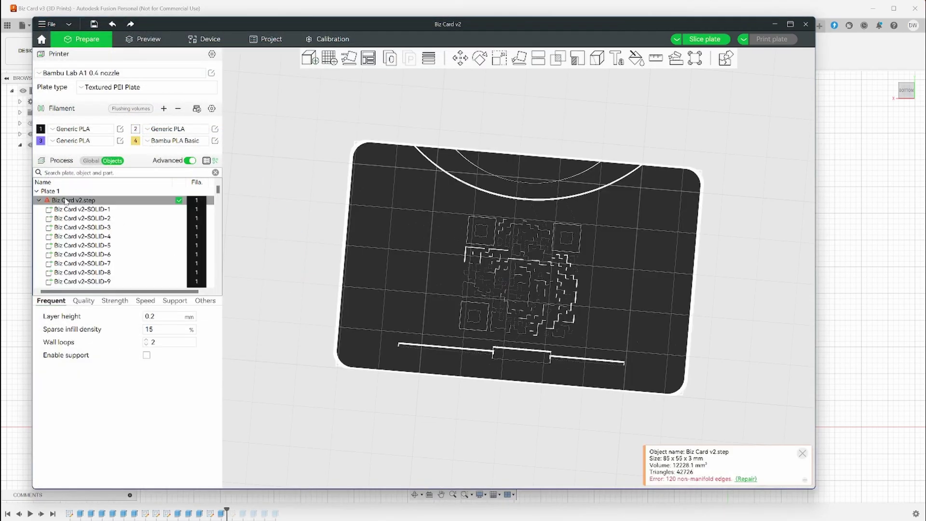
Step: Repair the imported model's 120 non-manifold edges with Fix model
mouse_move(47, 201)
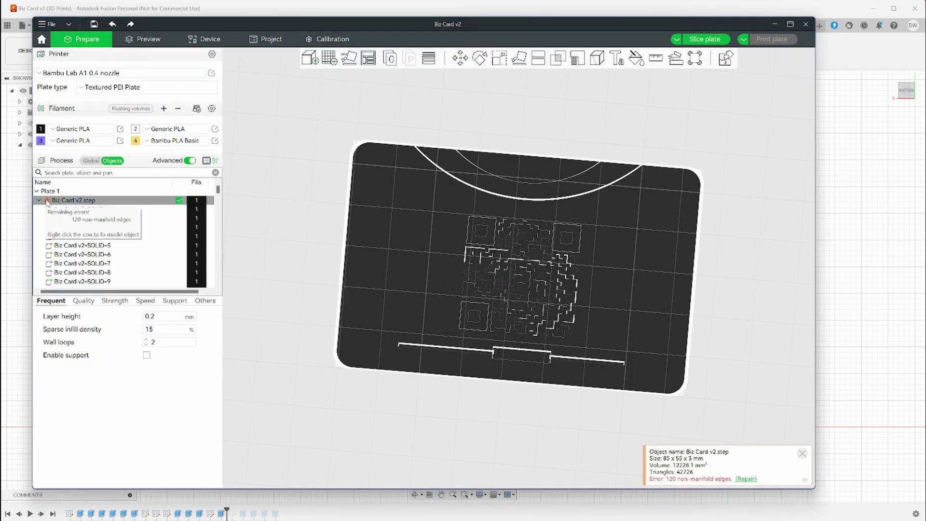
right_click(47, 201)
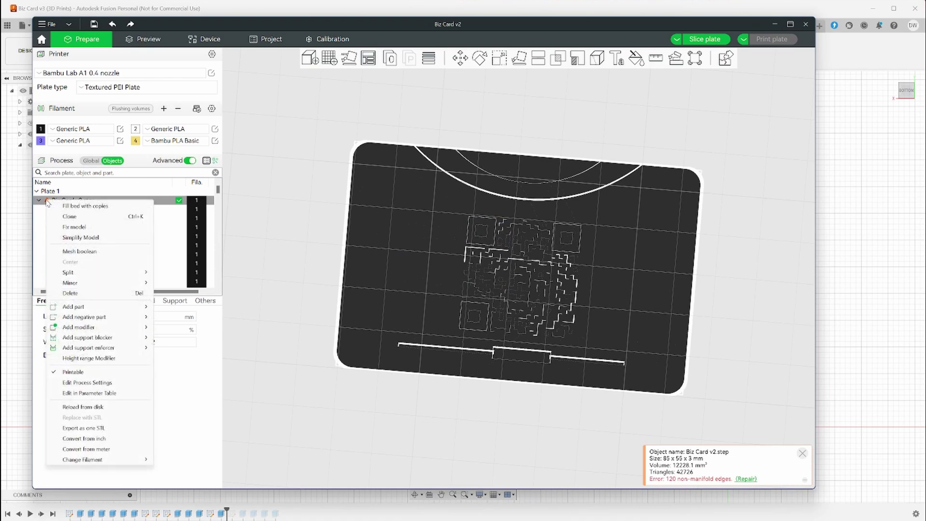
click(73, 227)
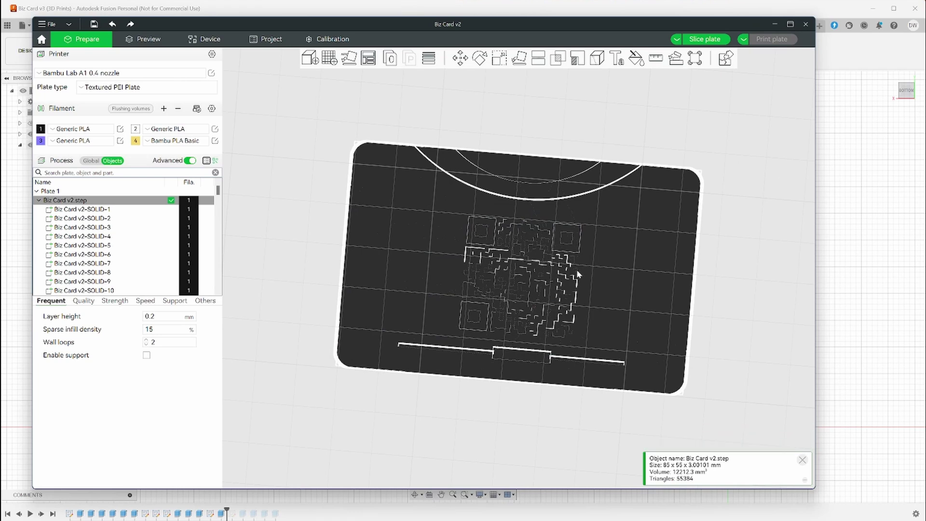
scroll(575, 285, up, 5)
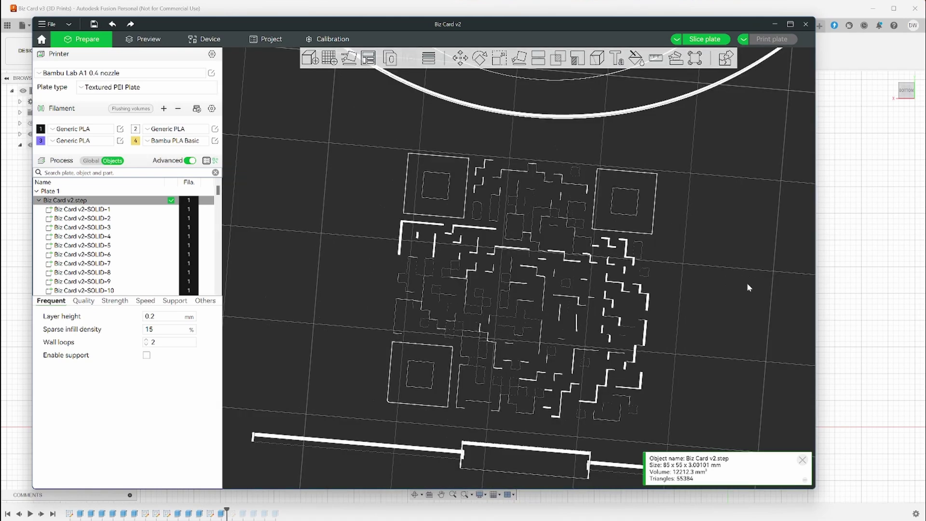
Step: Orbit to the card base and set SOLID-1 to white filament 2
scroll(750, 283, down, 5)
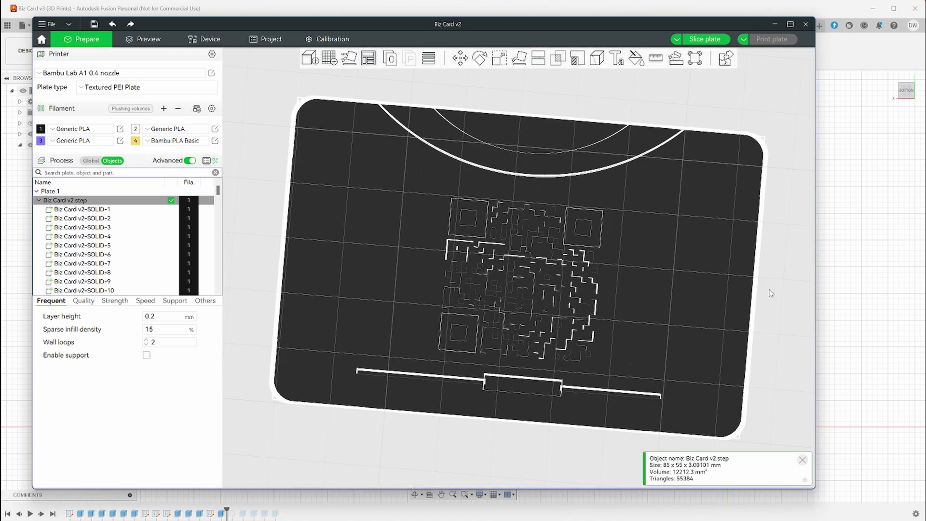
drag(771, 294, 577, 353)
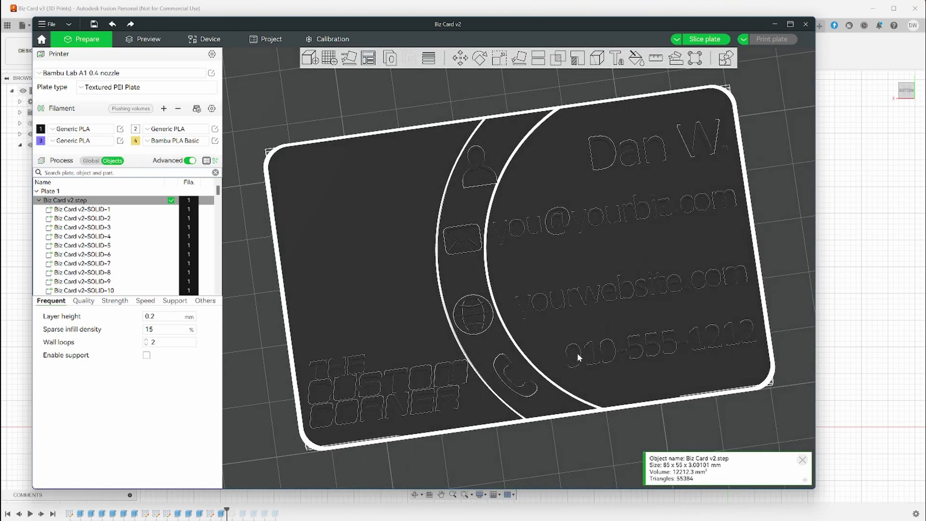
drag(554, 323, 292, 141)
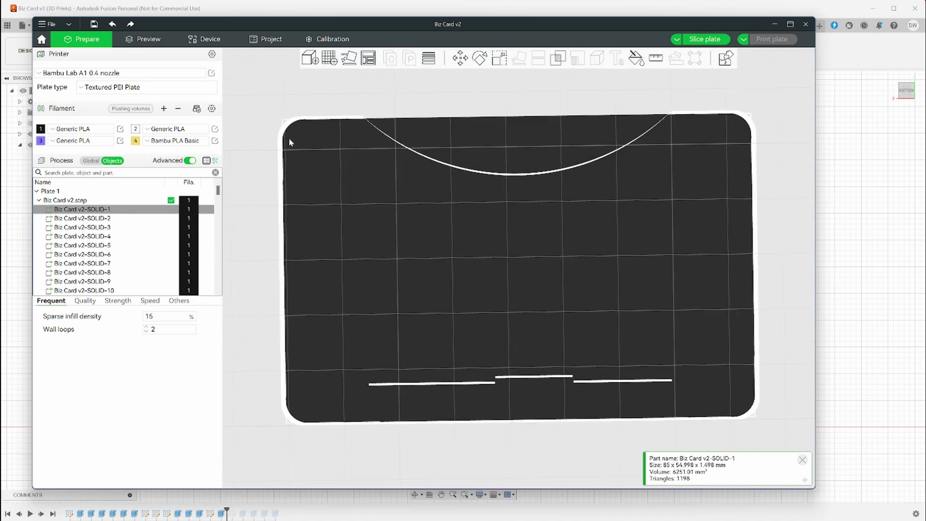
key(2)
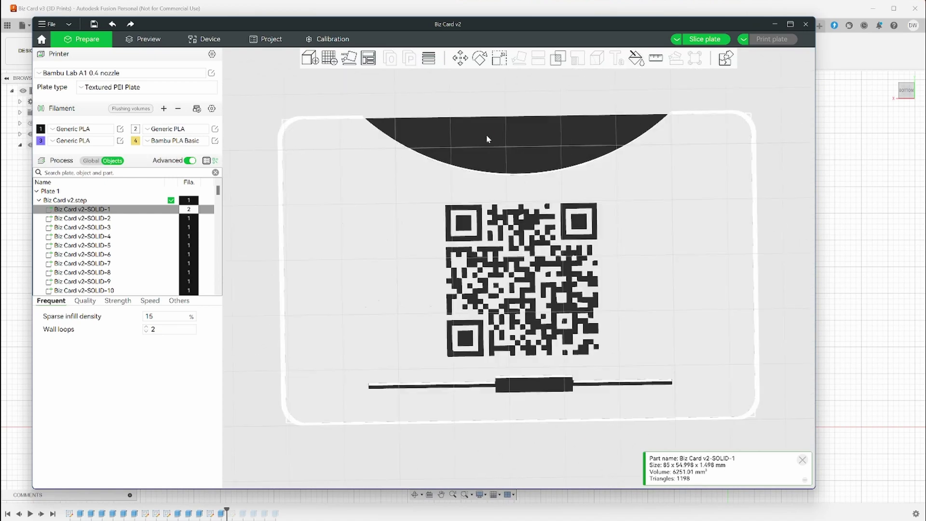
Step: Make SOLID-2, SOLID-3 and SOLID-4 purple (filament 3) and SOLID-5 yellow (filament 4)
click(99, 219)
key(3)
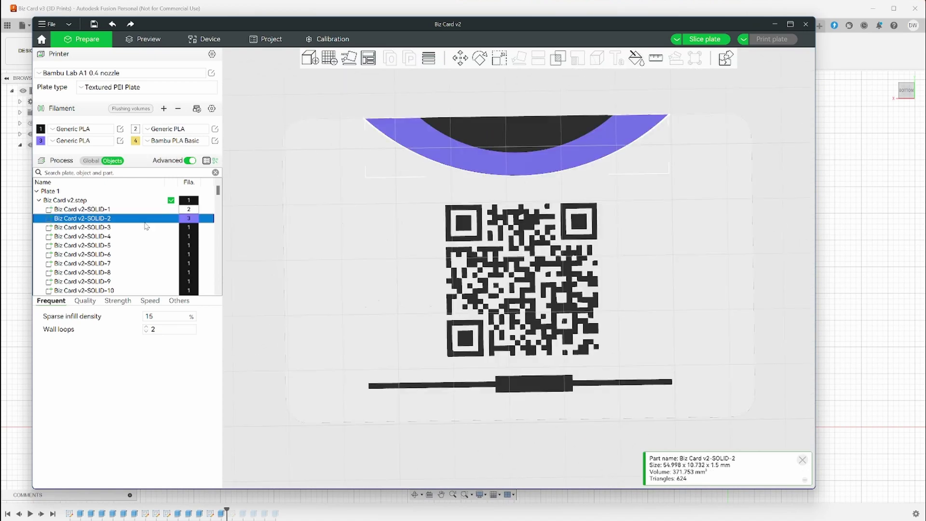
click(145, 227)
key(3)
click(123, 236)
key(3)
click(108, 246)
key(4)
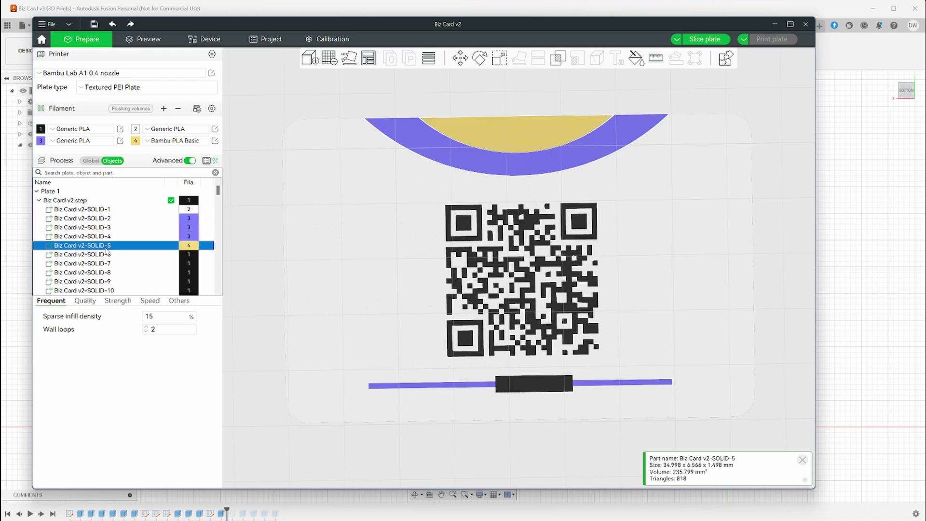
Step: Set SOLID-6 and SOLID-9 yellow, SOLID-7 white, and SOLID-8 purple
click(117, 255)
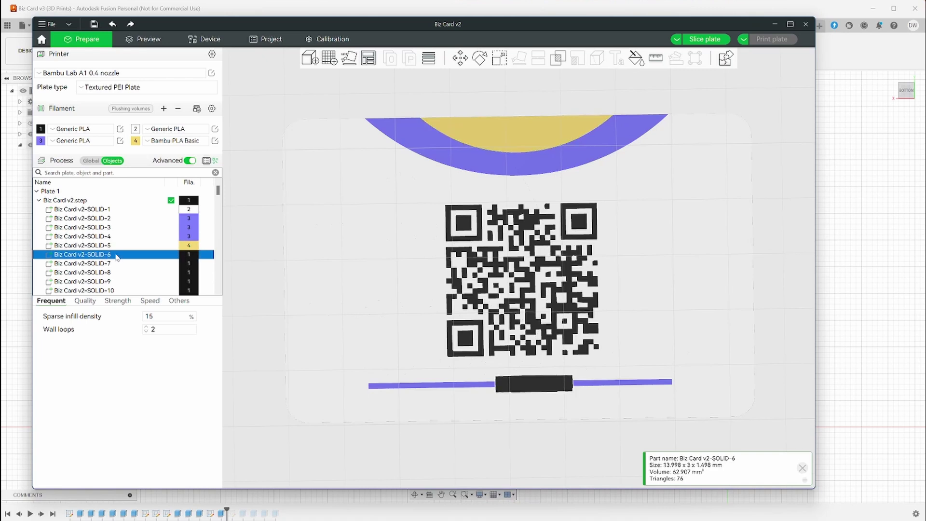
key(4)
click(286, 265)
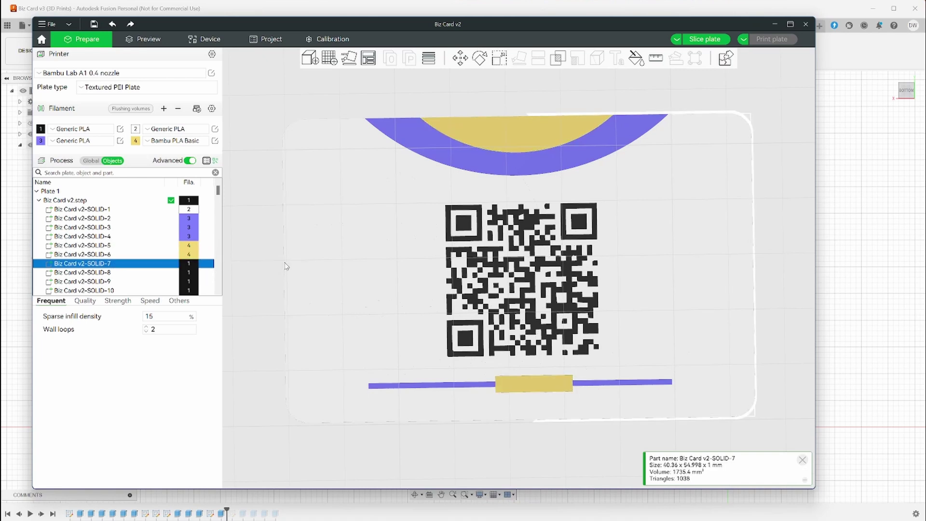
key(2)
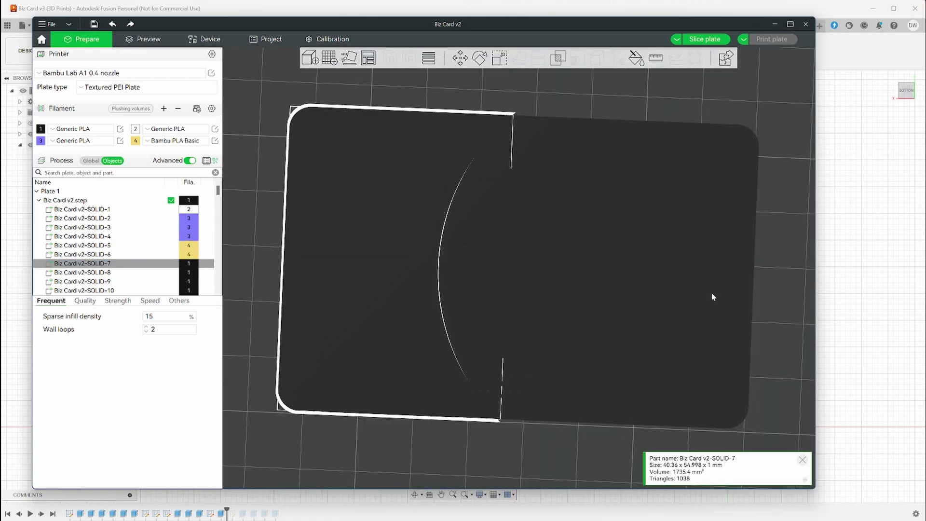
click(139, 273)
key(3)
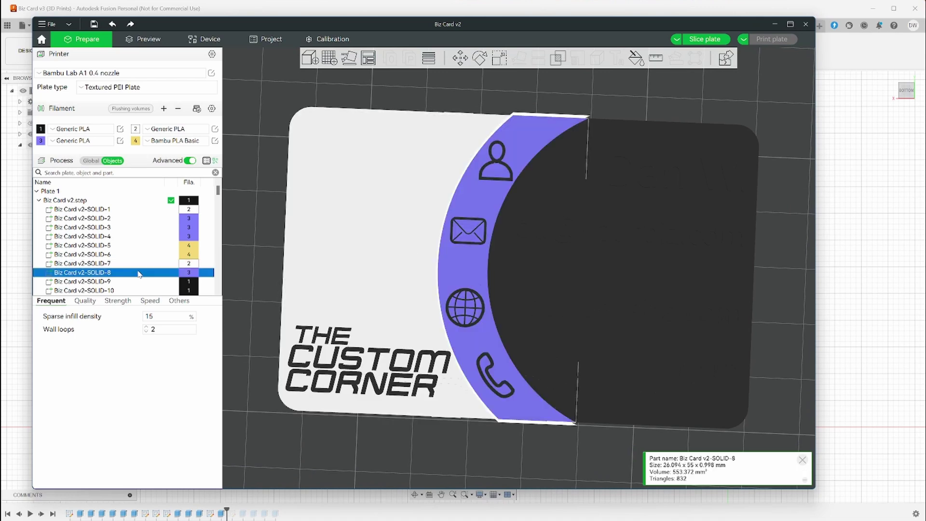
click(136, 281)
key(4)
Step: Select the last part SOLID-129 and check the card's QR back and front views
scroll(164, 260, down, 2)
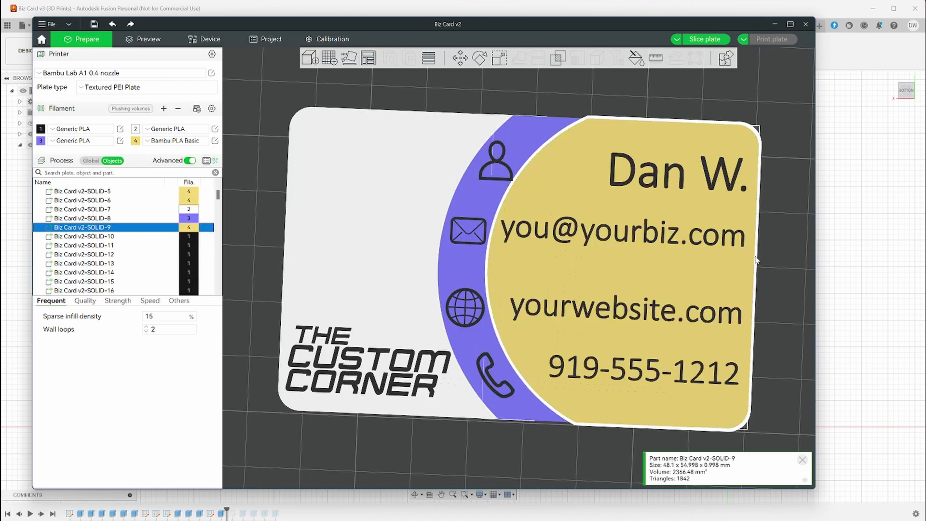
scroll(98, 254, down, 4)
scroll(111, 256, down, 20)
click(86, 282)
key(3)
key(2)
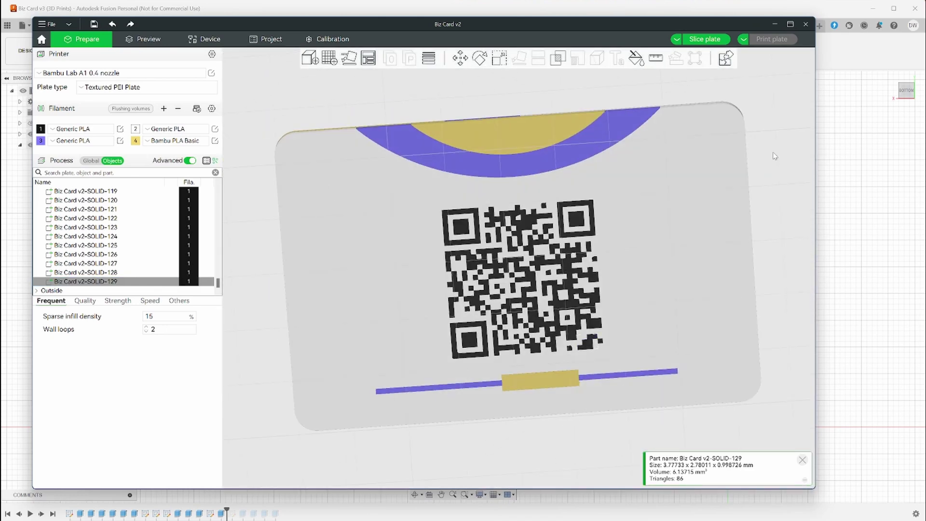
key(1)
scroll(444, 258, up, 3)
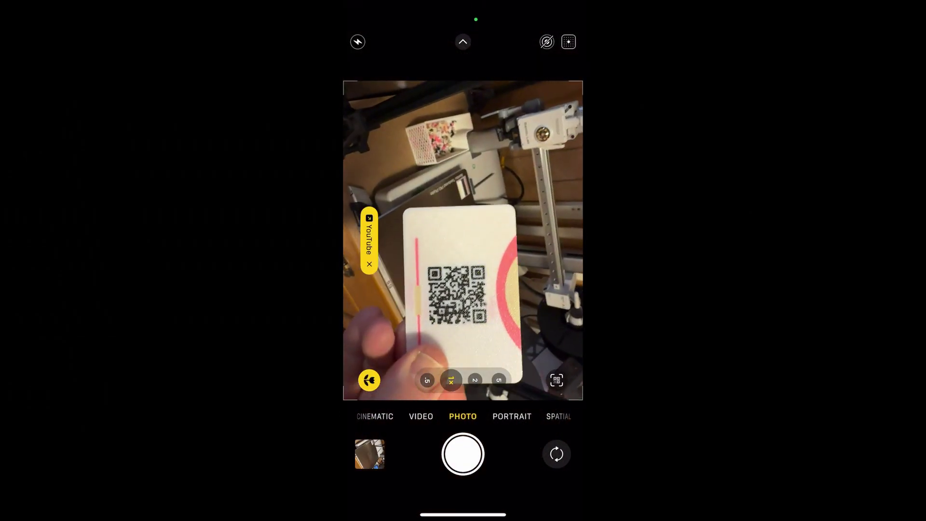
Step: Tap the scanned QR code's YouTube link badge to open The Custom Corner channel
click(368, 237)
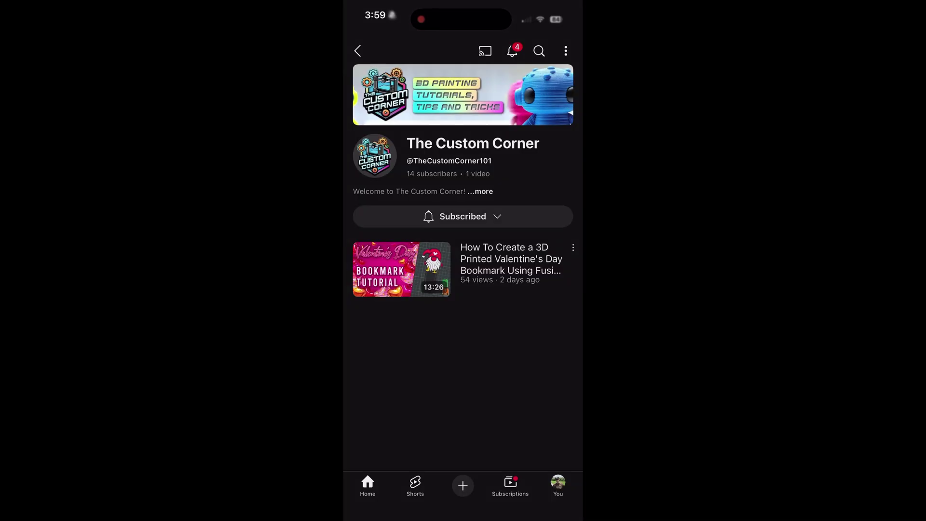